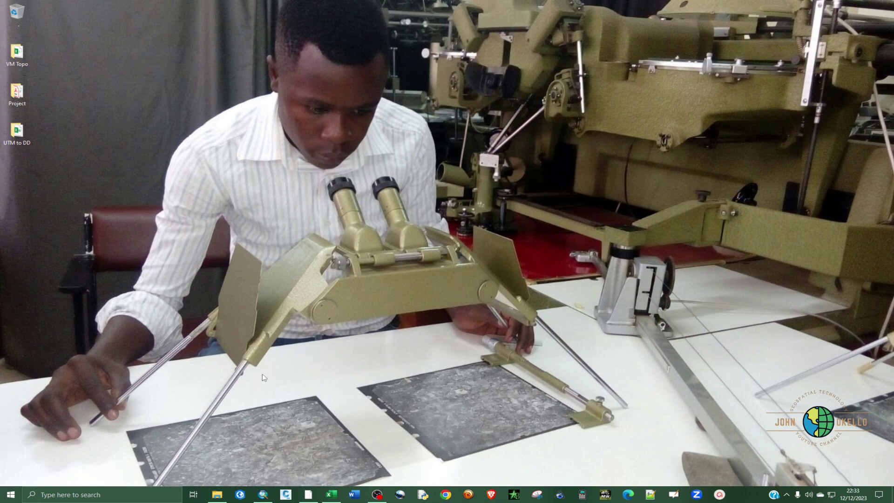
# - Switch to the Gatanga Topo workbook in Excel and examine its station, northing, easting and elevation records
pyautogui.click(331, 494)
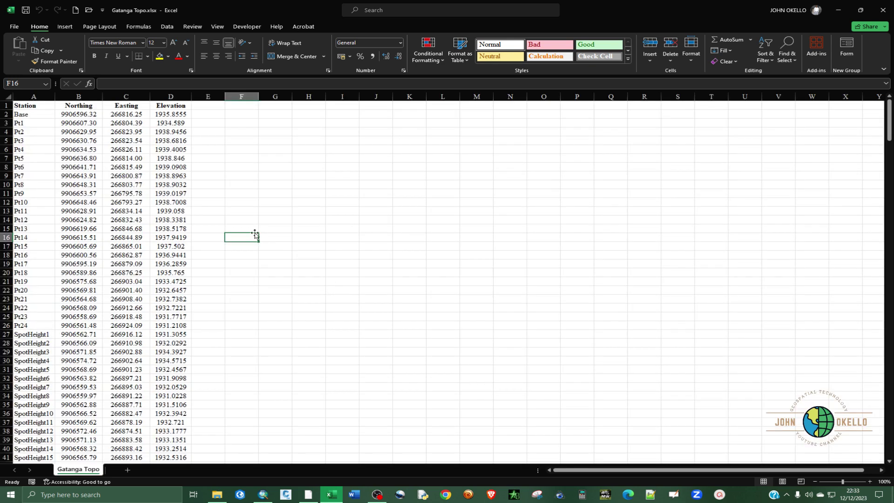
pyautogui.scroll(-5, 210, 244)
pyautogui.scroll(-12, 210, 243)
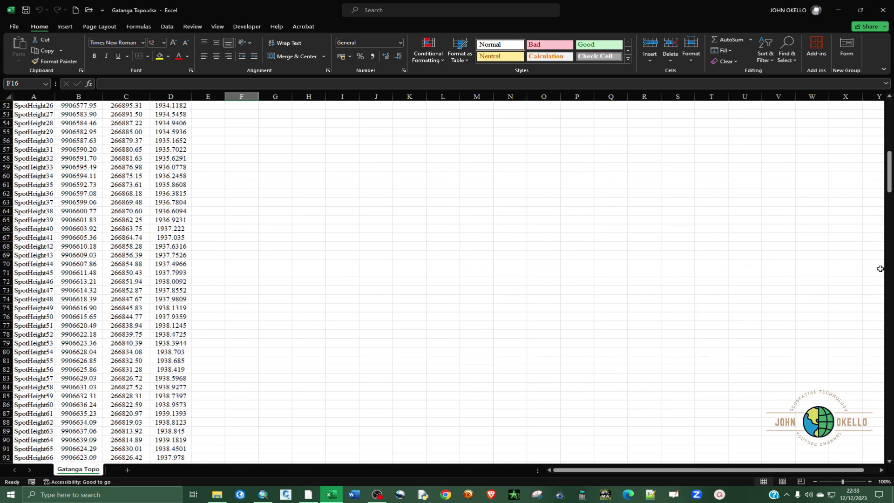
pyautogui.moveTo(890, 167); pyautogui.dragTo(881, 112)
pyautogui.scroll(-4, 684, 370)
pyautogui.scroll(6, 684, 371)
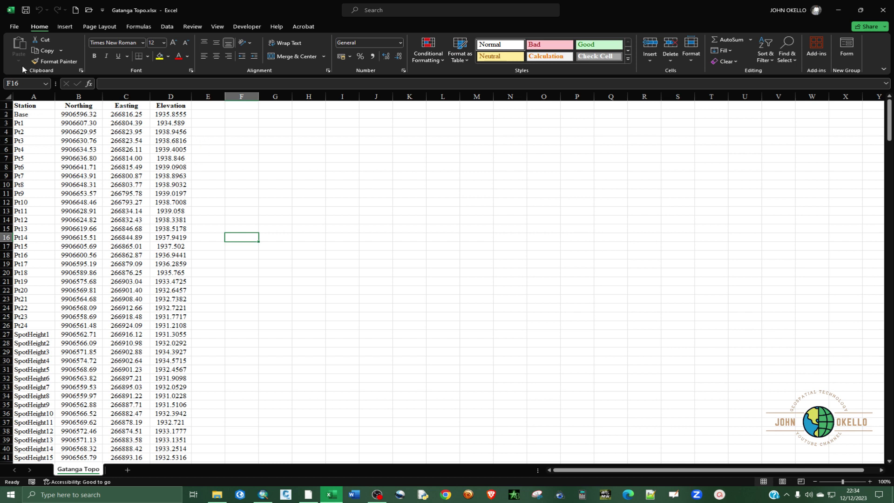
# - Save the Gatanga Topo workbook as CSV (Comma delimited) in the UTM to DD folder on the Desktop and close it
pyautogui.click(14, 28)
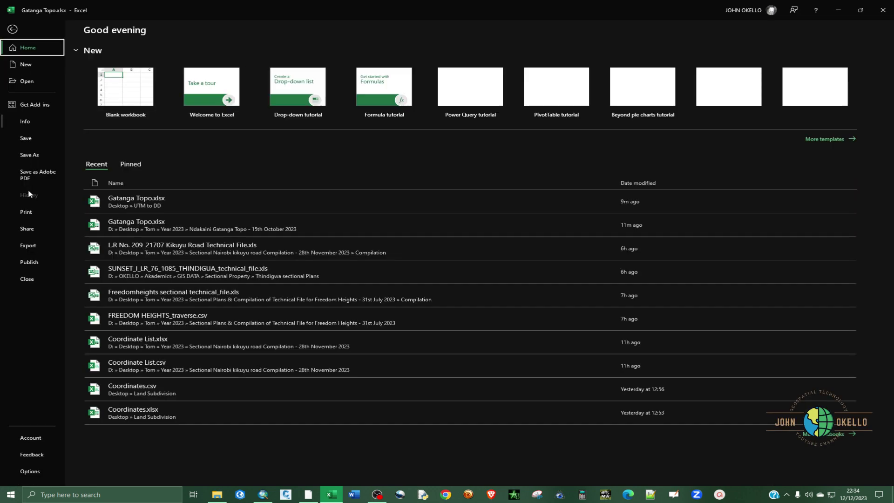
pyautogui.click(33, 158)
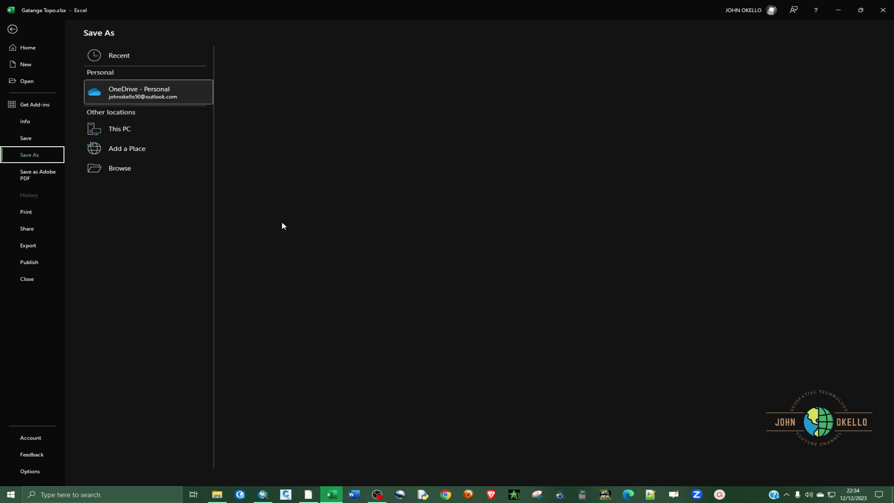
pyautogui.click(124, 57)
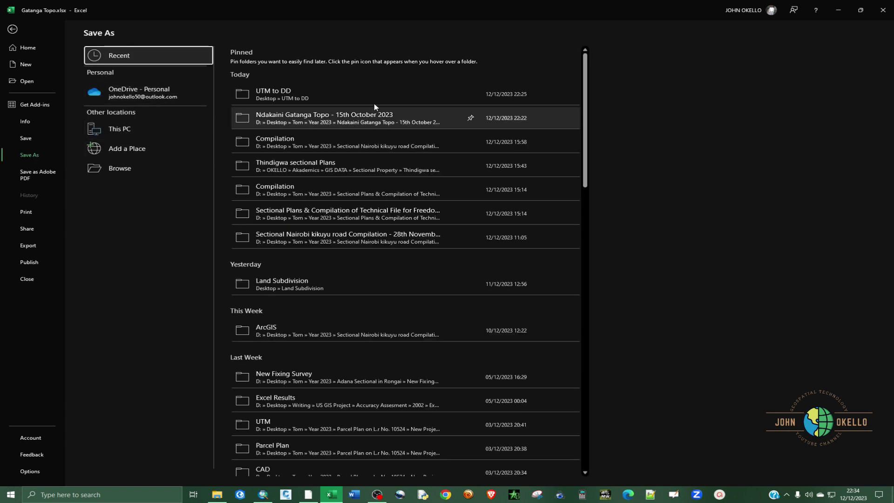
pyautogui.click(359, 93)
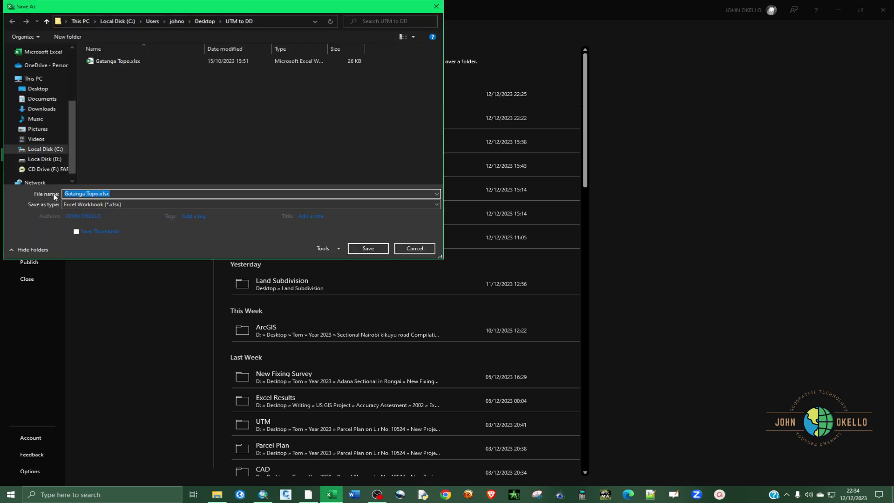
pyautogui.click(125, 204)
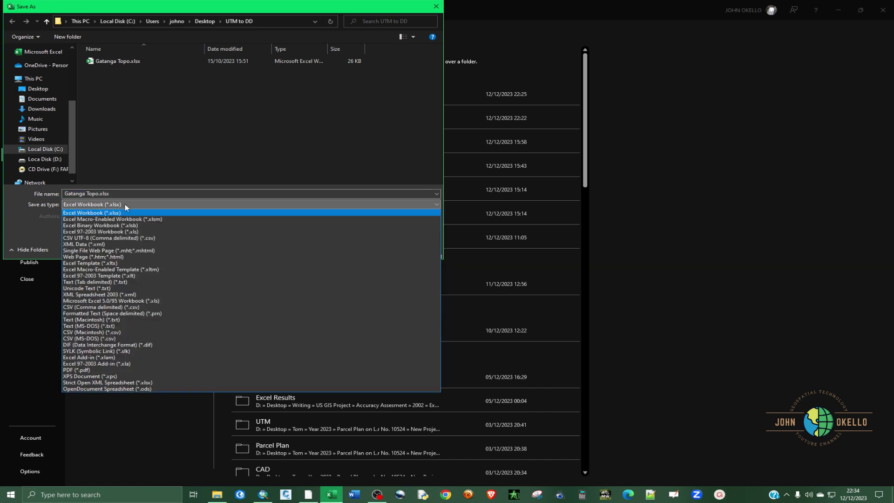
pyautogui.click(108, 307)
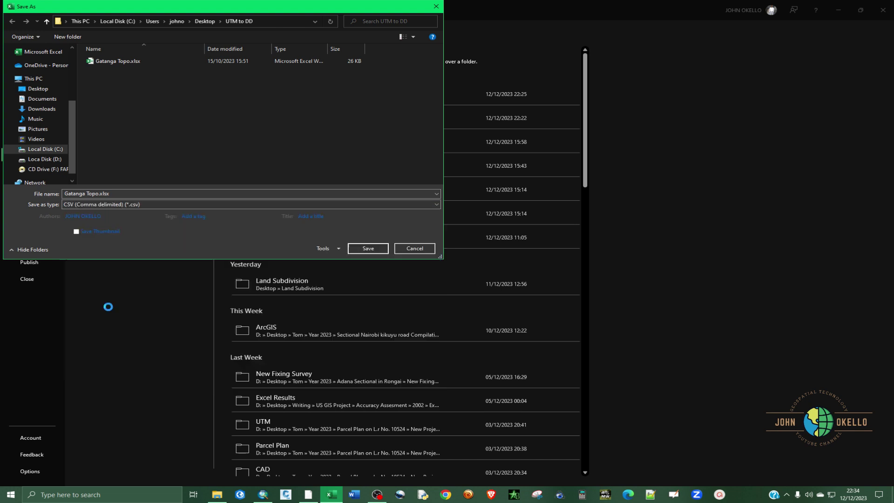
pyautogui.click(373, 238)
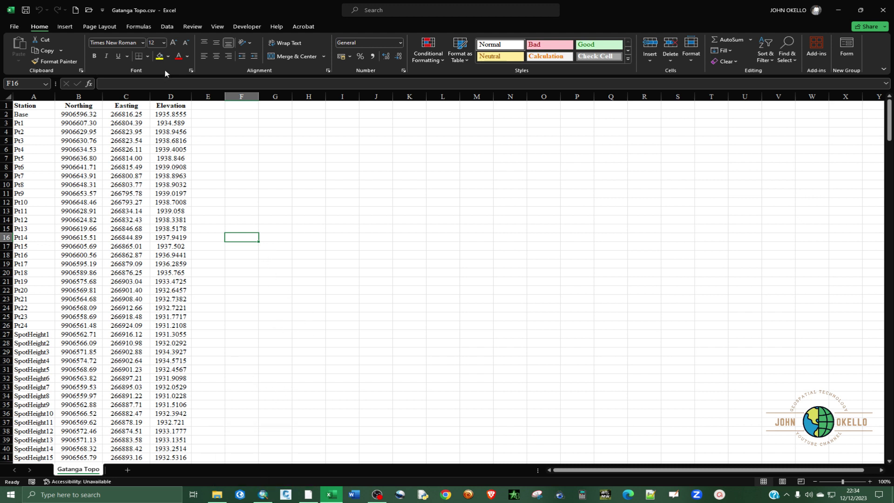
pyautogui.click(884, 16)
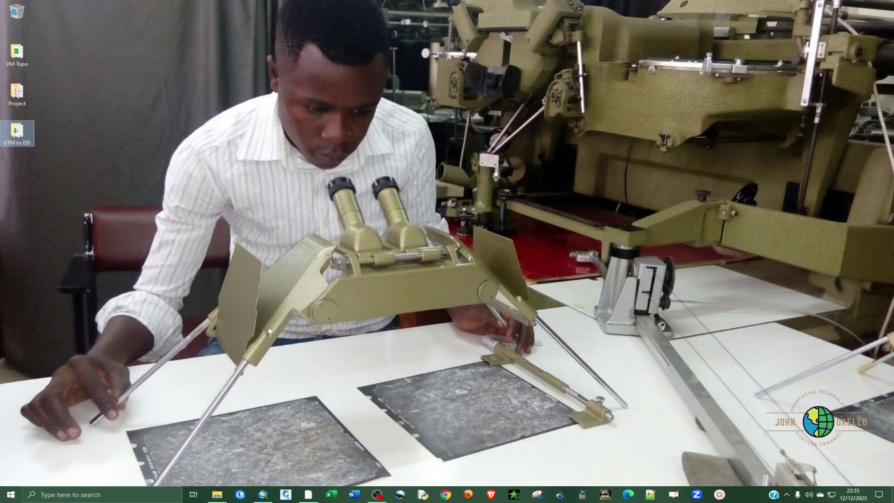
# - Switch to ArcMap and add Gatanga Topo.csv from the UTM to DD folder on the Desktop
pyautogui.click(263, 493)
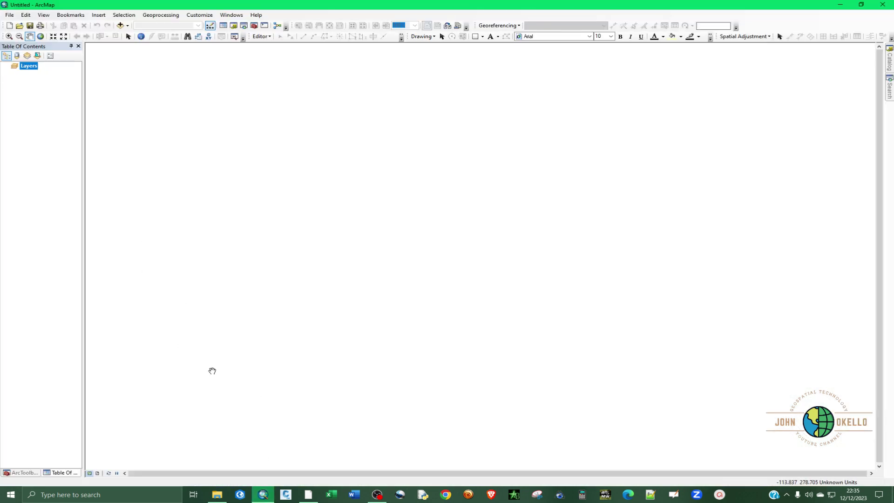
pyautogui.click(120, 25)
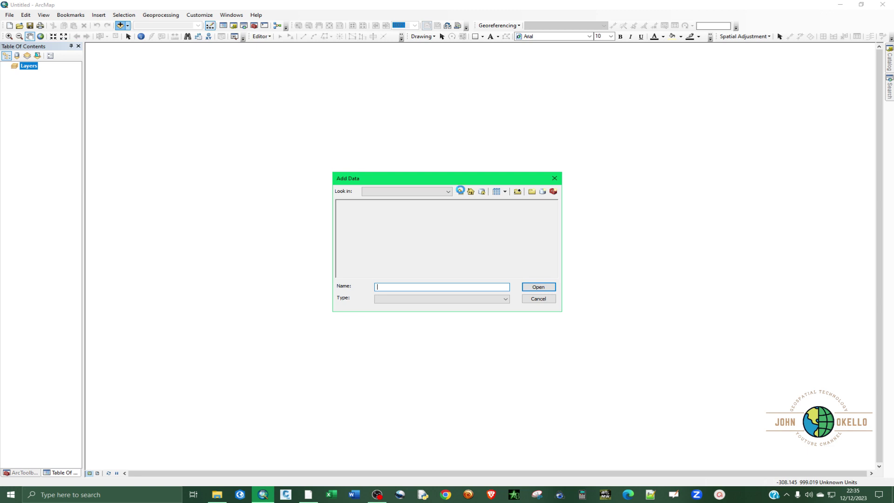
pyautogui.click(448, 191)
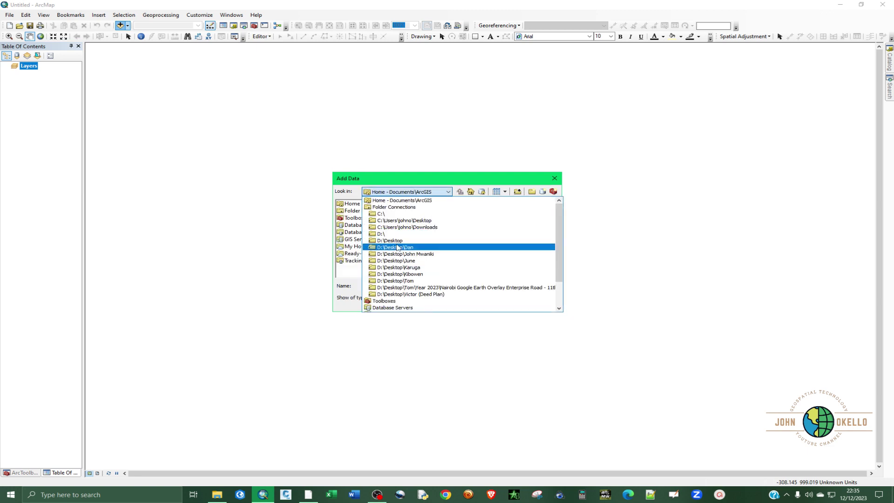
pyautogui.click(422, 222)
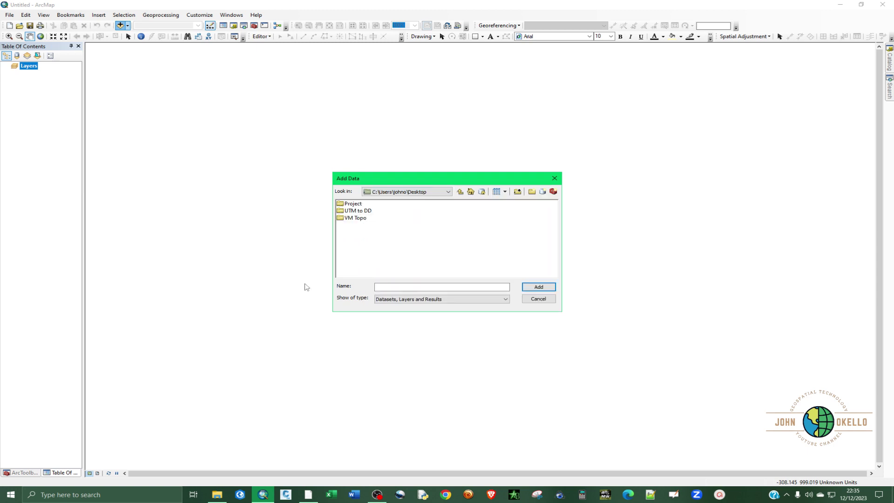
pyautogui.doubleClick(363, 211)
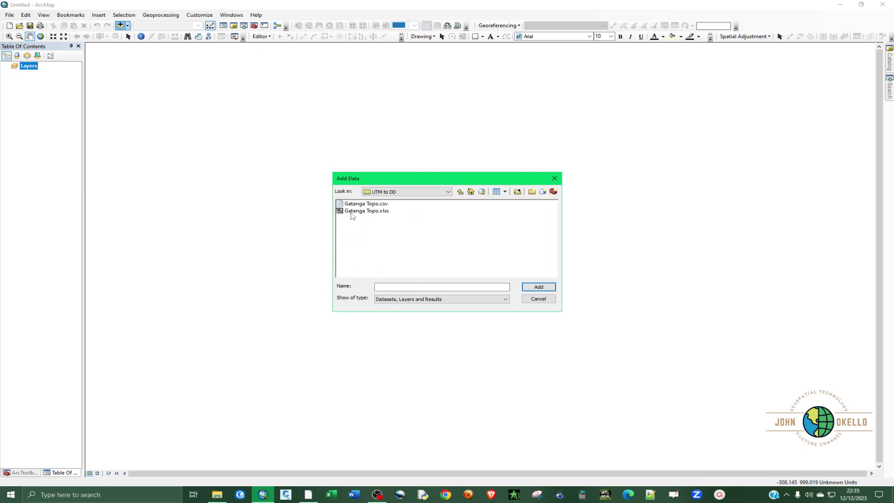
pyautogui.click(359, 205)
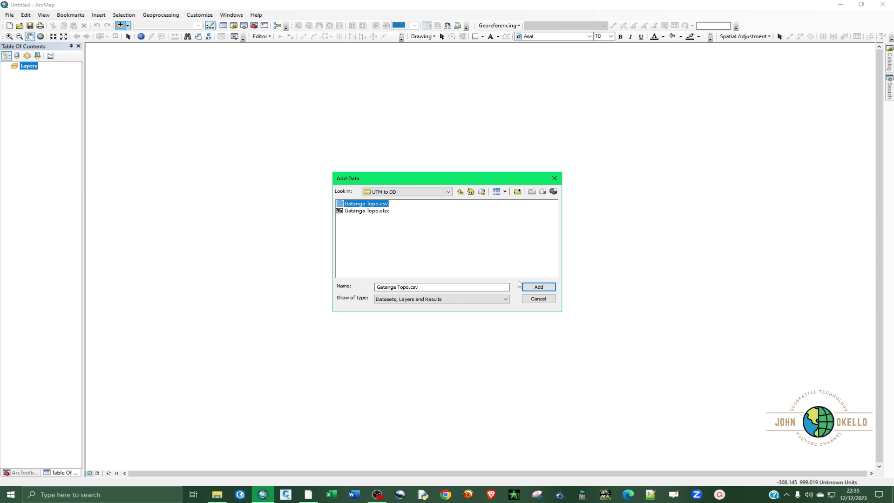
pyautogui.click(537, 288)
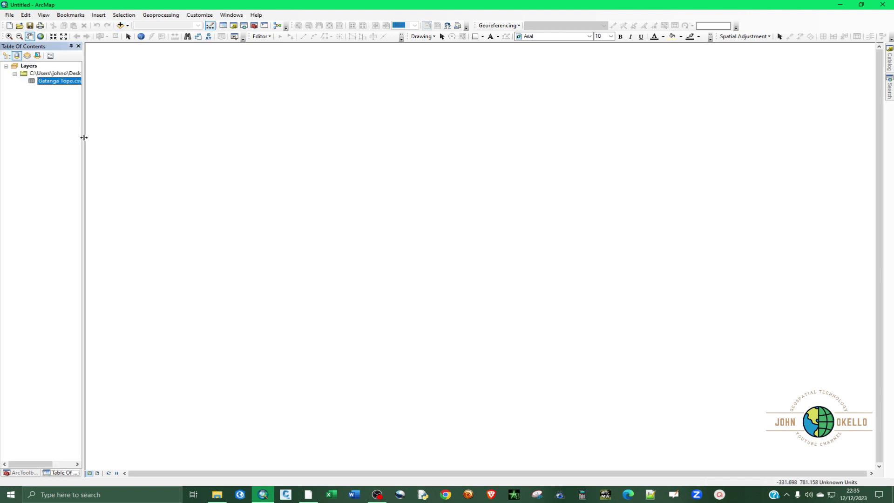
# - Widen the table of contents and open Display XY Data for the Gatanga Topo.csv table
pyautogui.moveTo(88, 138); pyautogui.dragTo(111, 138)
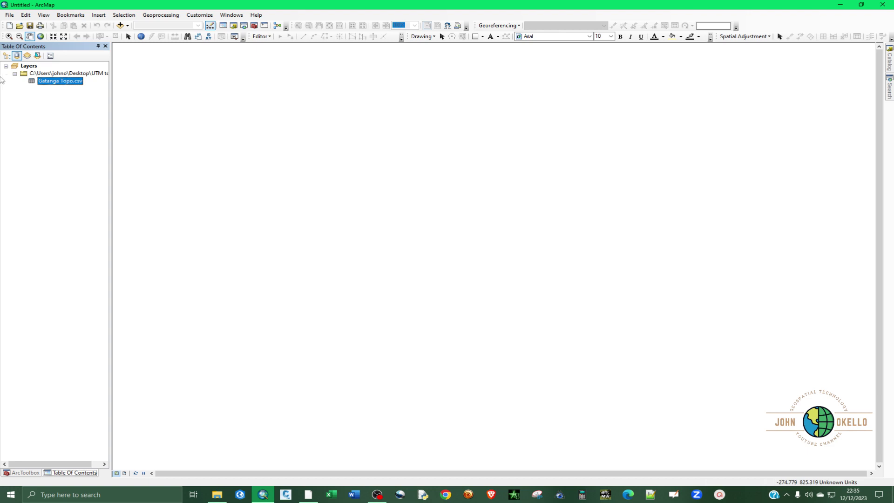
pyautogui.rightClick(58, 80)
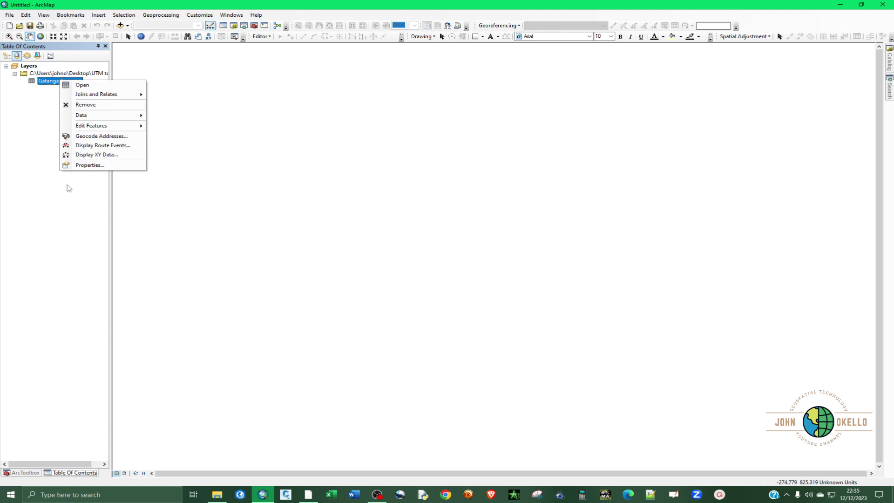
pyautogui.click(91, 155)
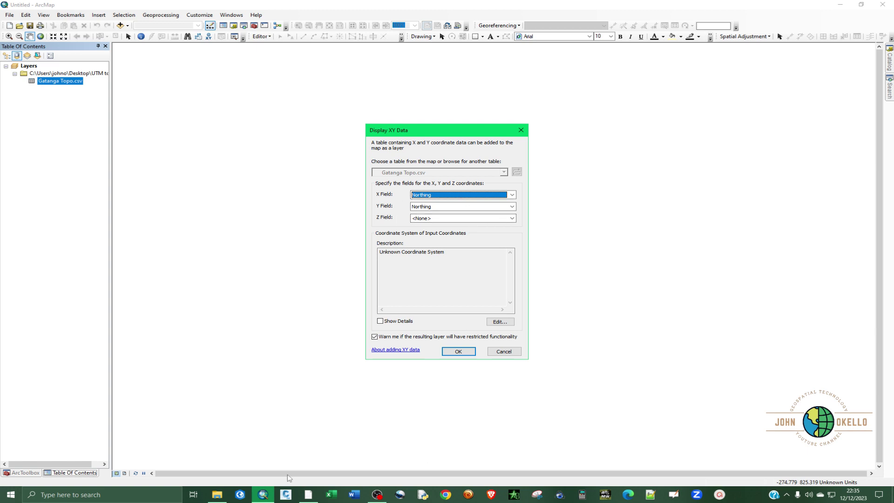
# - Reopen Gatanga Topo.xlsx in Excel to examine its coordinate columns, then return to the Display XY Data settings in ArcMap
pyautogui.click(216, 495)
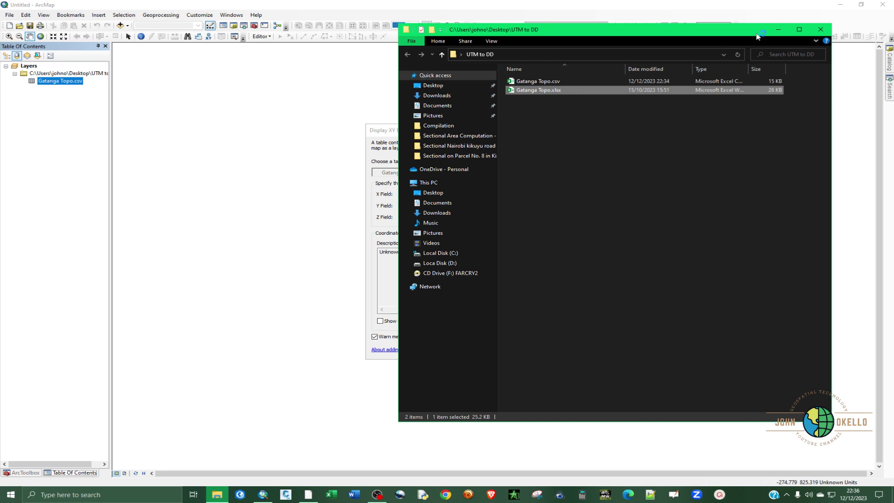
pyautogui.click(778, 30)
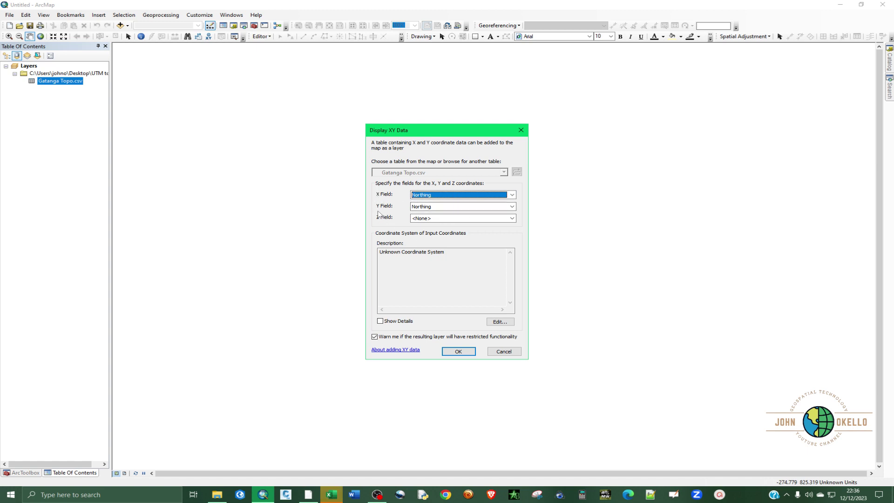
pyautogui.click(331, 495)
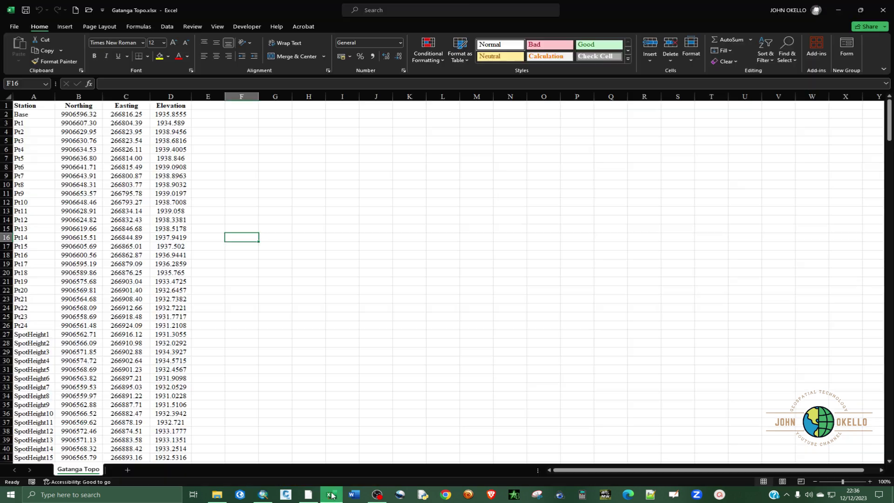
pyautogui.click(274, 194)
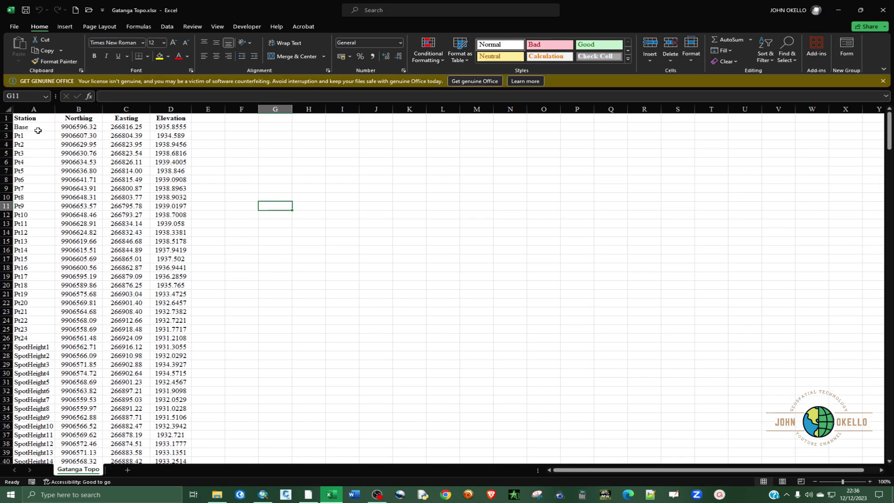
pyautogui.click(883, 81)
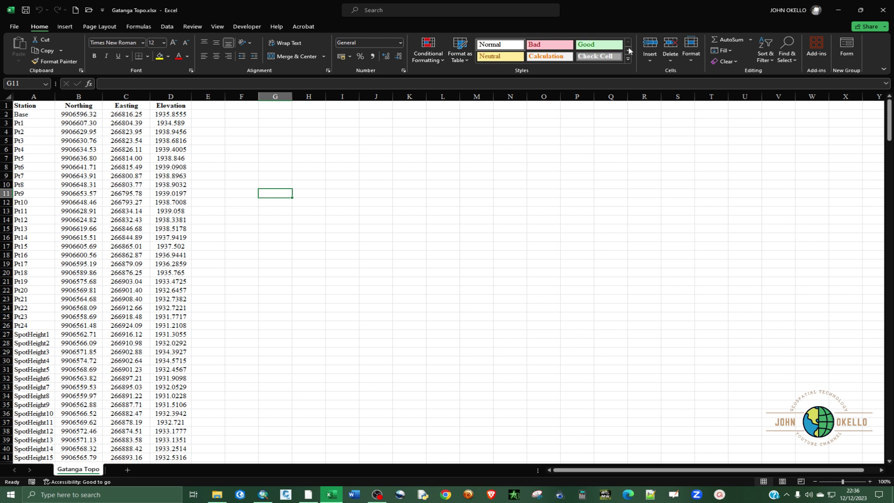
pyautogui.click(838, 10)
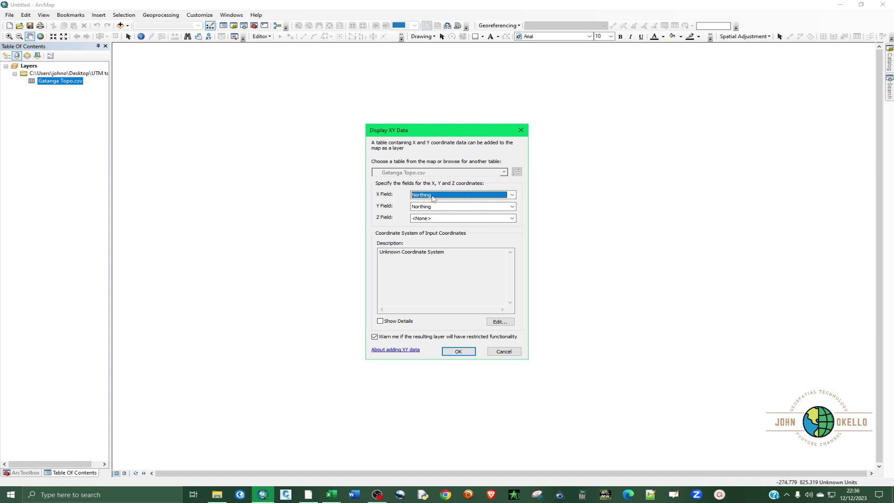
# - Set the X field to Easting and the Z field to Elevation for the XY data
pyautogui.click(511, 195)
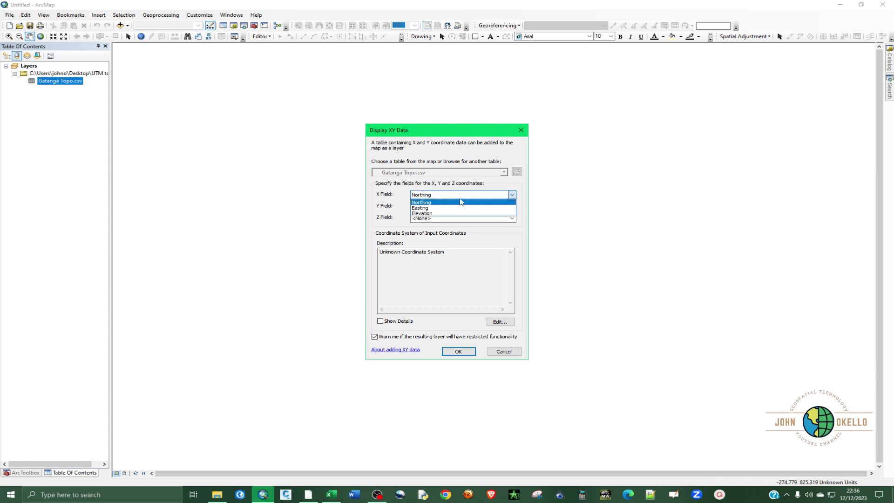
pyautogui.click(417, 208)
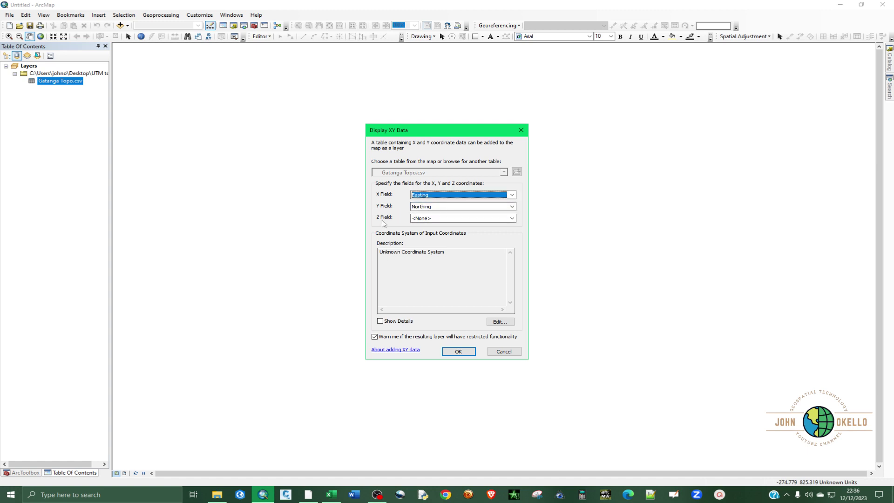
pyautogui.click(476, 220)
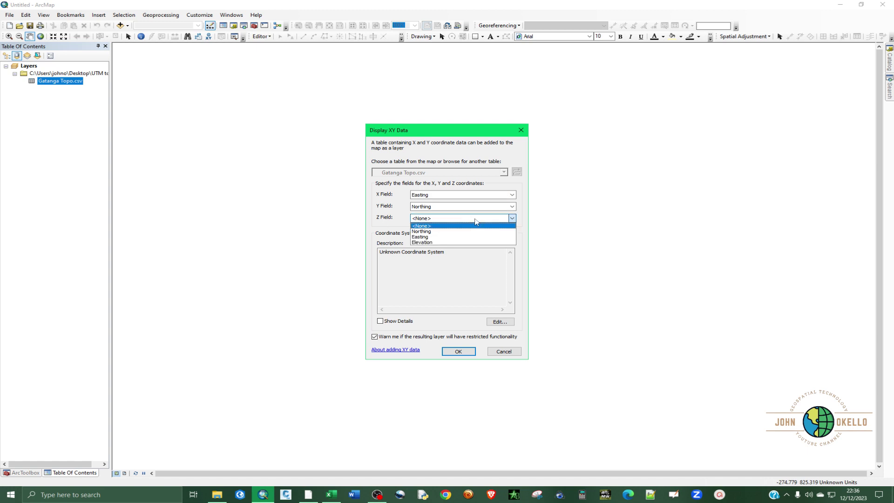
pyautogui.click(426, 243)
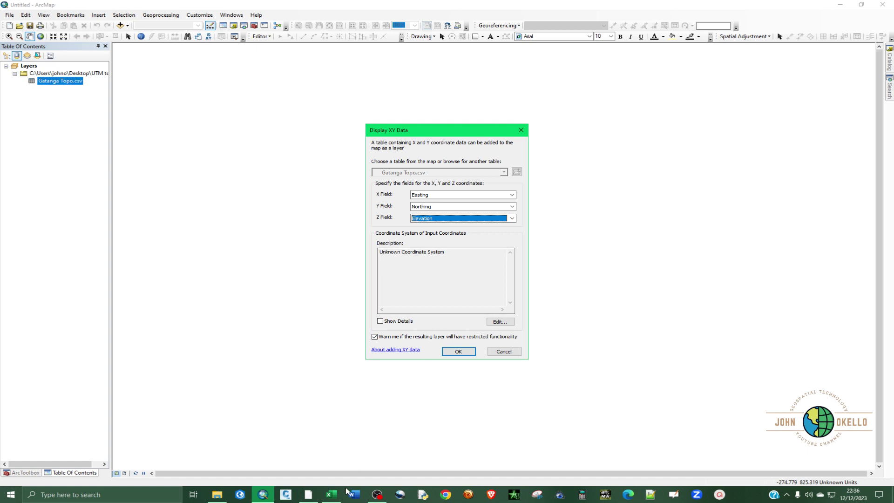
# - Switch to Google Earth Pro, search for Gatanga in kenya, and examine which UTM zone the marked location falls in
pyautogui.click(332, 493)
pyautogui.click(308, 496)
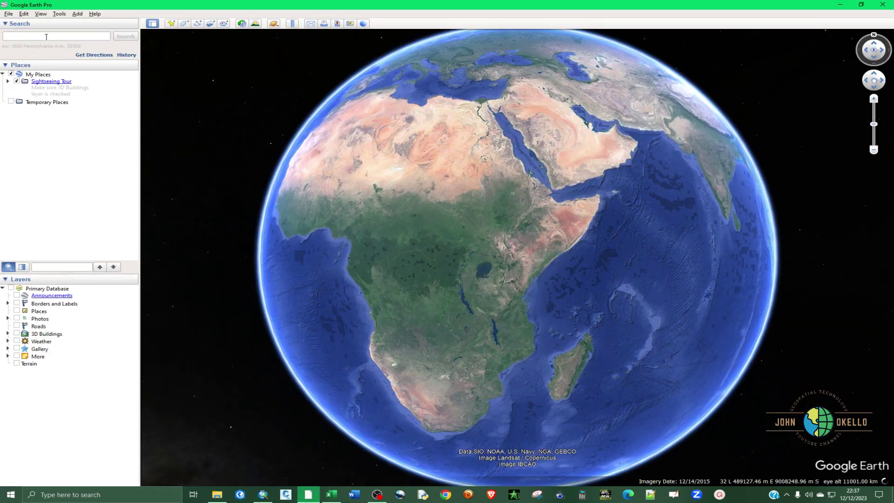
pyautogui.click(46, 36)
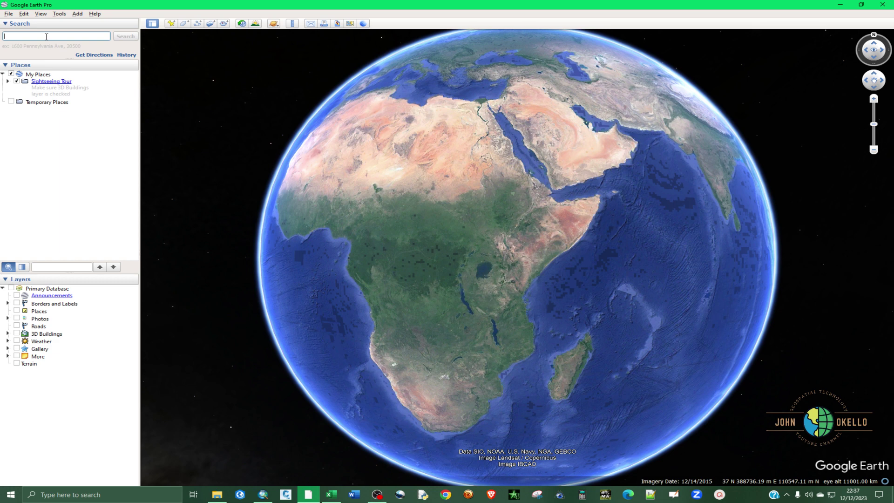
pyautogui.write('Gatan')
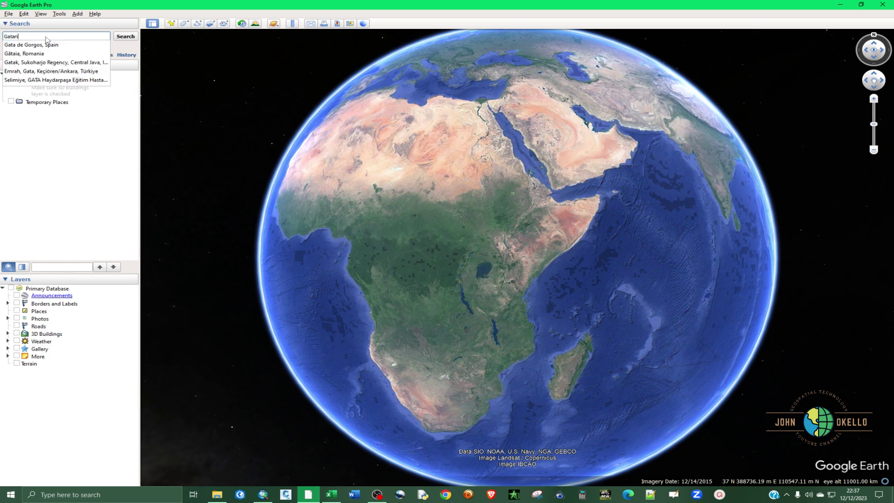
pyautogui.write('ga in')
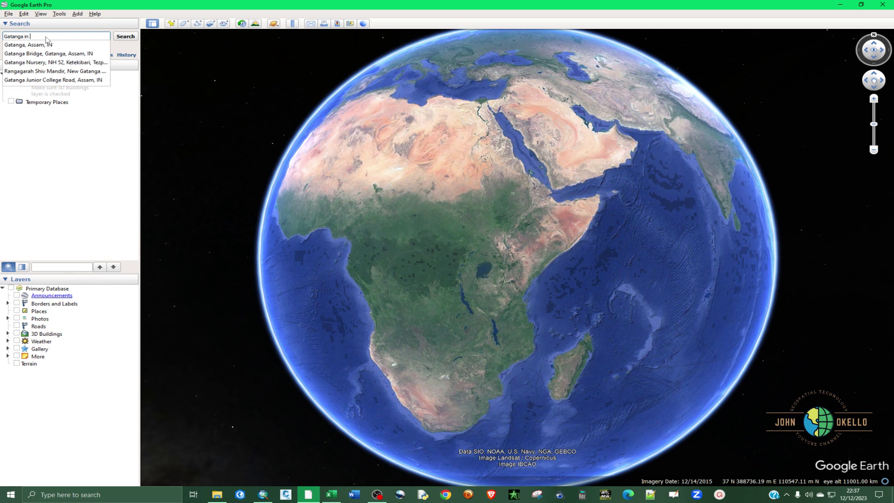
pyautogui.write('kenya')
pyautogui.click(120, 39)
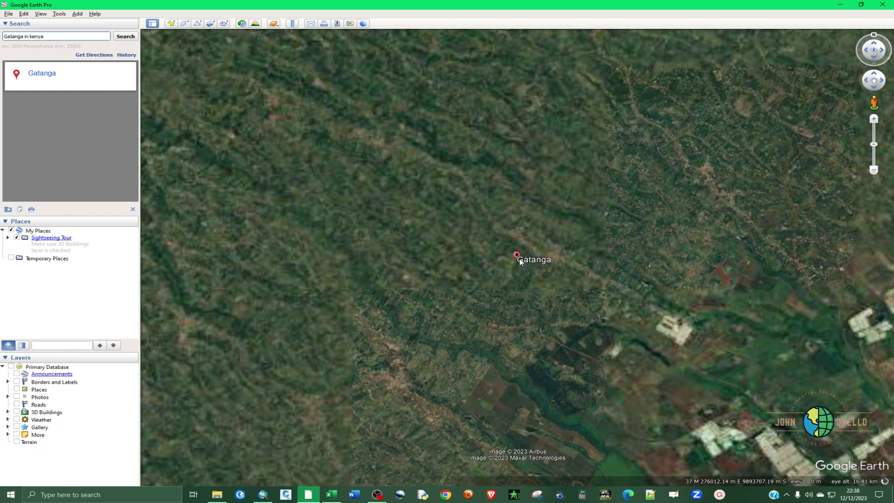
pyautogui.scroll(2, 521, 262)
pyautogui.scroll(2, 520, 262)
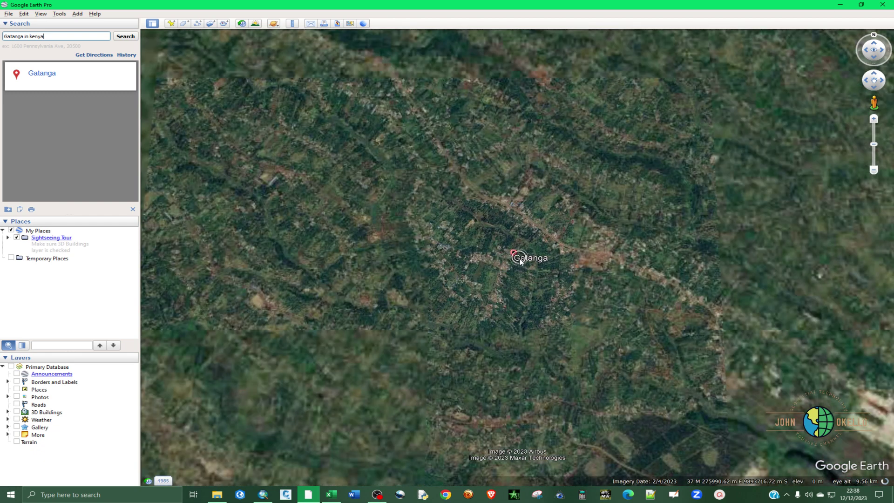
pyautogui.scroll(2, 521, 262)
pyautogui.scroll(2, 520, 262)
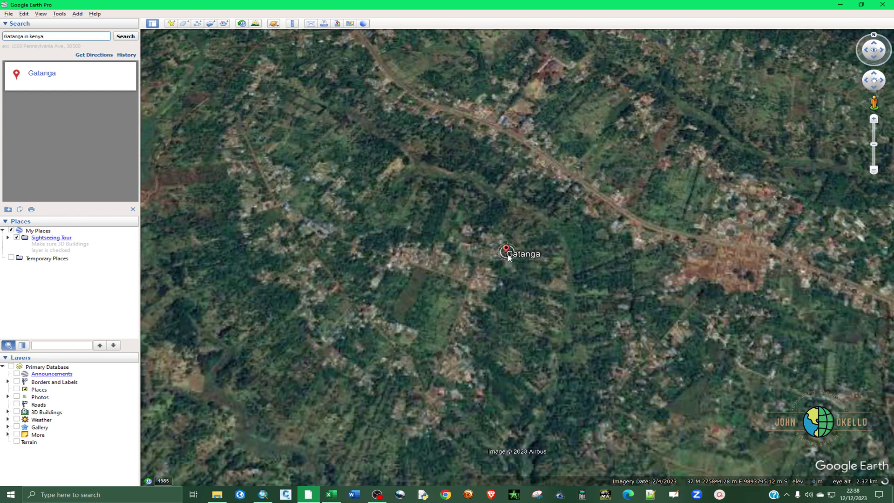
pyautogui.scroll(2, 508, 258)
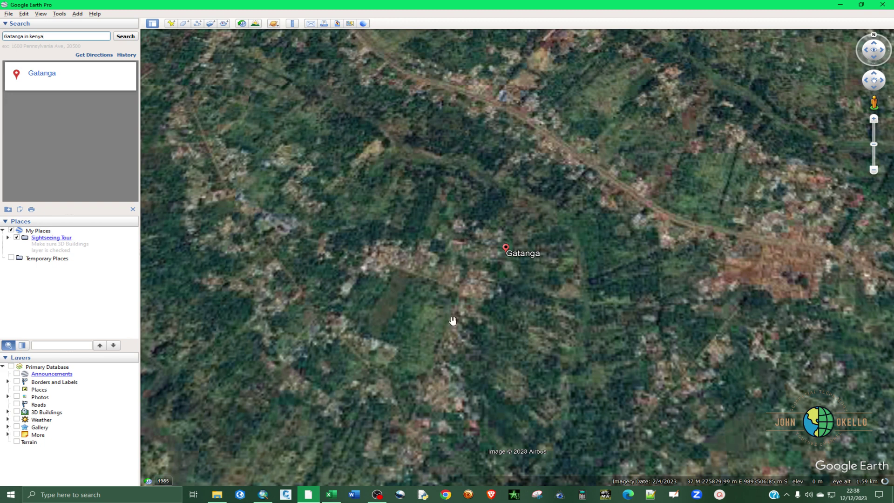
pyautogui.scroll(-2, 452, 320)
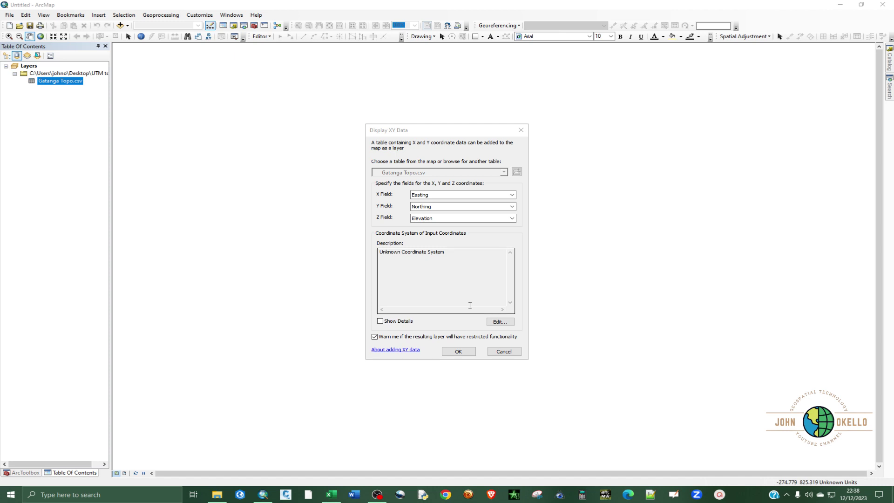
# - Return to ArcMap and set the coordinate system of the input coordinates to Arc 1960 UTM Zone 37S
pyautogui.click(496, 324)
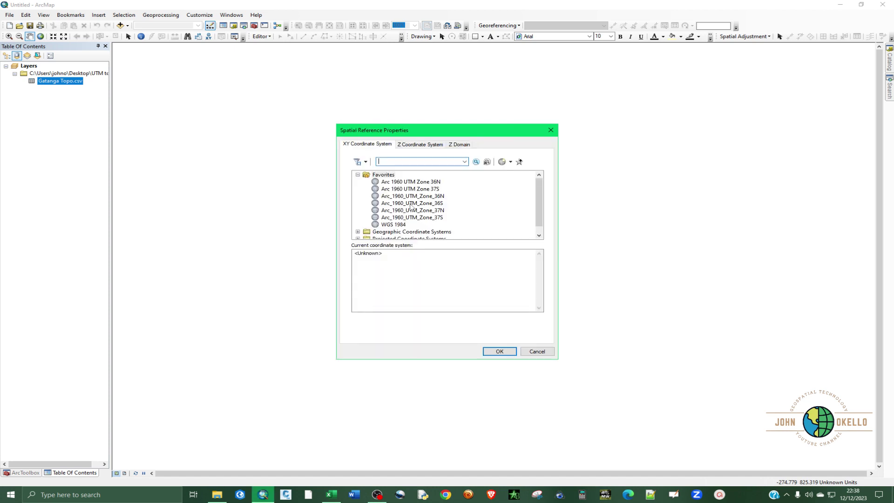
pyautogui.click(400, 189)
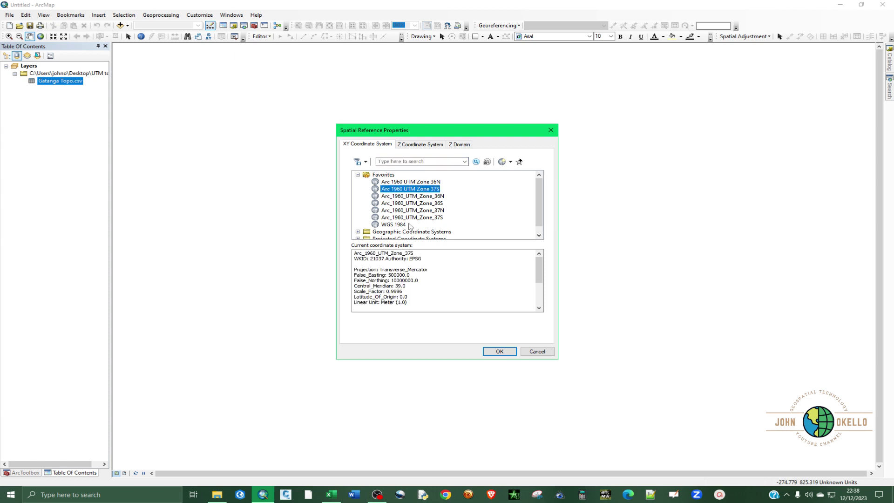
pyautogui.click(499, 351)
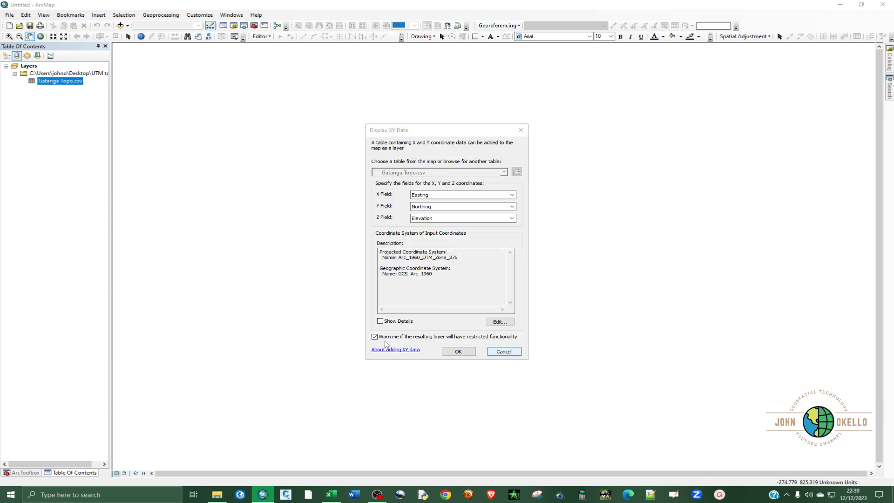
# - Apply the Display XY Data settings to plot the Gatanga Topo.csv points, closing the help window and accepting the Object-ID notice
pyautogui.click(455, 353)
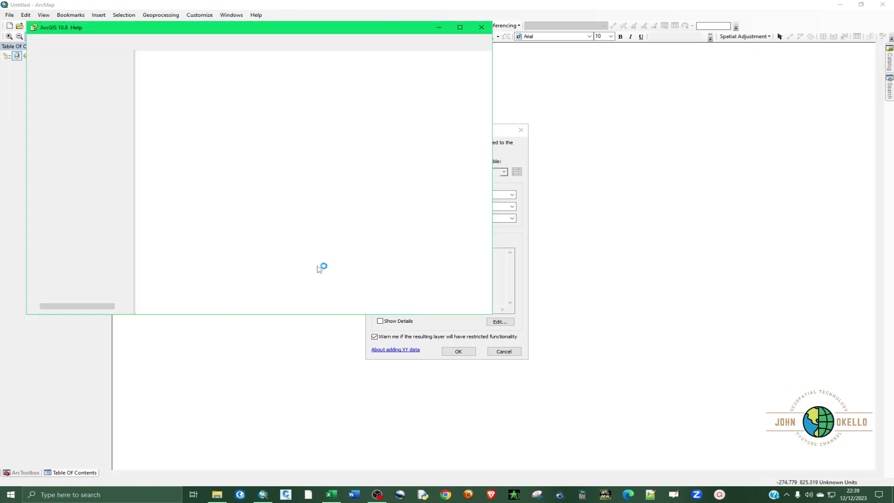
pyautogui.click(481, 28)
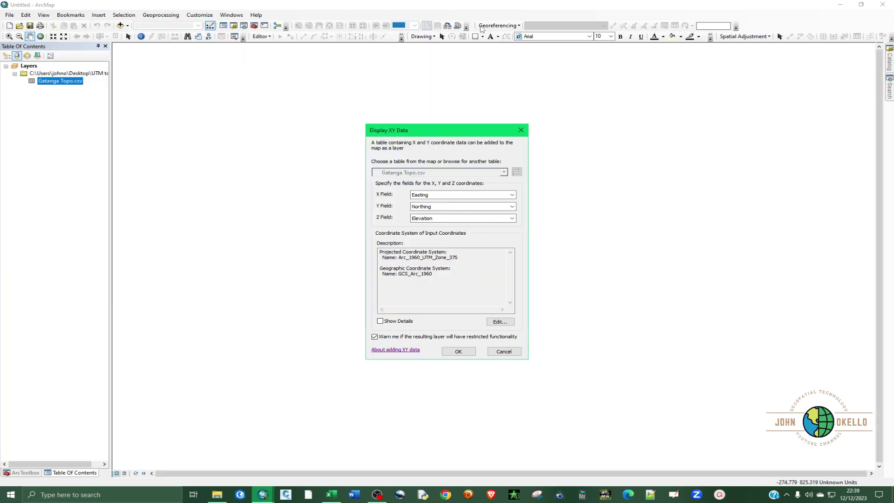
pyautogui.click(464, 353)
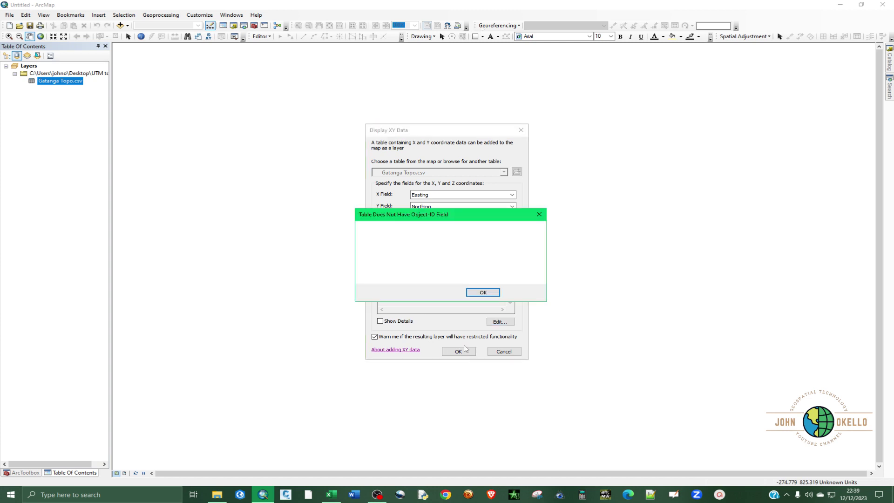
pyautogui.click(482, 294)
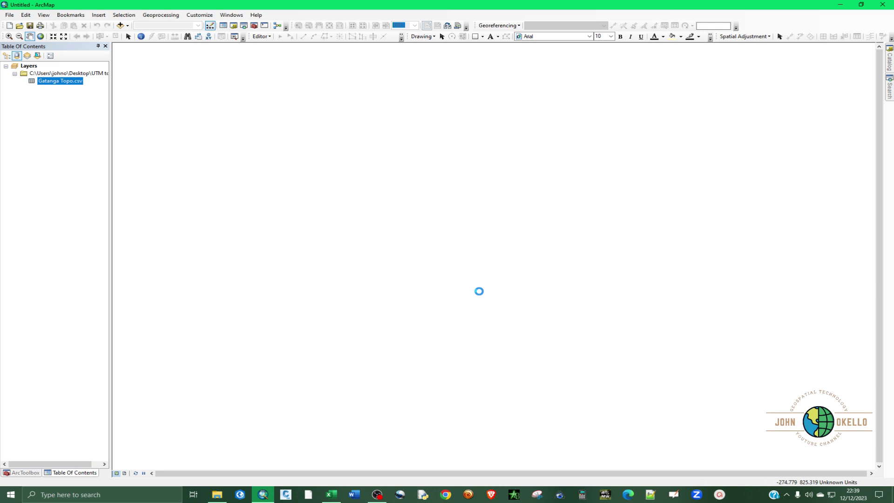
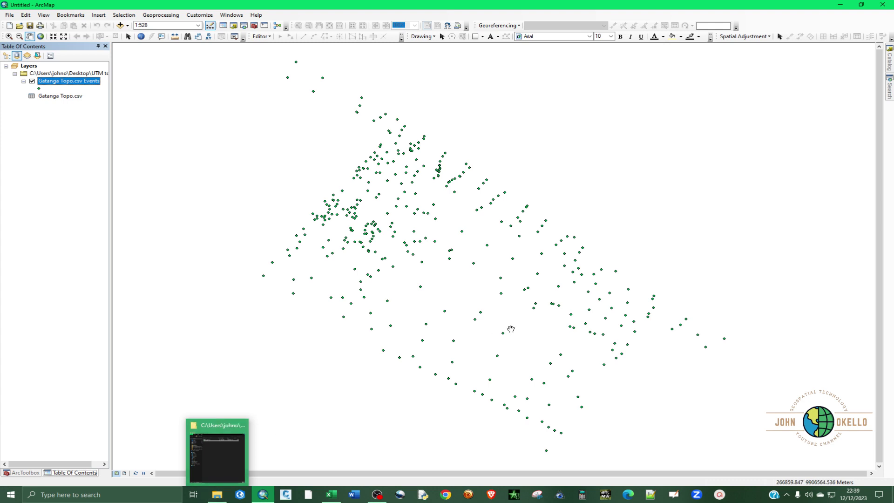
# - Start exporting the Gatanga Topo.csv Events data and create a Shapefiles folder inside UTM to DD on the Desktop
pyautogui.rightClick(81, 82)
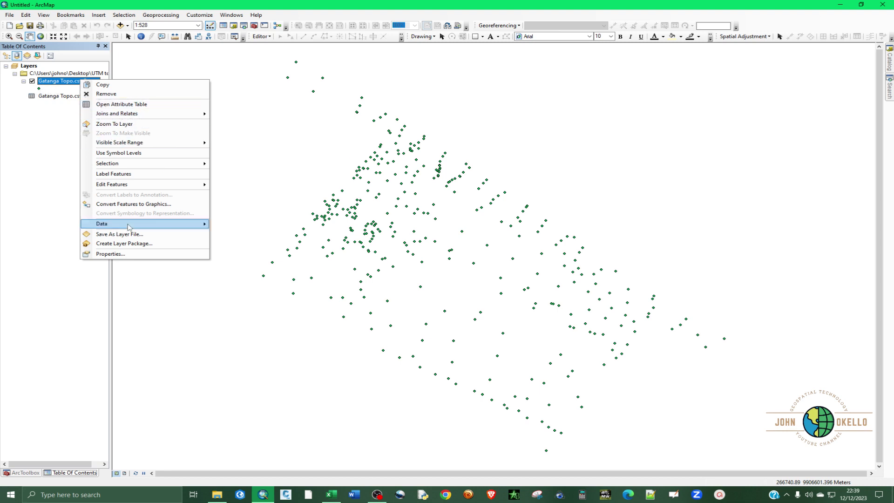
pyautogui.moveTo(129, 227)
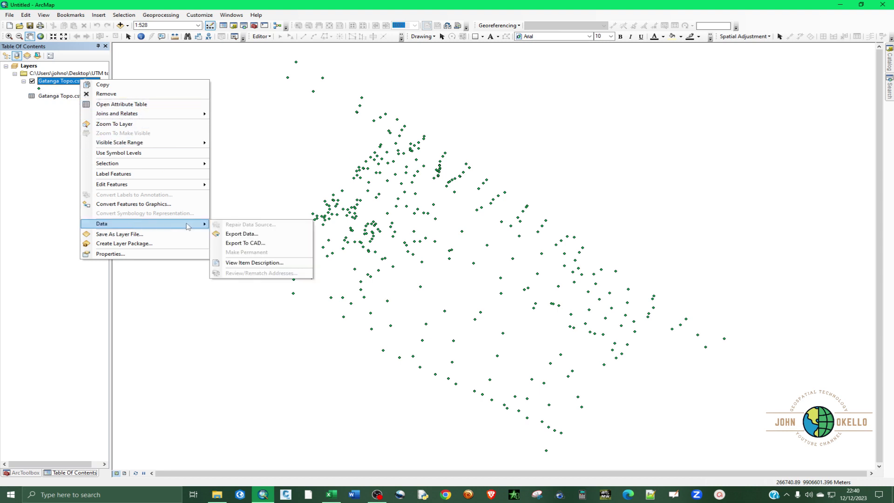
pyautogui.click(240, 234)
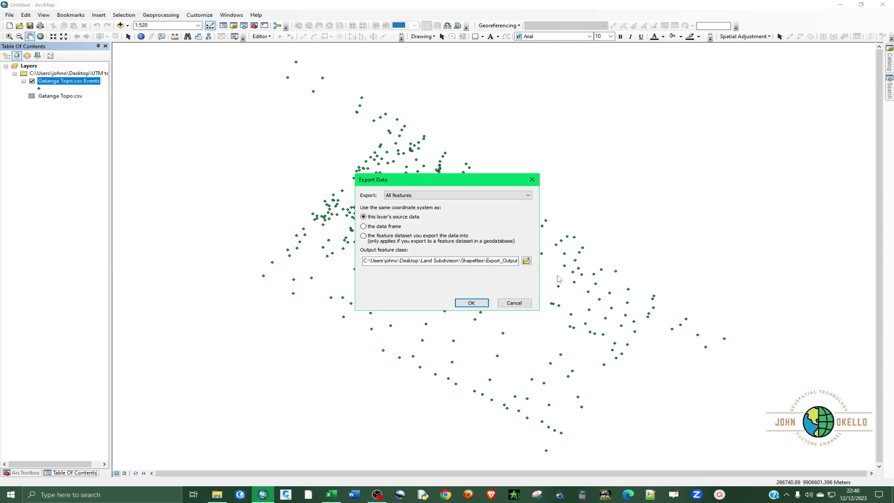
pyautogui.click(526, 260)
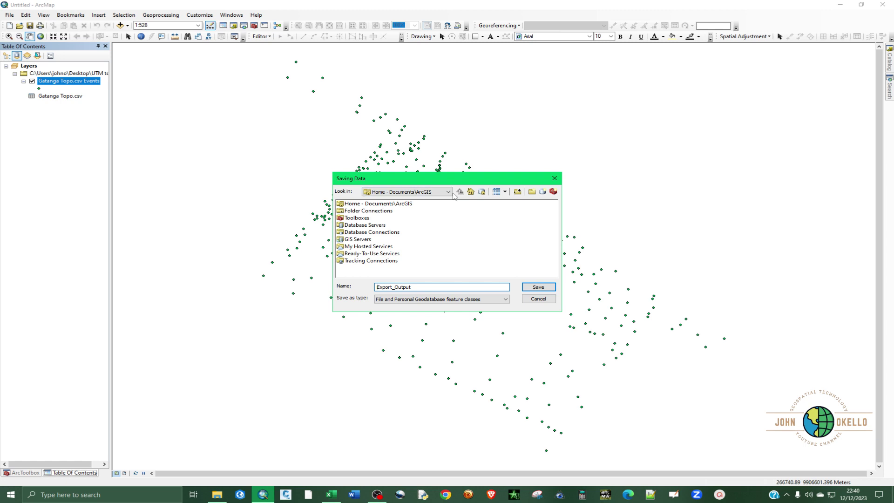
pyautogui.click(448, 192)
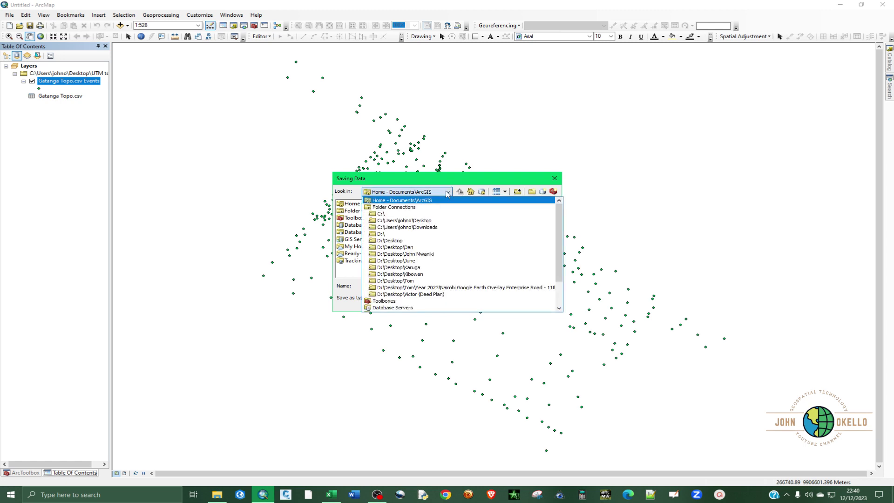
pyautogui.click(433, 222)
pyautogui.doubleClick(362, 211)
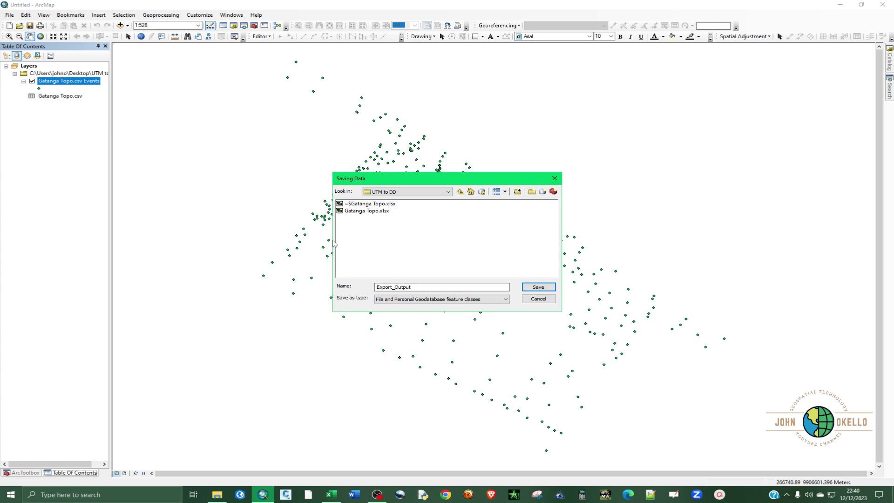
pyautogui.click(532, 192)
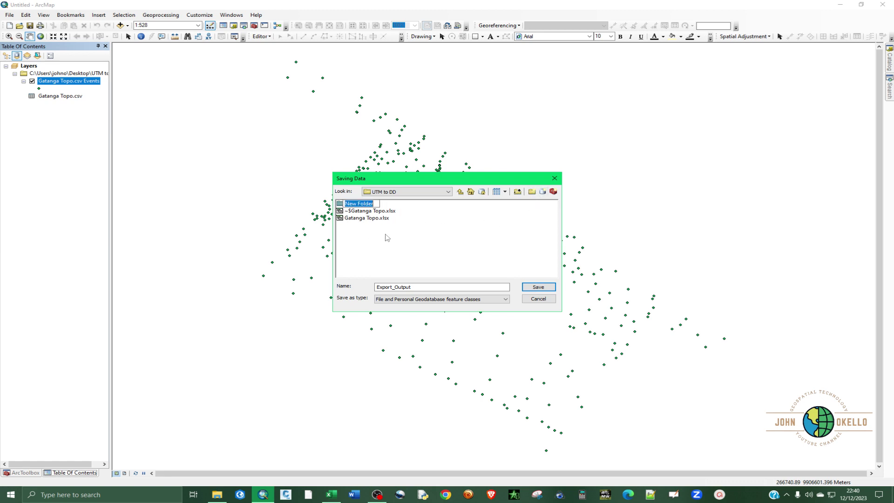
pyautogui.write('Shapefiles')
# - Export the points into the Shapefiles folder as a shapefile named UTM Points and add it to the map
pyautogui.click(420, 289)
pyautogui.moveTo(421, 289); pyautogui.dragTo(326, 290)
pyautogui.doubleClick(358, 205)
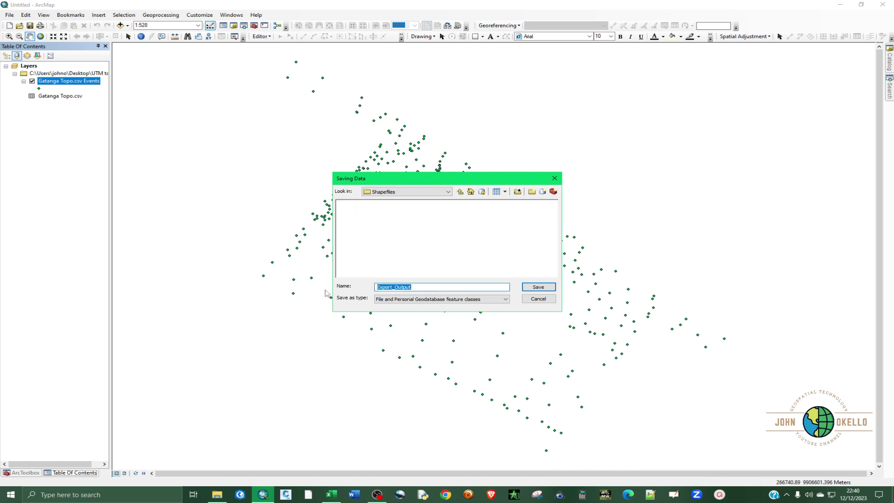
pyautogui.write('Points')
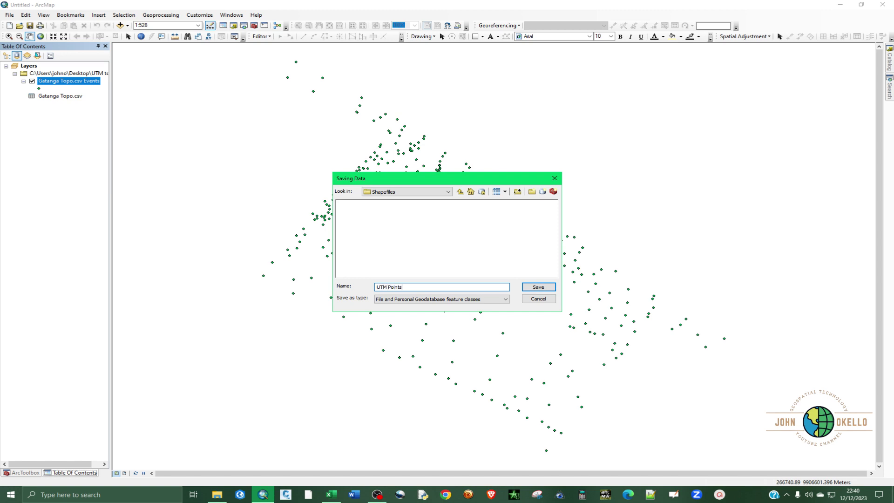
pyautogui.click(396, 300)
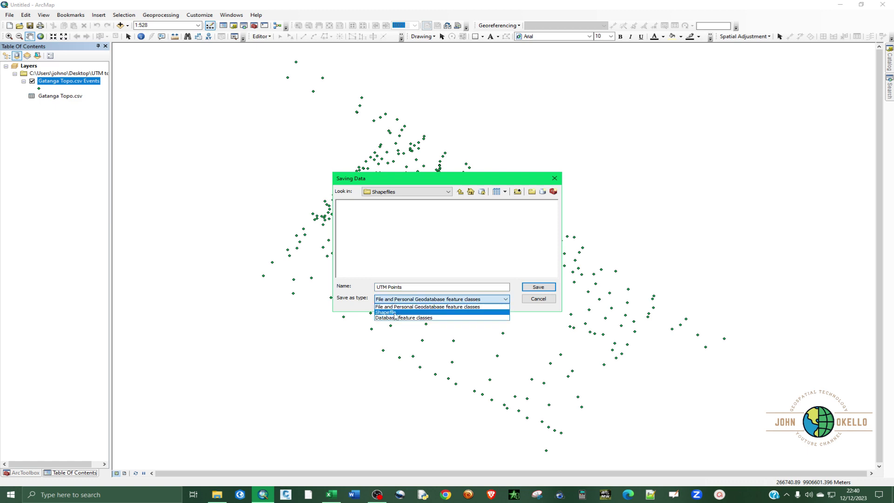
pyautogui.click(396, 311)
pyautogui.click(530, 289)
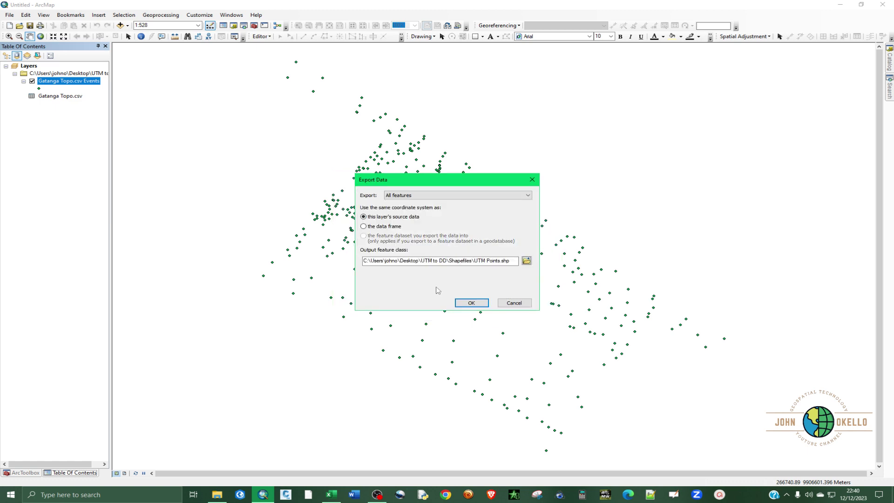
pyautogui.click(471, 302)
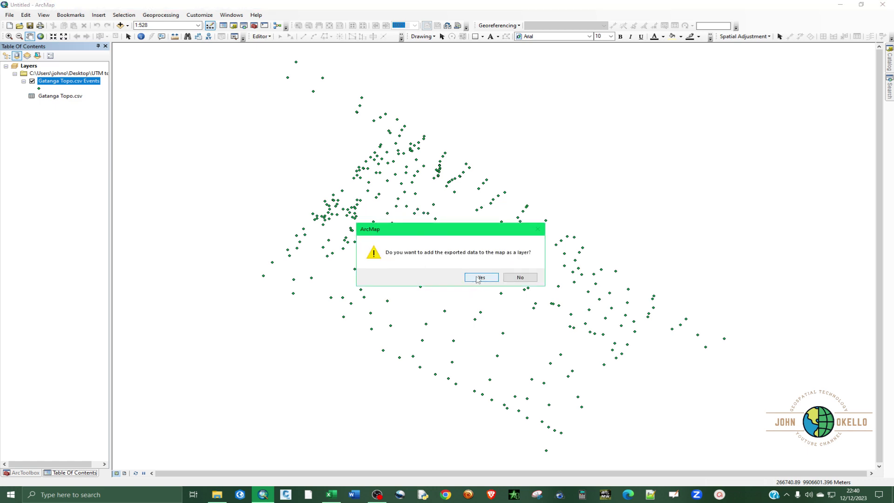
pyautogui.click(475, 276)
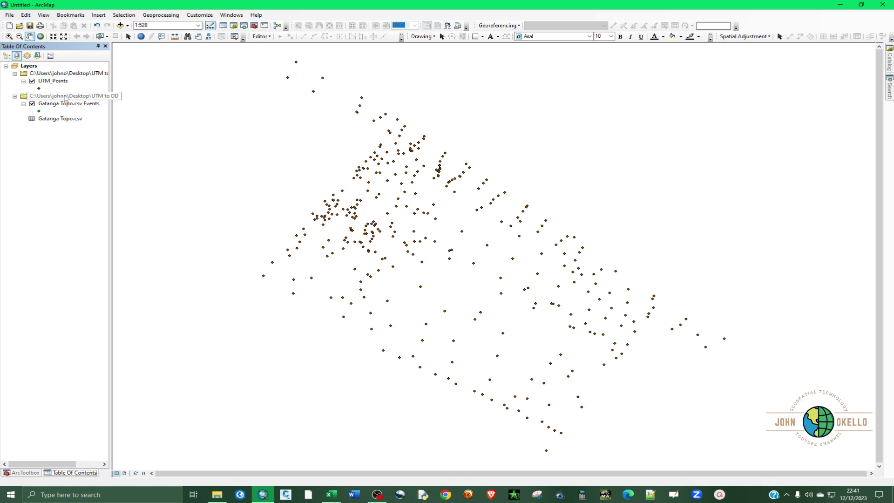
# - Remove the UTM to DD group containing the Gatanga Topo.csv Events layer and its CSV table from the map
pyautogui.rightClick(65, 98)
pyautogui.click(81, 99)
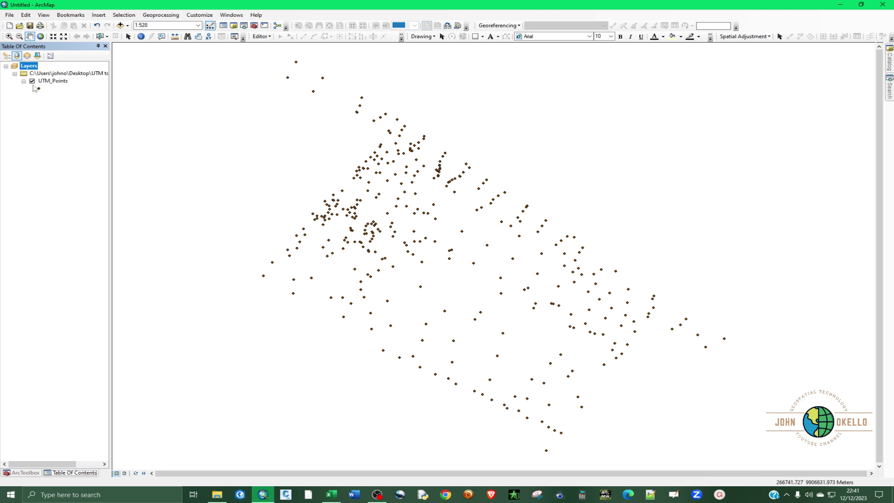
# - Label the features of the UTM_Points layer and set the map scale to 1:500
pyautogui.click(54, 82)
pyautogui.rightClick(53, 83)
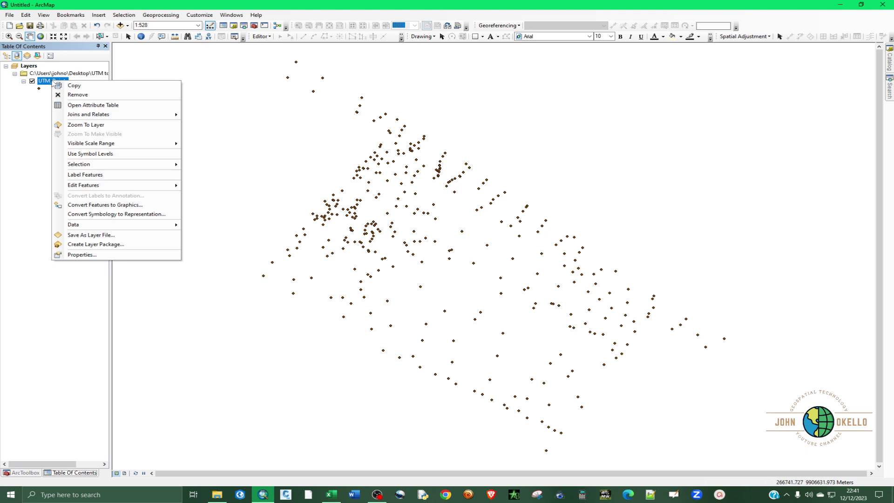
pyautogui.click(85, 175)
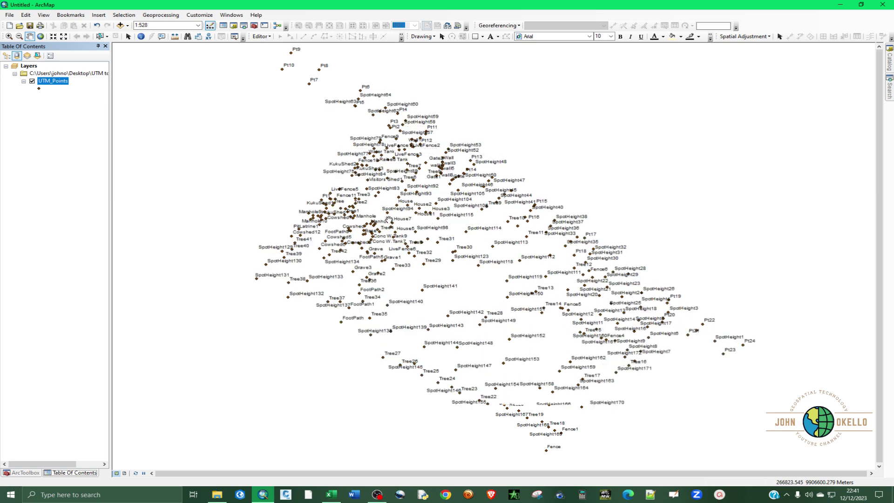
pyautogui.write('500')
pyautogui.press('Return')
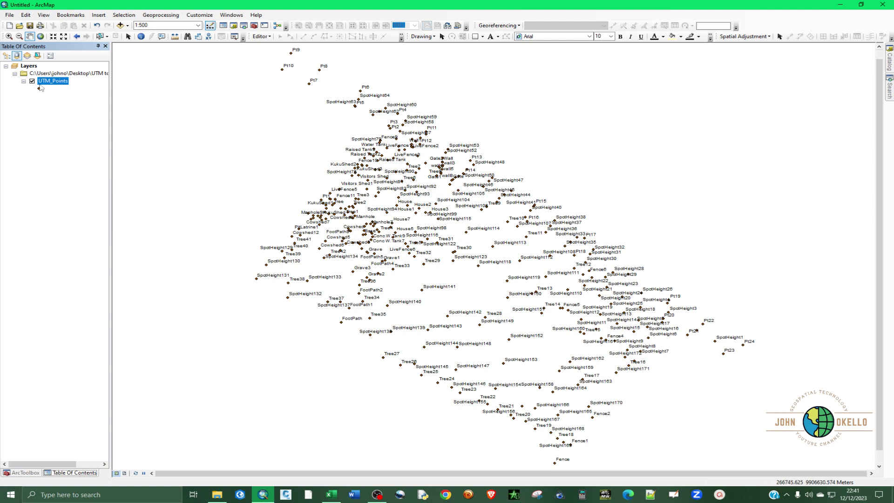
# - Examine the station, northing, easting and elevation values in the attribute table of the UTM_Points layer
pyautogui.rightClick(55, 81)
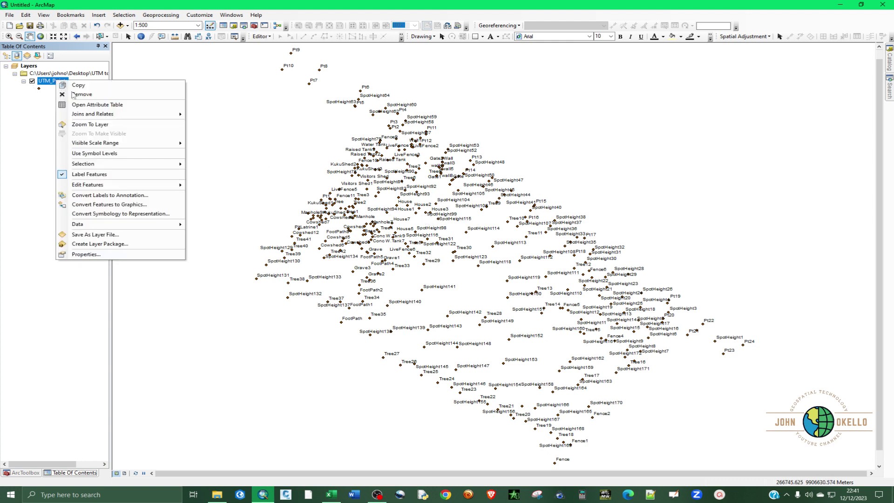
pyautogui.click(99, 105)
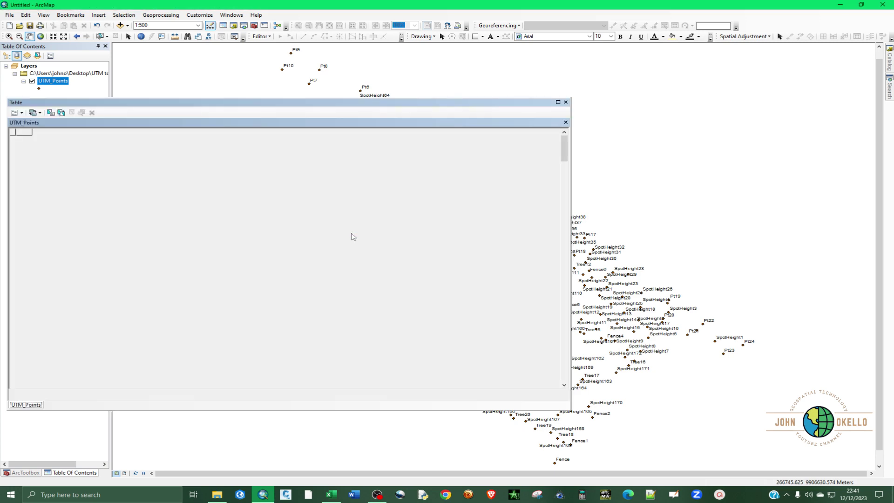
pyautogui.scroll(-20, 143, 203)
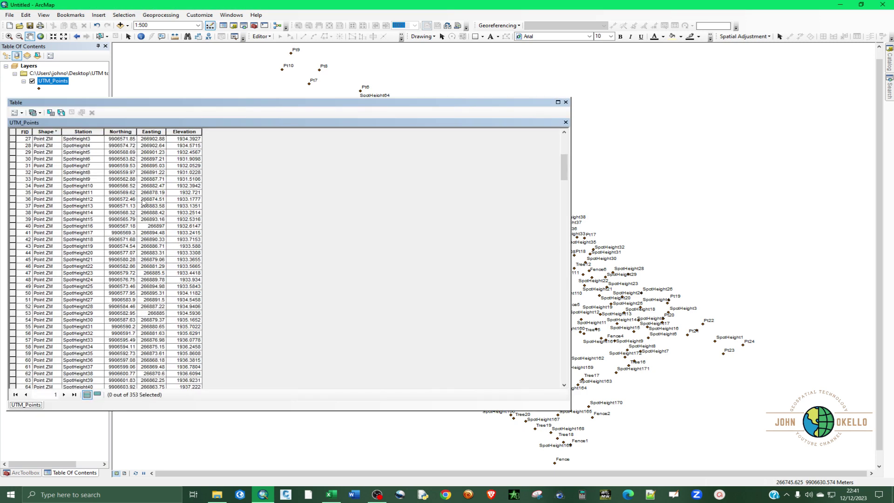
pyautogui.scroll(-20, 144, 203)
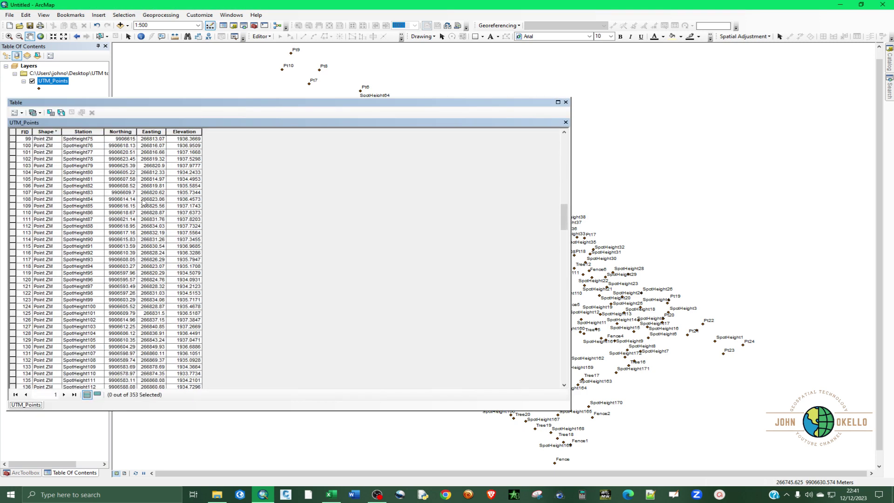
pyautogui.scroll(20, 140, 158)
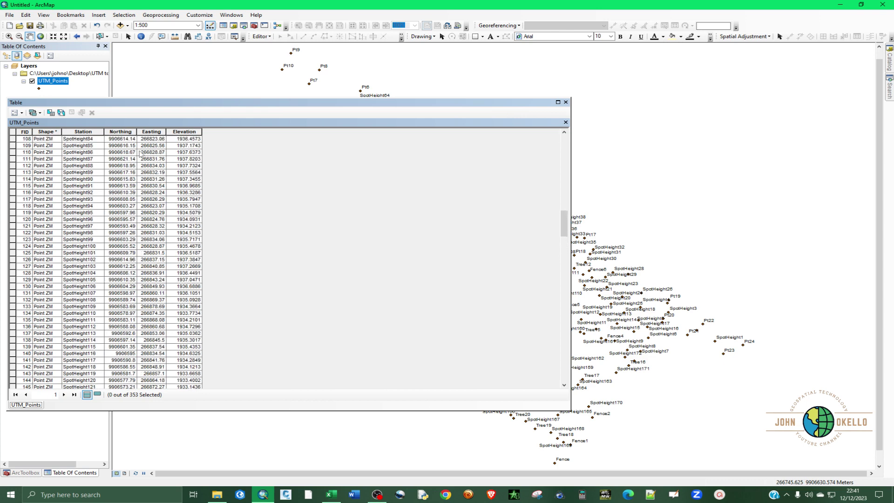
pyautogui.scroll(4, 140, 155)
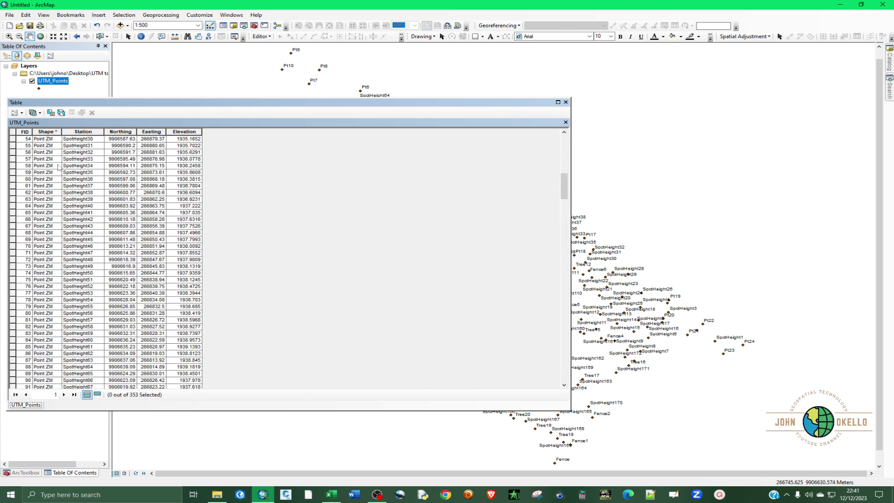
pyautogui.click(566, 103)
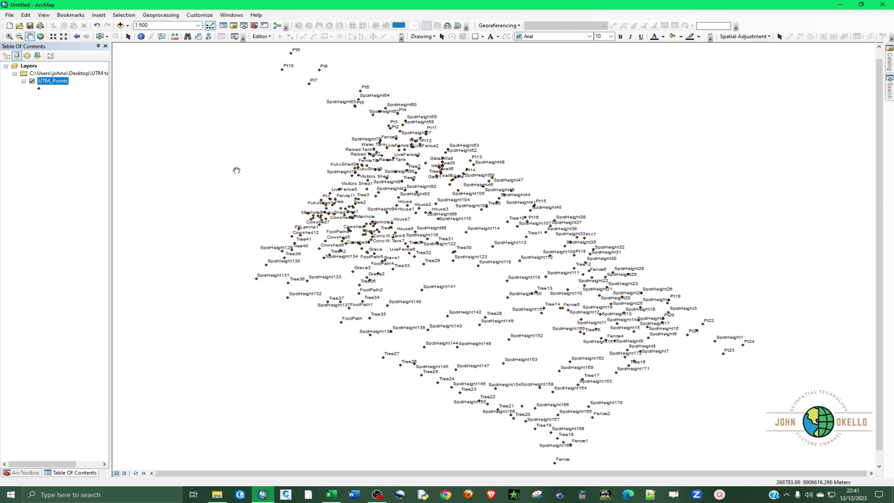
pyautogui.rightClick(49, 86)
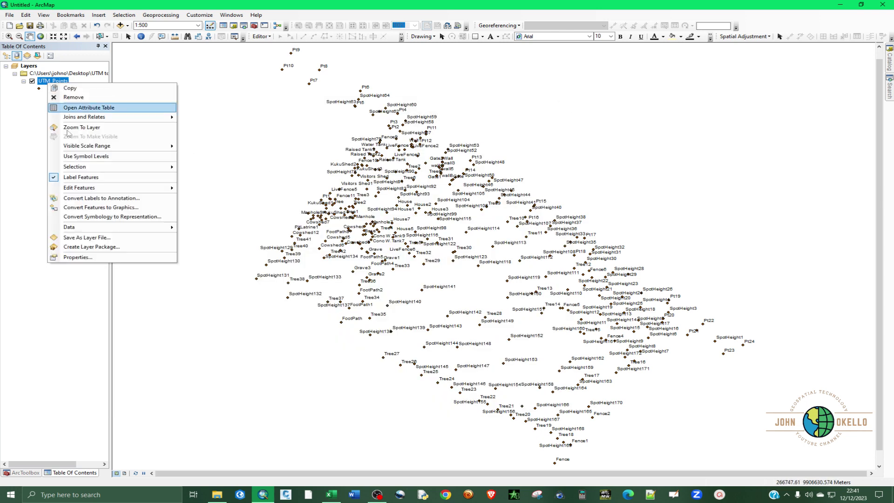
pyautogui.click(66, 108)
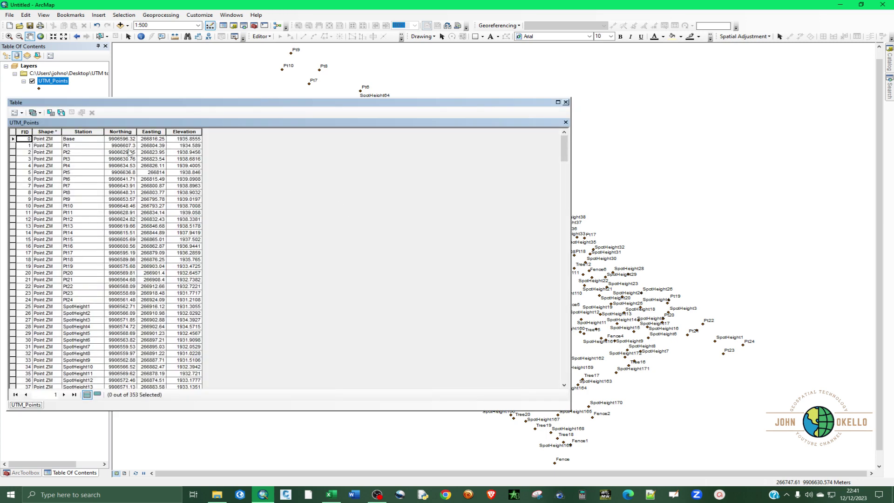
pyautogui.click(566, 102)
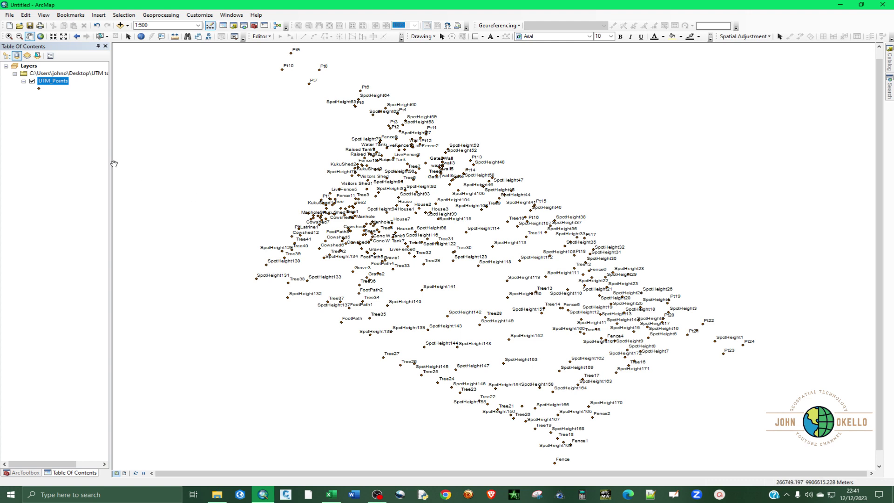
# - Switch to File Explorer and create a folder named WGS84 inside the UTM to DD folder
pyautogui.click(219, 500)
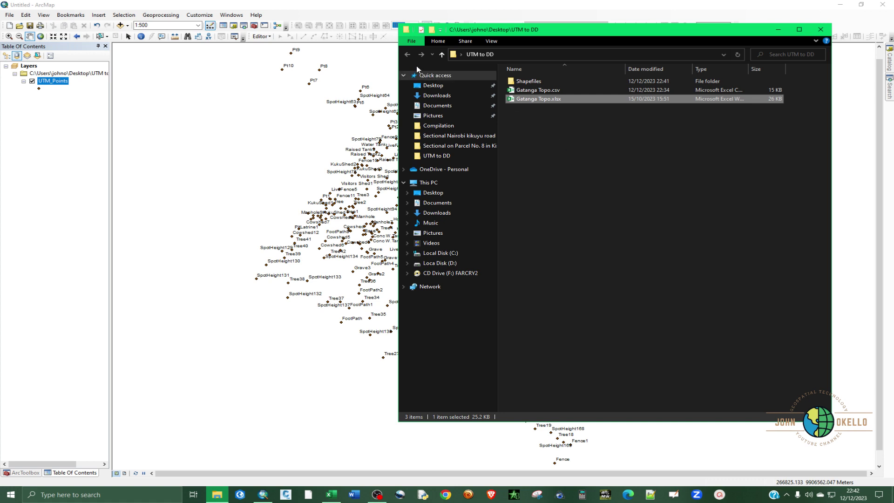
pyautogui.rightClick(557, 137)
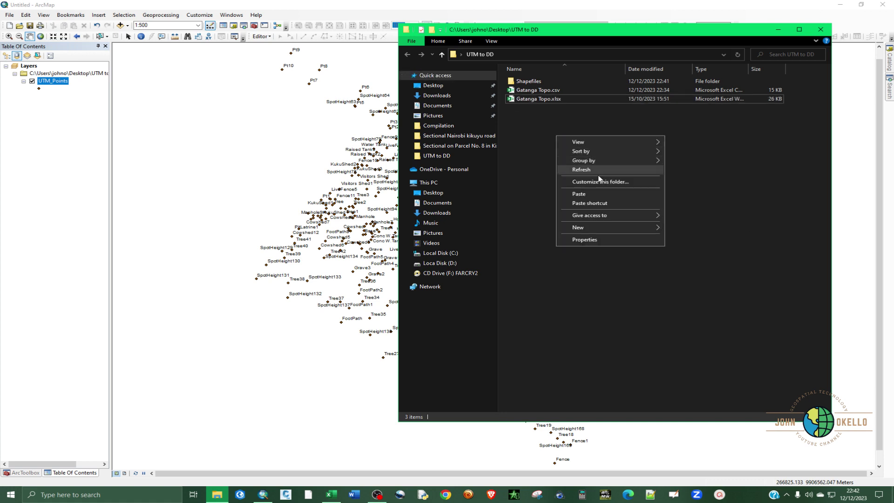
pyautogui.moveTo(584, 228)
pyautogui.click(684, 228)
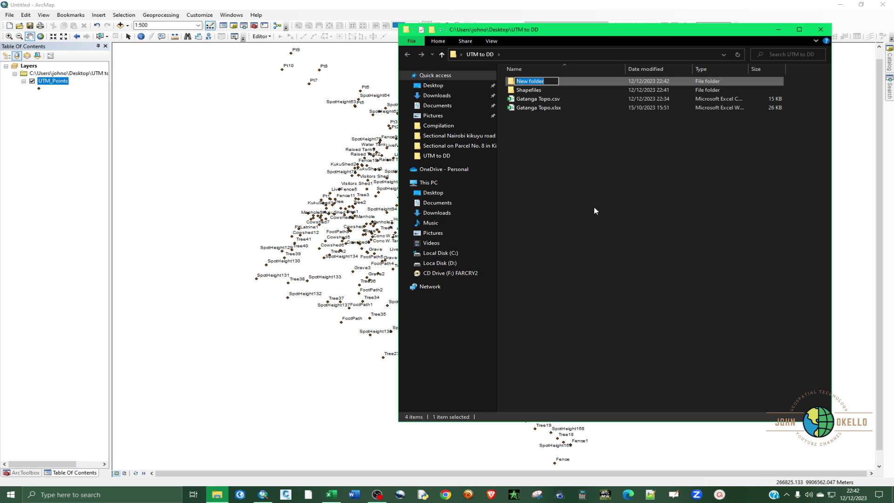
pyautogui.write('WGS847')
pyautogui.press('Return')
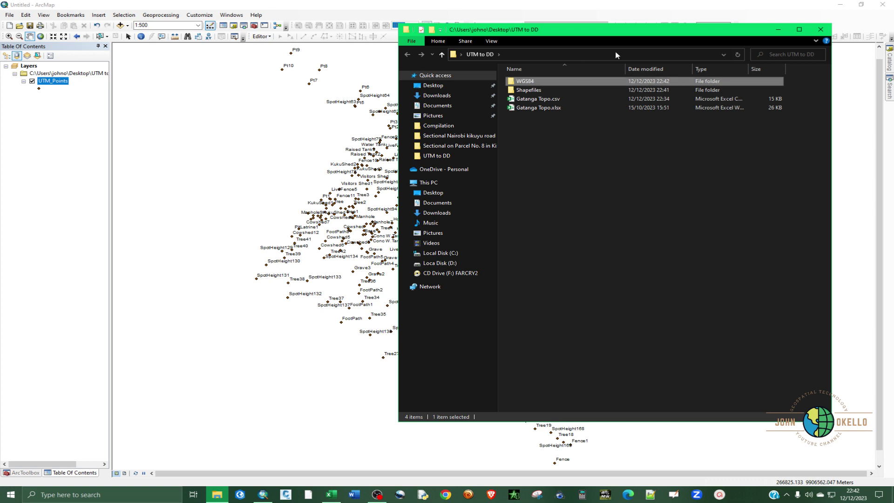
# - Create a subfolder named WGS84 Shapefile inside the WGS84 folder and return to ArcMap
pyautogui.doubleClick(574, 84)
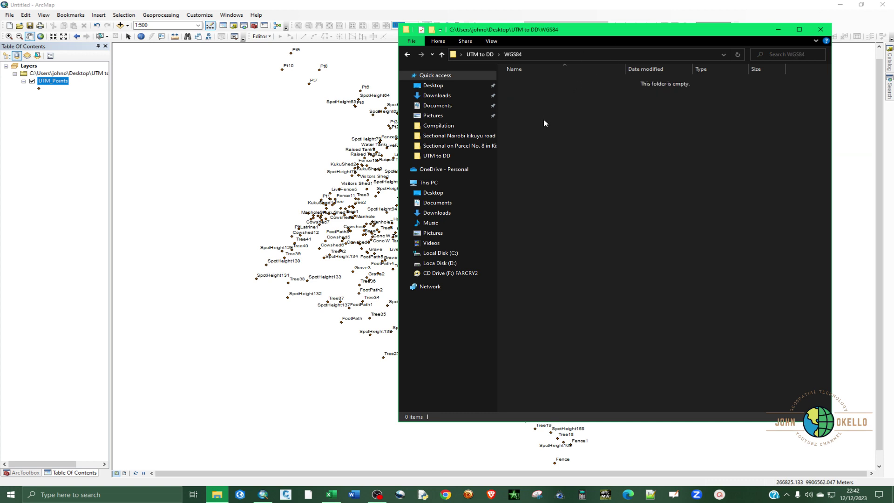
pyautogui.rightClick(546, 118)
pyautogui.moveTo(579, 216)
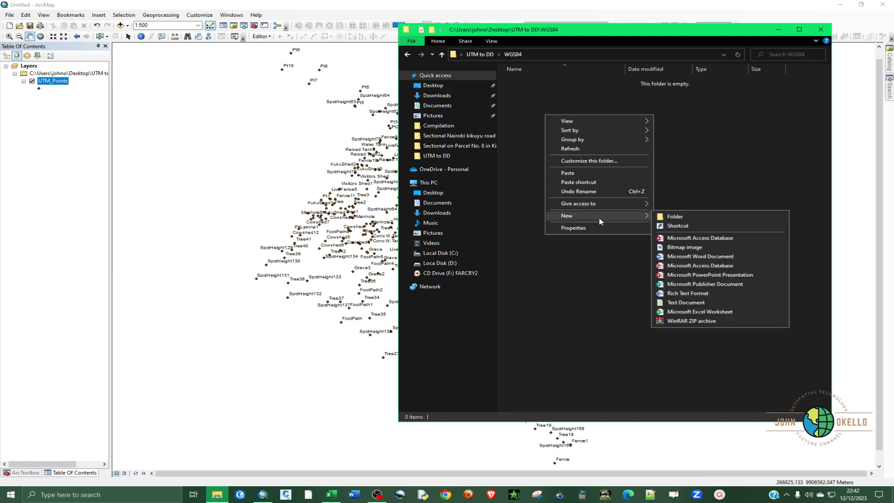
pyautogui.click(675, 217)
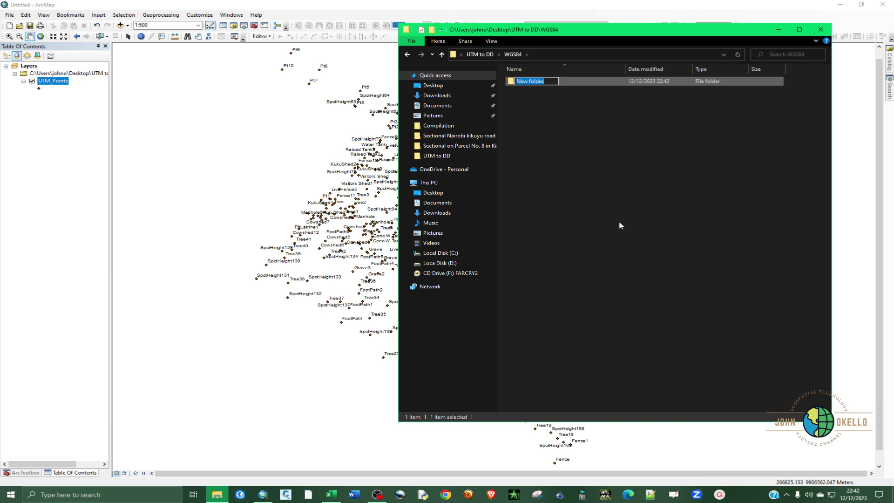
pyautogui.write('S')
pyautogui.write('WGS')
pyautogui.write('84 Shape')
pyautogui.write('file')
pyautogui.press('Return')
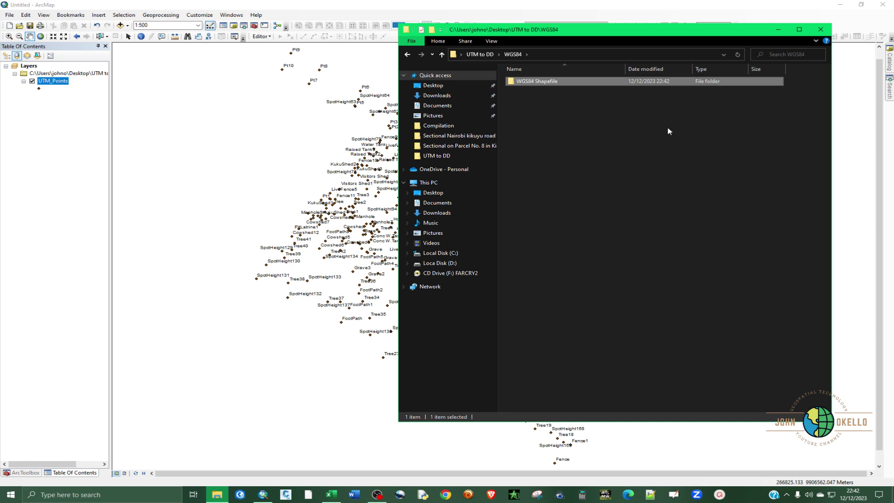
pyautogui.click(778, 30)
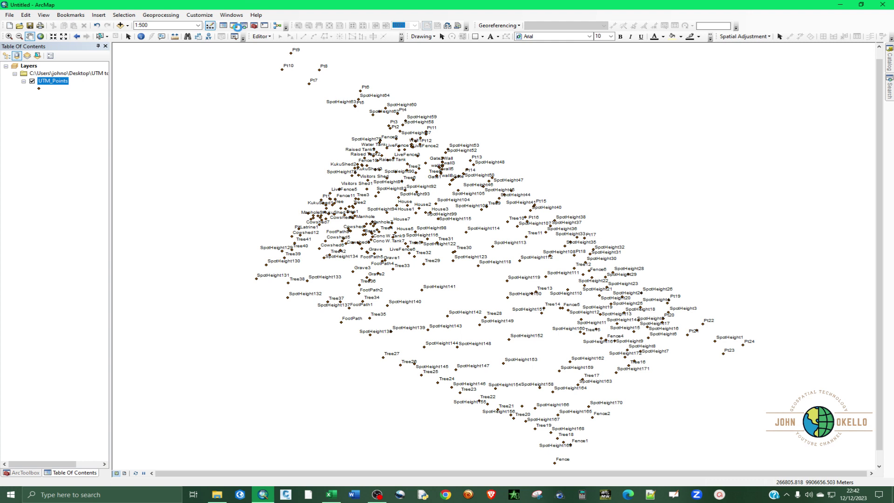
# - Start the Project tool from Projections and Transformations in ArcToolbox and set UTM_Points as its input dataset
pyautogui.click(254, 25)
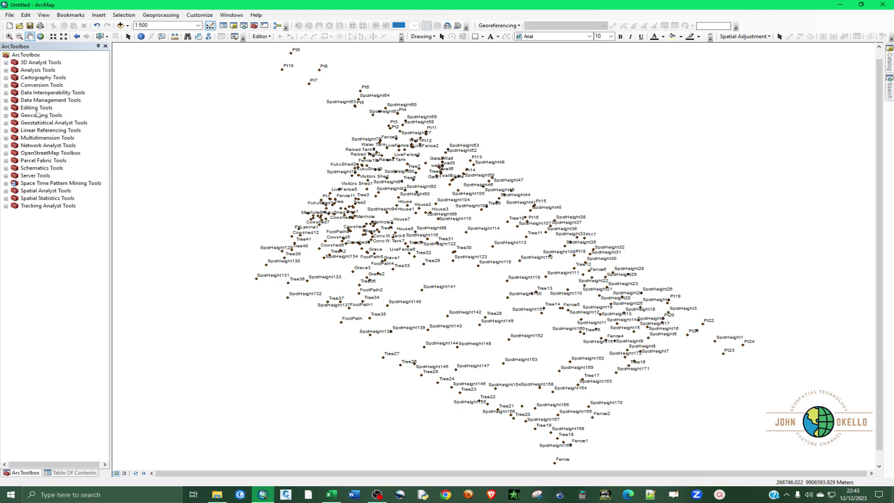
pyautogui.click(6, 100)
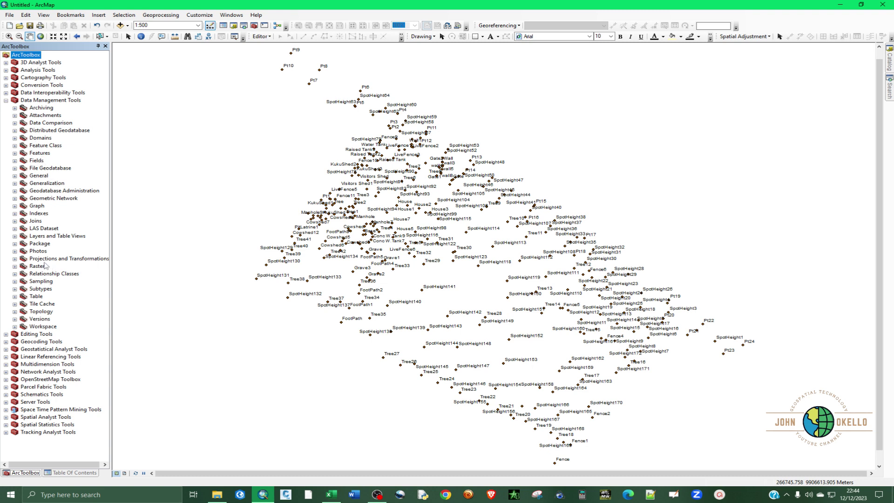
pyautogui.click(15, 259)
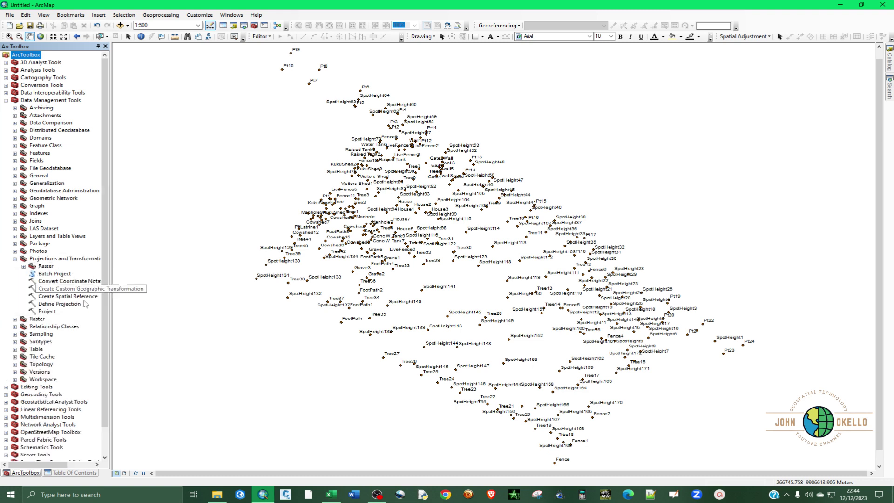
pyautogui.click(46, 312)
pyautogui.doubleClick(46, 311)
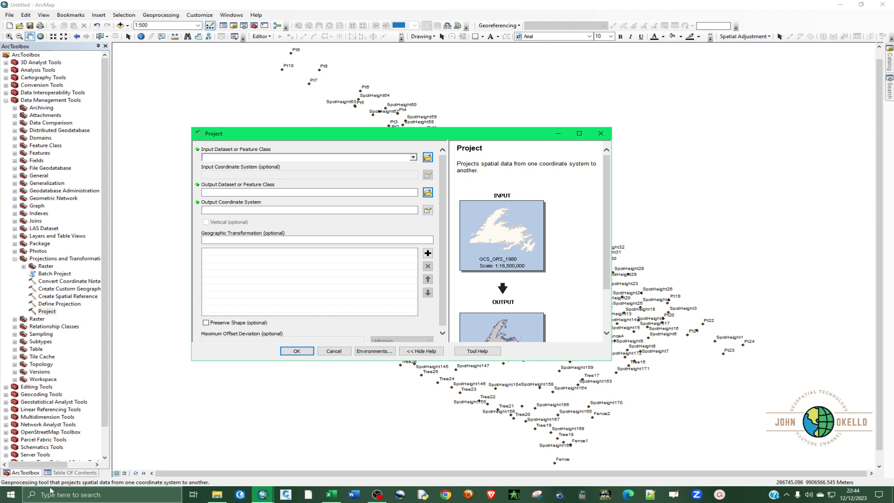
pyautogui.click(66, 474)
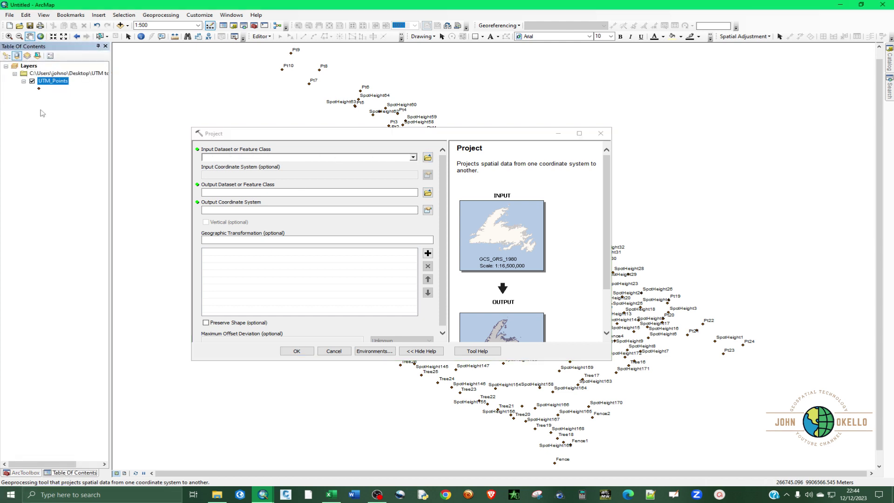
pyautogui.click(413, 158)
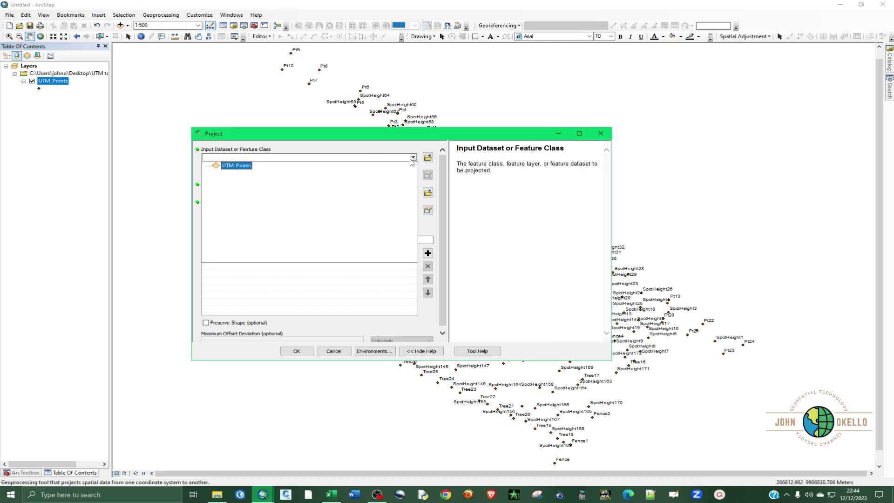
pyautogui.click(241, 167)
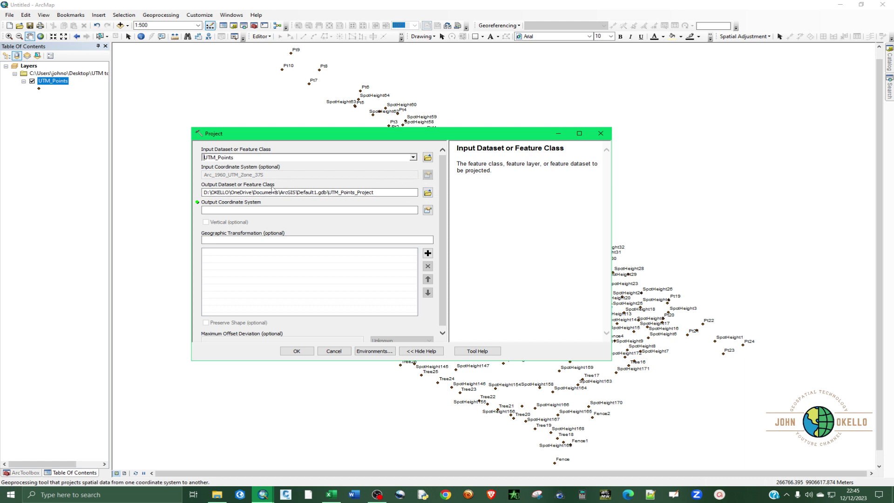
# - Set the Project tool's output to WGS84_Points in the Desktop folder UTM to DD\WGS84\WGS84 Shapefile
pyautogui.click(427, 192)
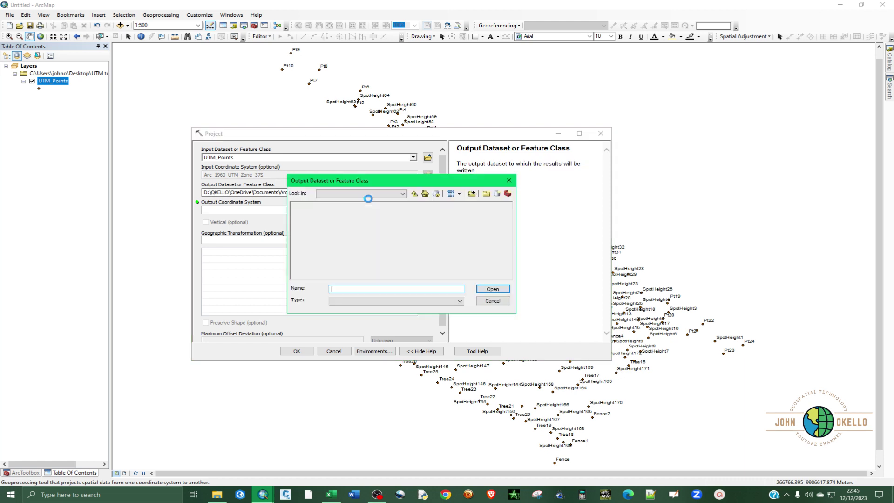
pyautogui.click(404, 194)
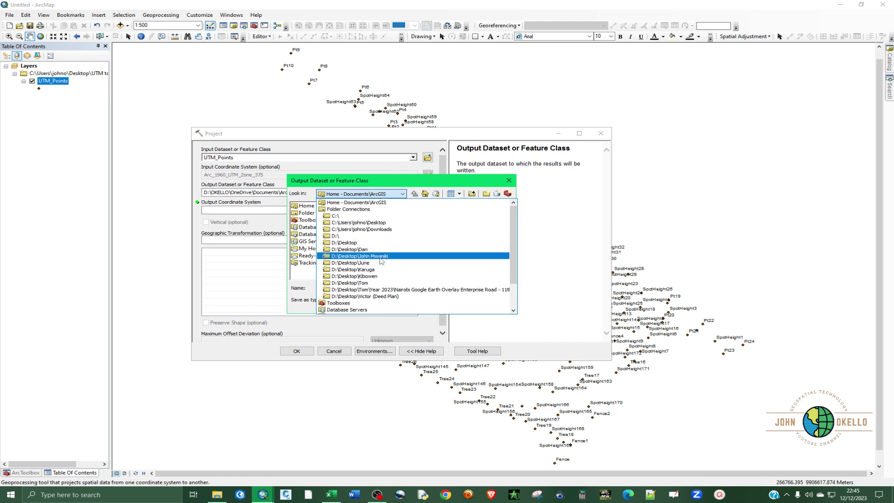
pyautogui.click(379, 229)
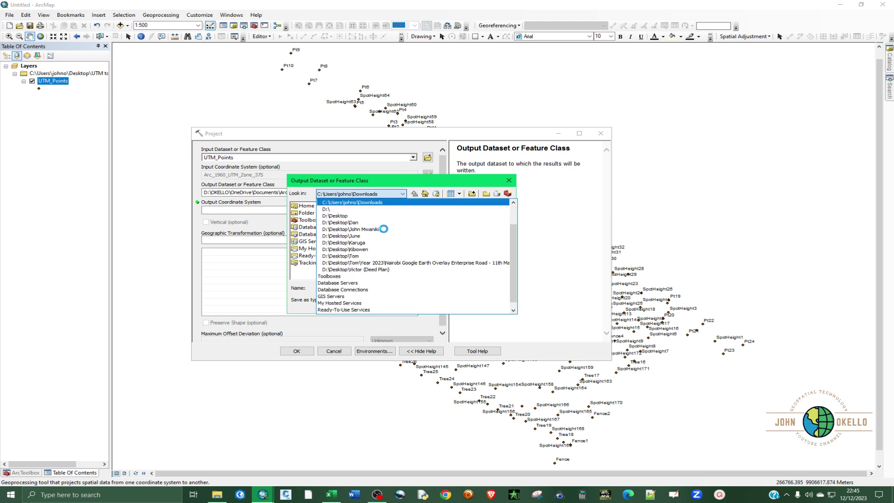
pyautogui.click(403, 194)
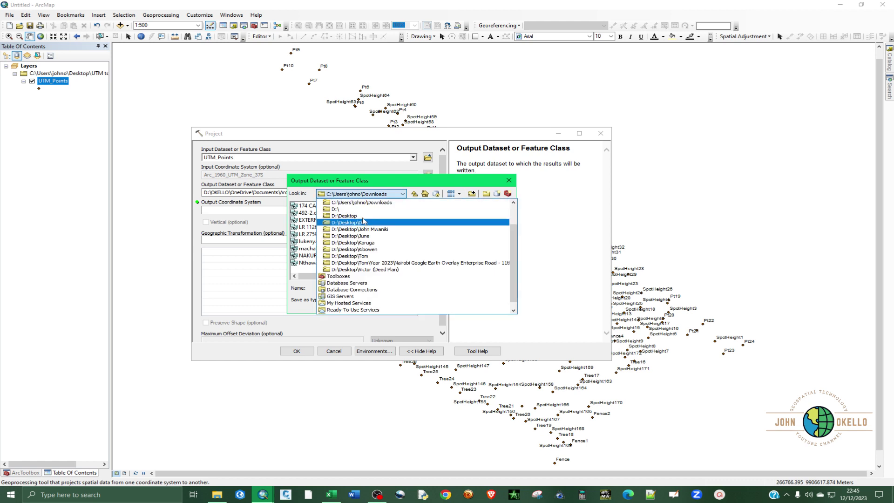
pyautogui.scroll(1, 361, 218)
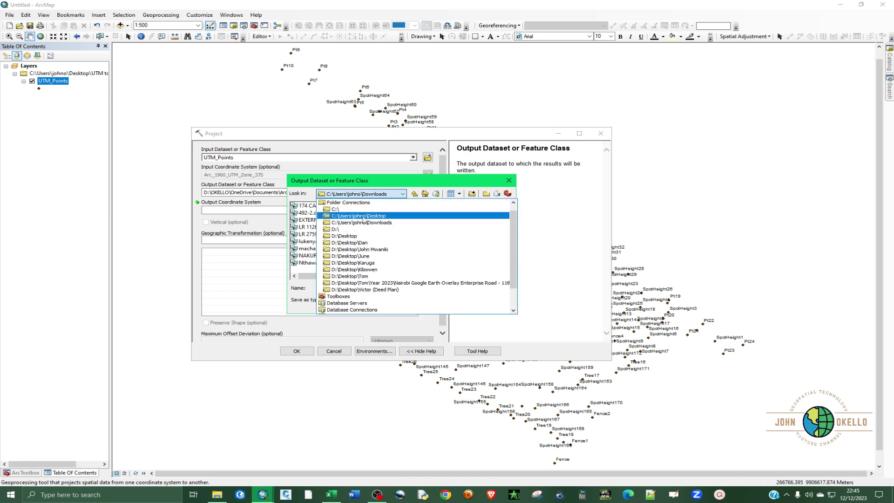
pyautogui.click(365, 216)
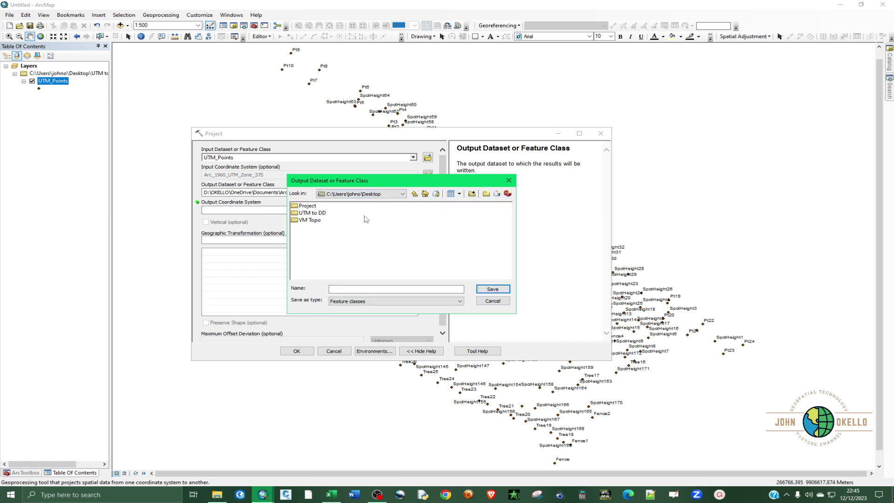
pyautogui.doubleClick(320, 214)
pyautogui.doubleClick(308, 212)
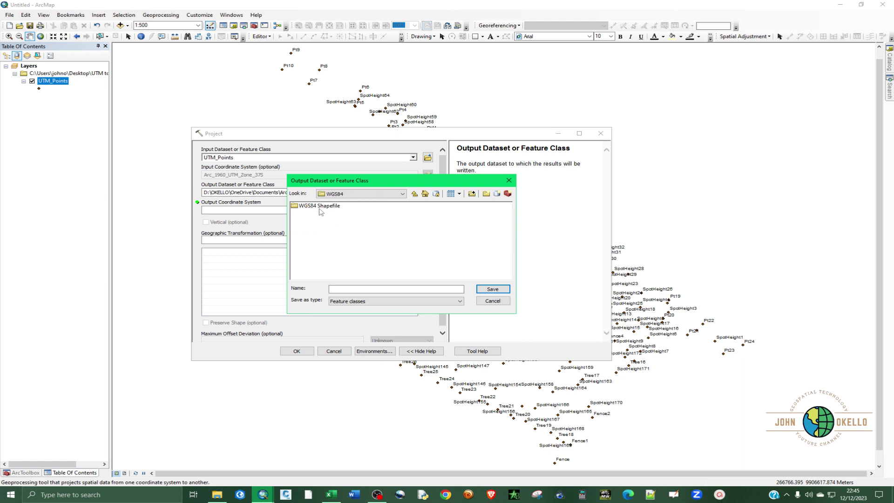
pyautogui.doubleClick(324, 208)
pyautogui.click(339, 288)
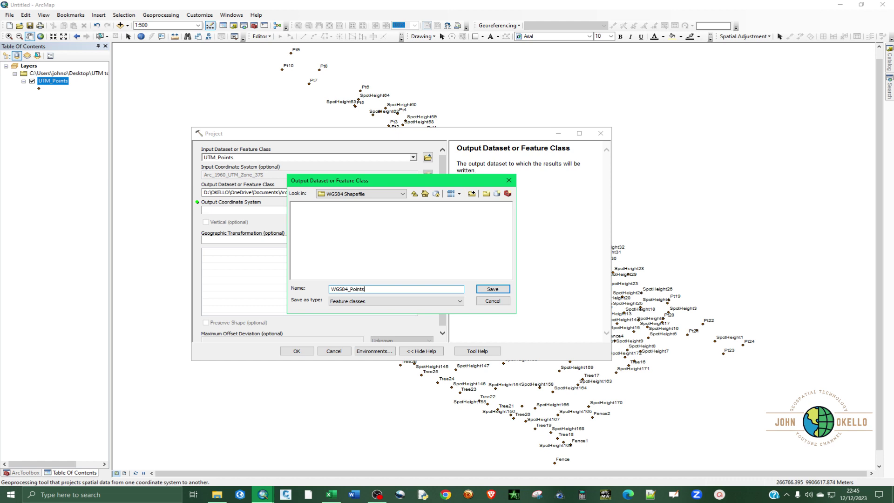
pyautogui.click(487, 289)
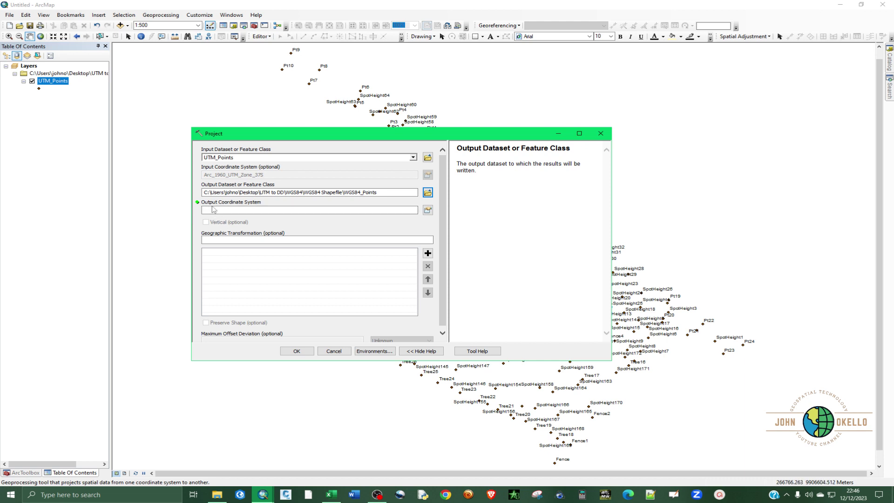
# - Set the Project tool's output coordinate system to WGS 1984 from Favorites and run the projection
pyautogui.click(428, 210)
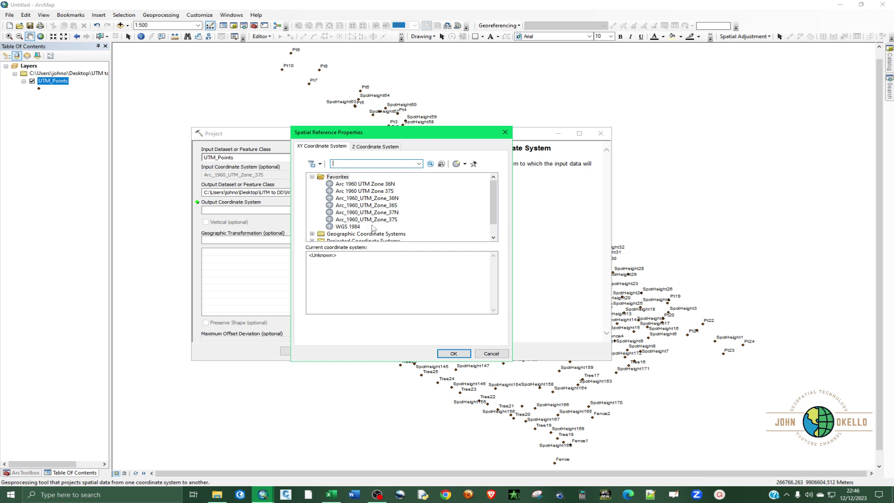
pyautogui.click(357, 227)
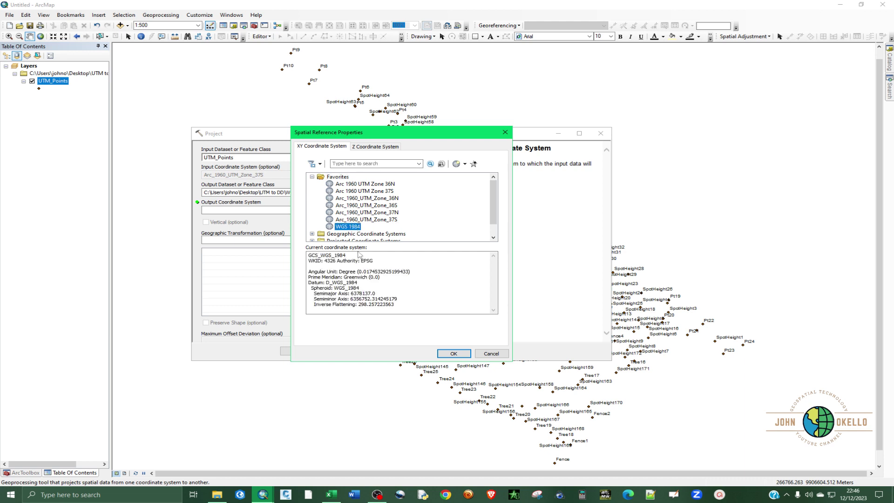
pyautogui.click(453, 354)
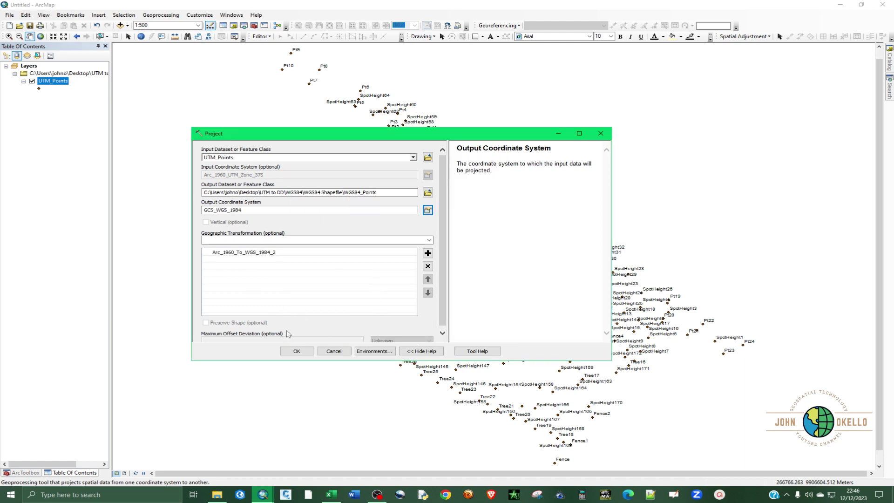
pyautogui.click(296, 355)
pyautogui.click(296, 352)
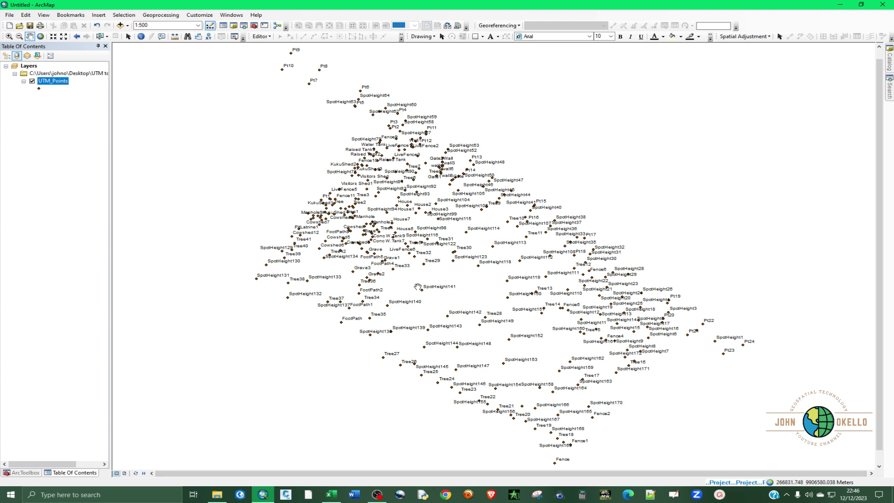
# - Launch another ArcMap 10.8 window while keeping the current map open
pyautogui.click(263, 494)
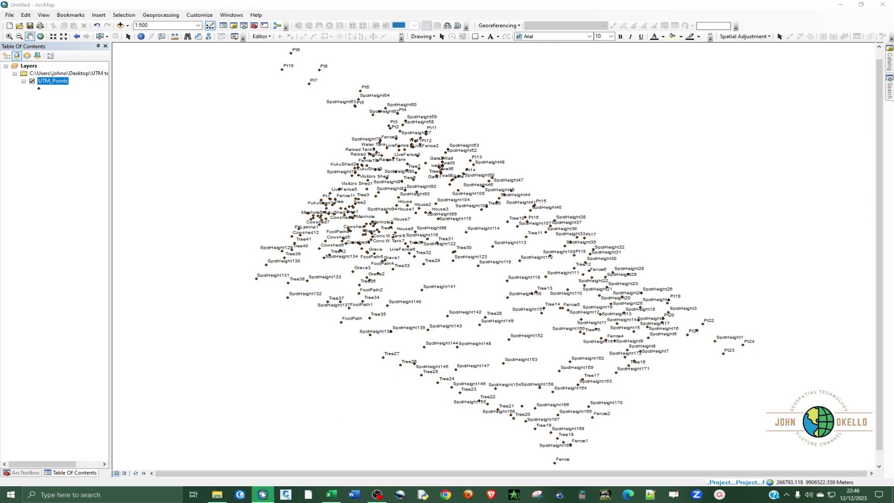
pyautogui.rightClick(264, 493)
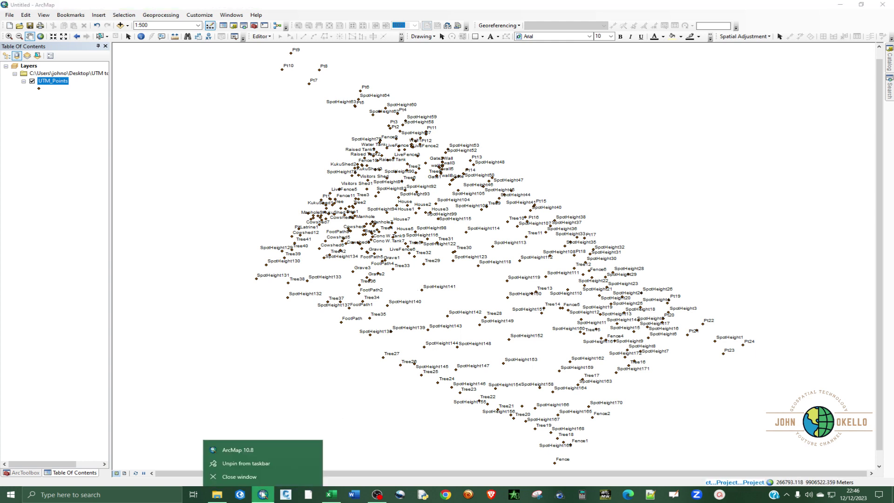
pyautogui.click(255, 448)
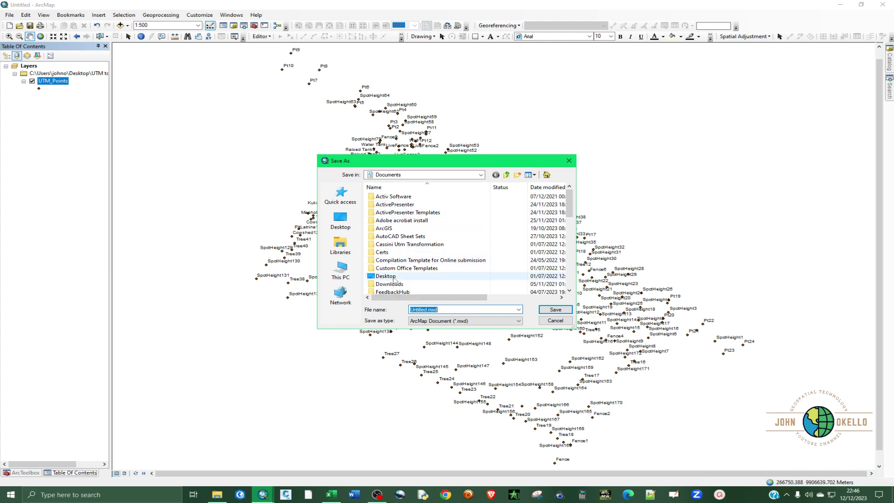
# - Save the UTM_Points map document as UTM in the Desktop folder UTM to DD and close its window
pyautogui.click(340, 220)
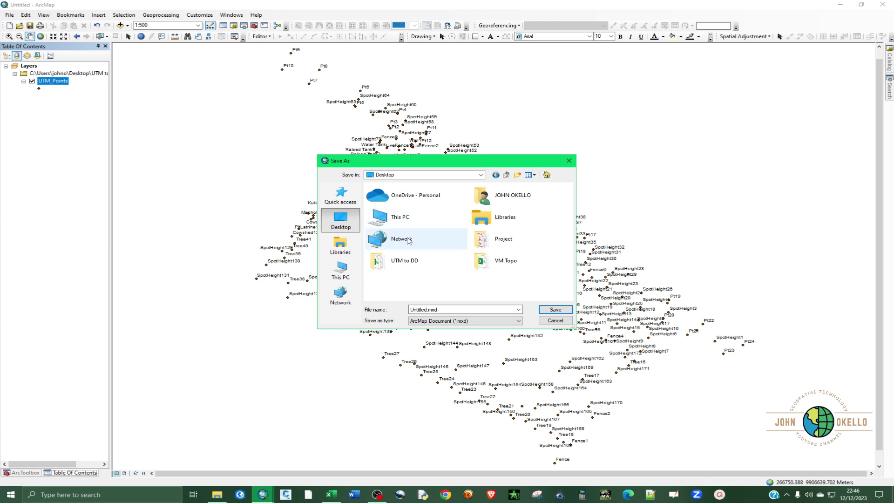
pyautogui.doubleClick(399, 258)
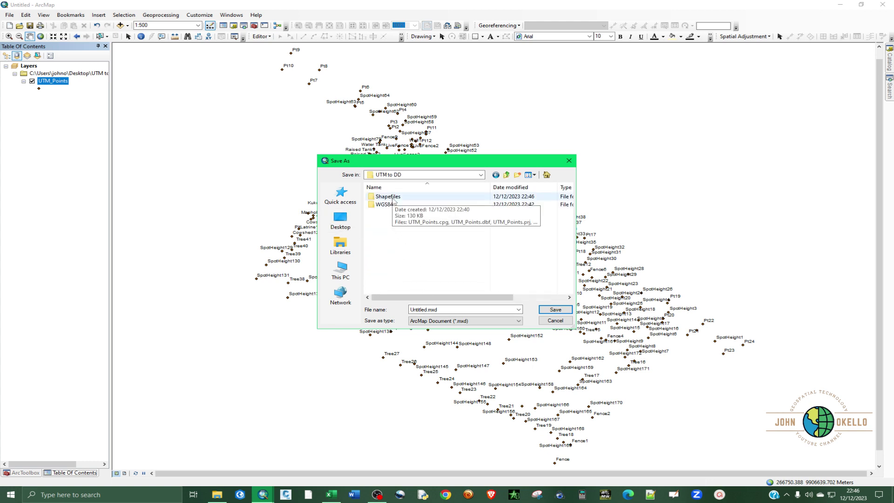
pyautogui.doubleClick(440, 310)
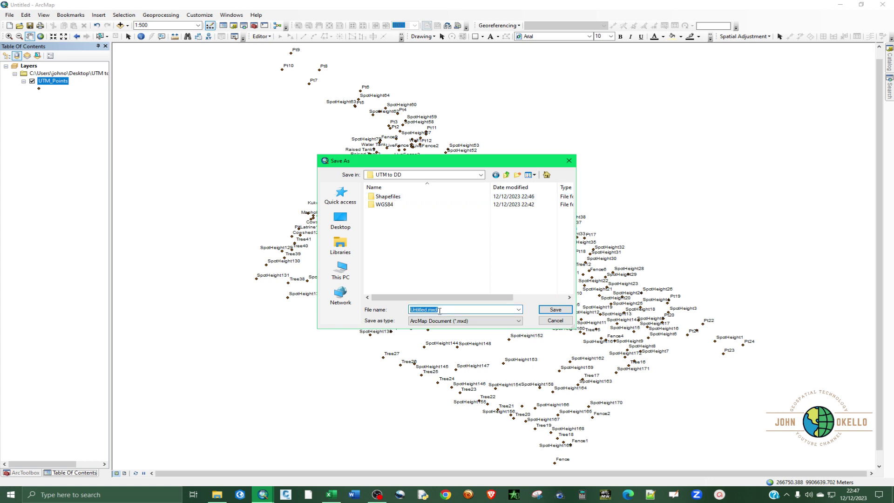
pyautogui.write('UTM')
pyautogui.click(555, 309)
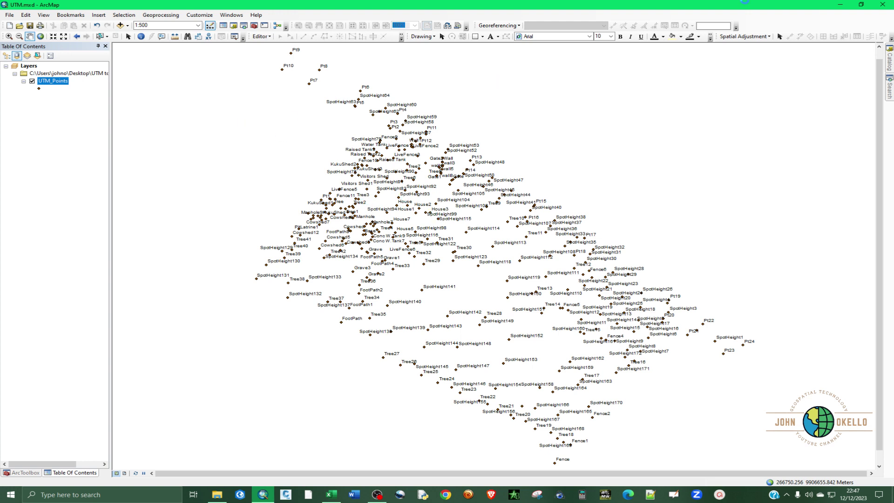
pyautogui.click(881, 7)
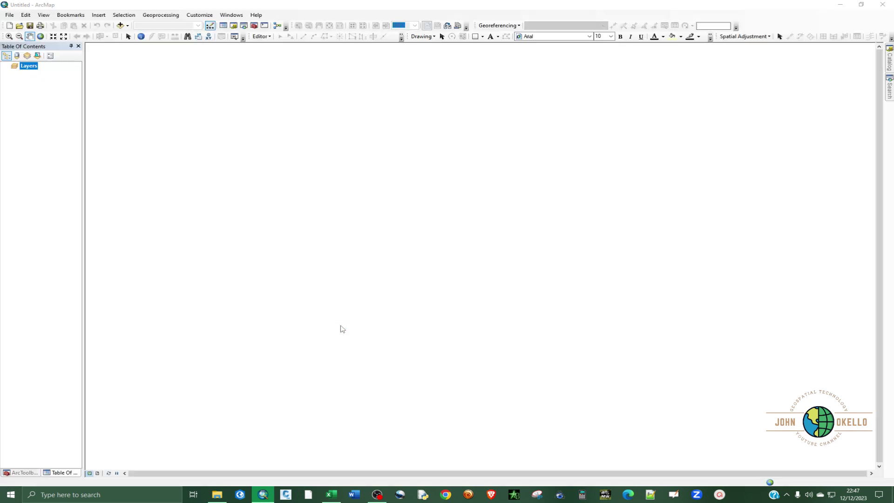
# - Add WGS84_Points.shp from the WGS84\WGS84 Shapefile folder to the blank map
pyautogui.click(582, 130)
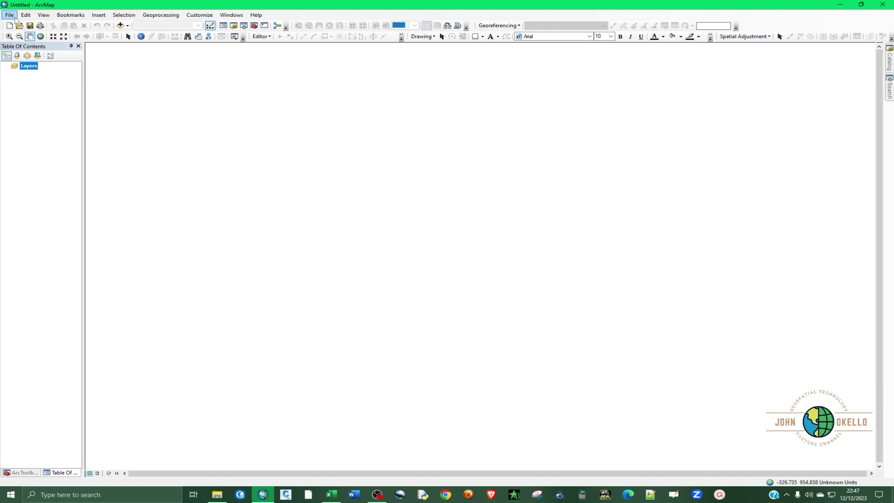
pyautogui.click(120, 25)
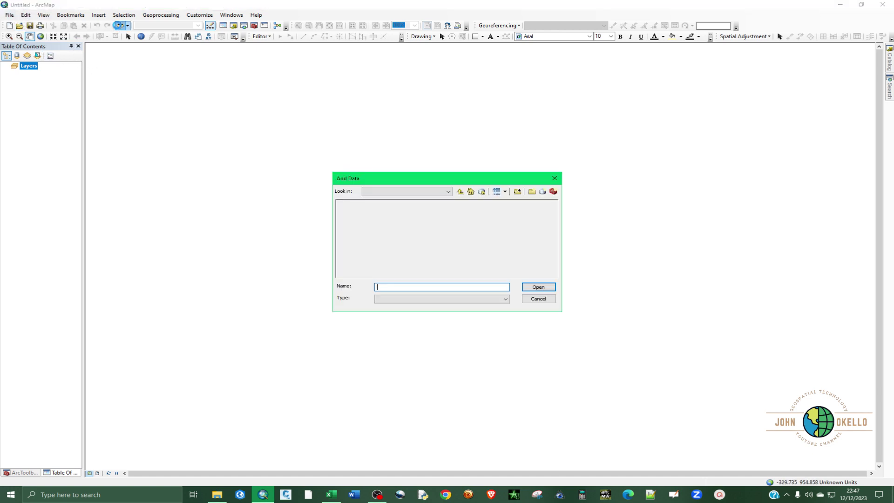
pyautogui.click(357, 211)
pyautogui.doubleClick(361, 212)
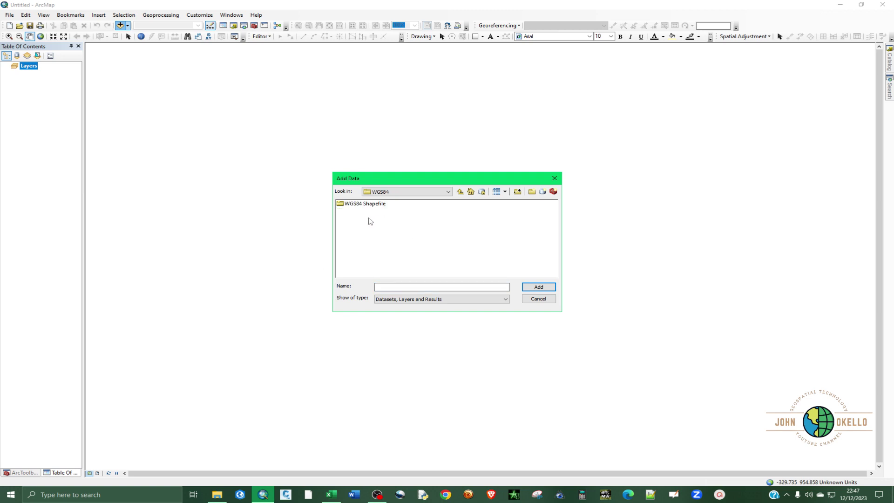
pyautogui.doubleClick(368, 205)
pyautogui.click(368, 205)
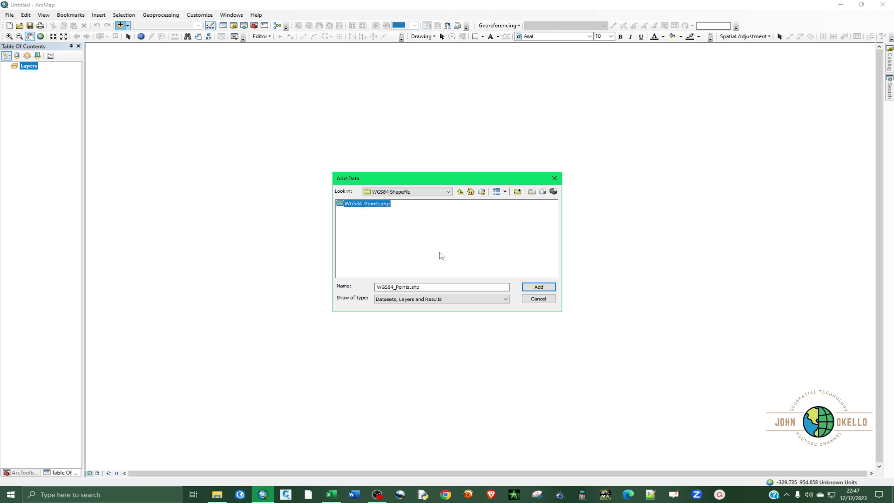
pyautogui.click(538, 288)
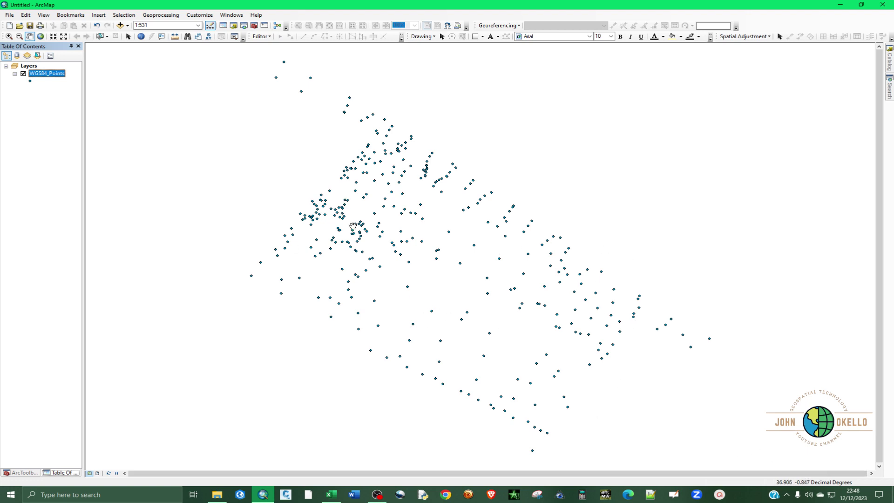
# - Check which coordinate fields the WGS84_Points attribute table contains, and close the table
pyautogui.rightClick(32, 76)
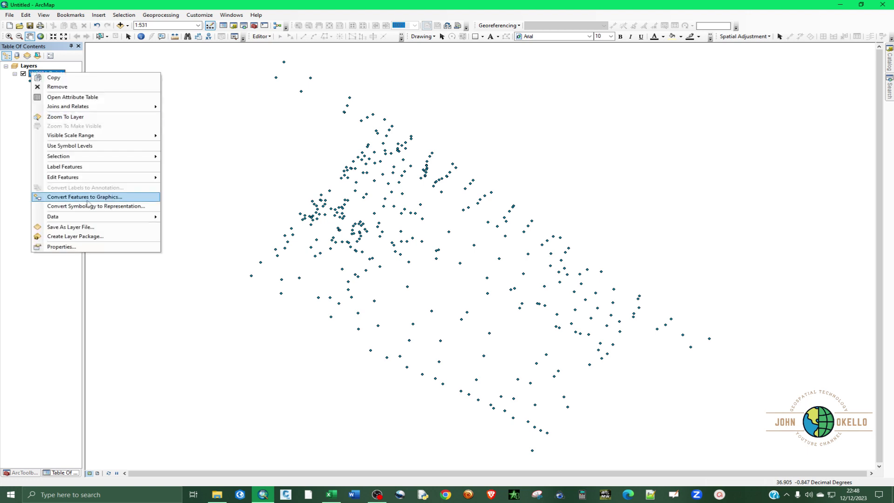
pyautogui.click(72, 97)
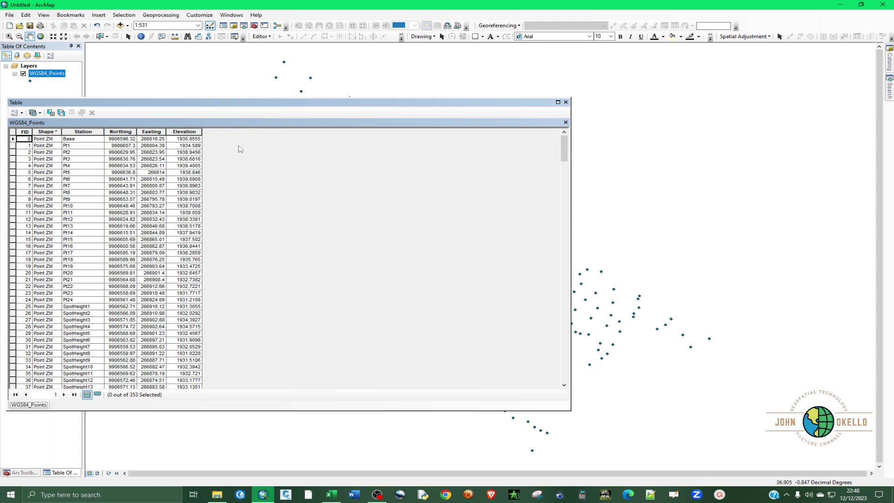
pyautogui.click(566, 102)
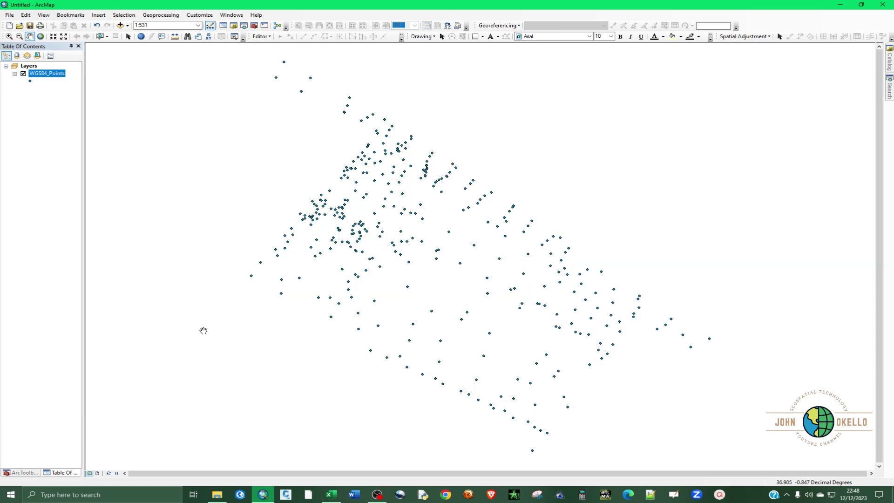
# - Run Add XY Coordinates from the Data Management Features toolset on WGS84_Points, and collapse the expanded toolsets
pyautogui.click(254, 25)
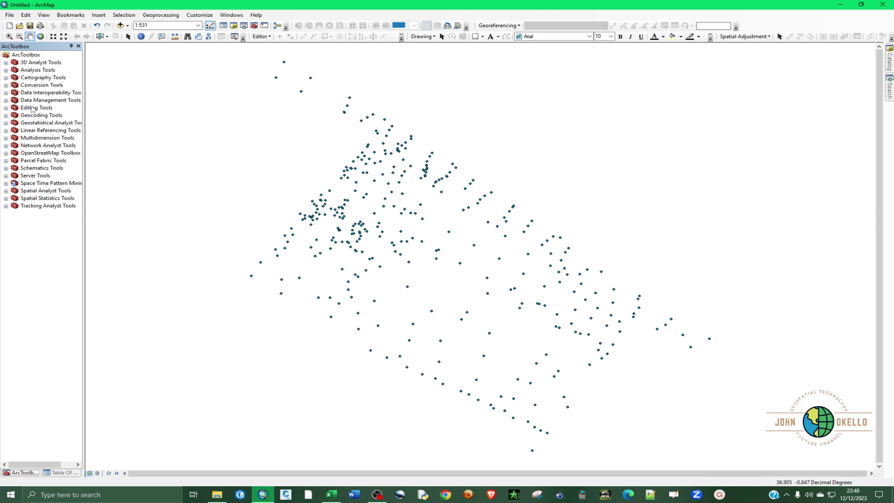
pyautogui.moveTo(83, 119); pyautogui.dragTo(135, 120)
pyautogui.click(6, 100)
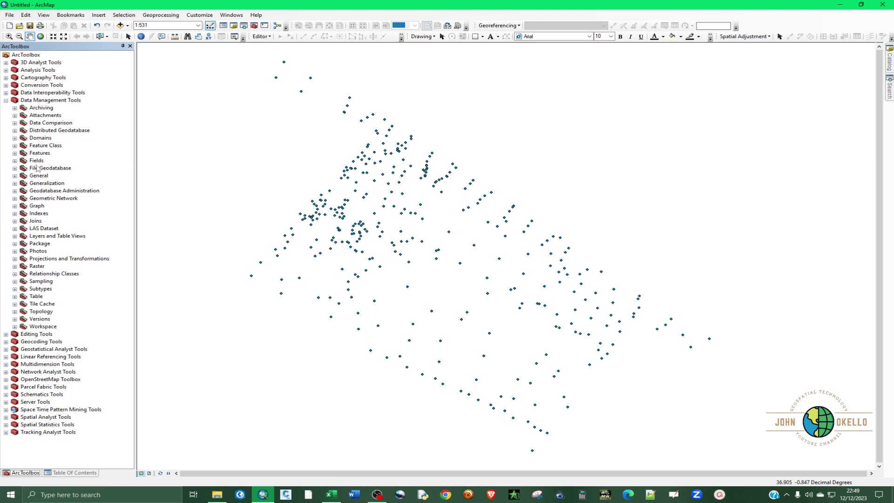
pyautogui.click(14, 153)
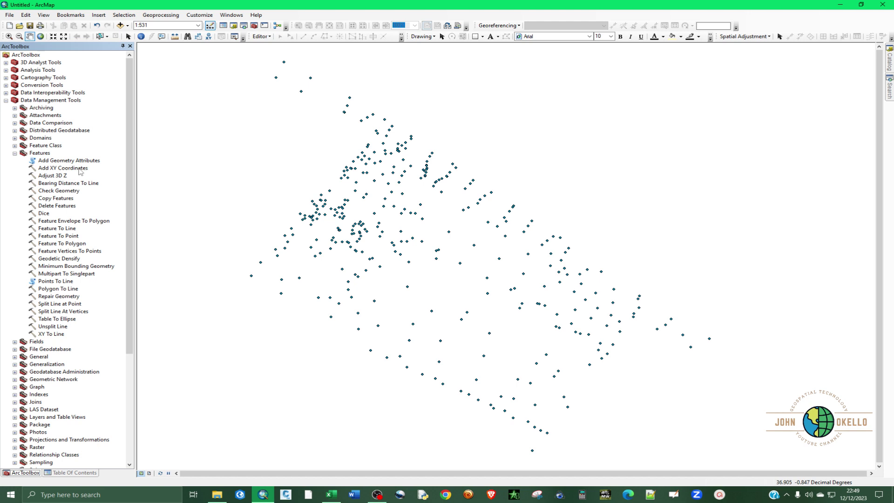
pyautogui.click(80, 170)
pyautogui.doubleClick(81, 169)
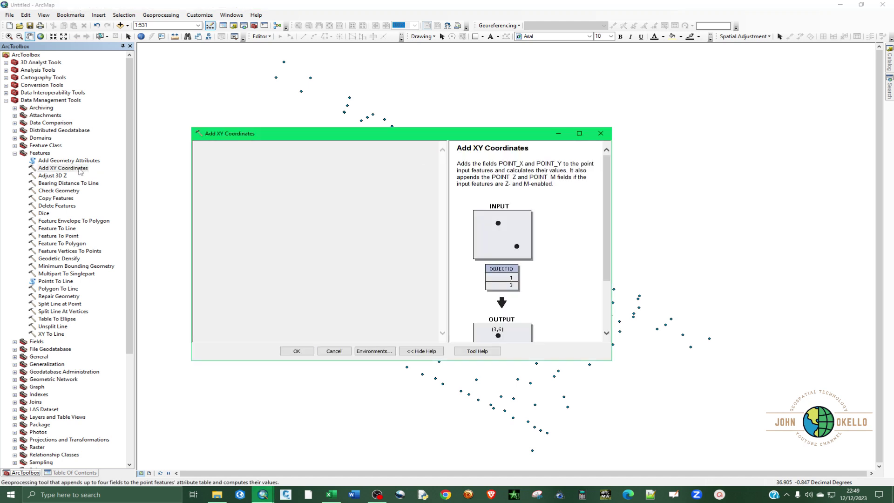
pyautogui.click(413, 158)
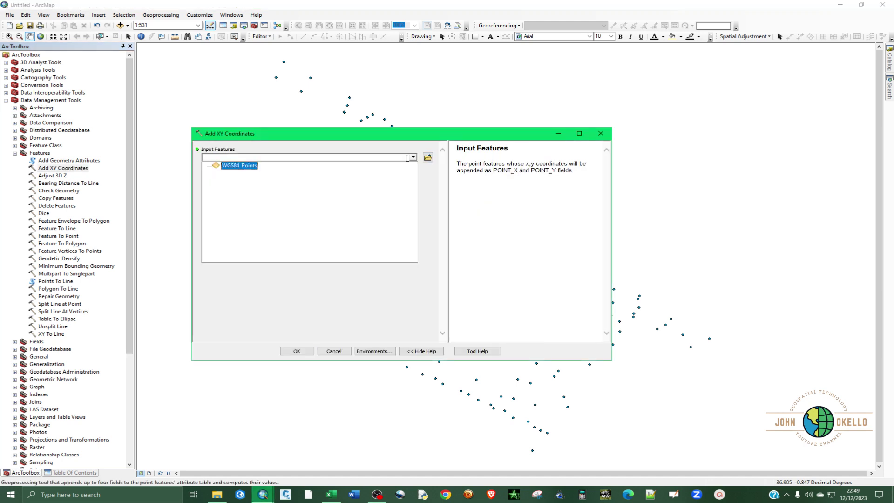
pyautogui.click(237, 166)
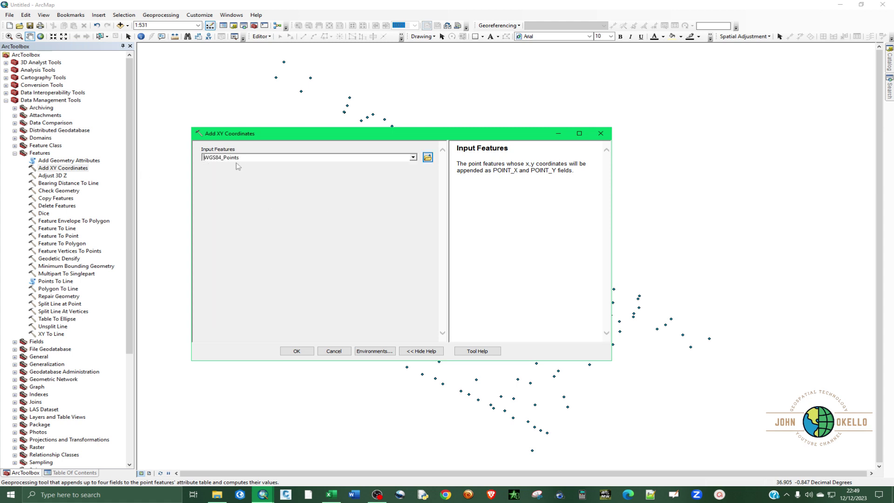
pyautogui.click(297, 352)
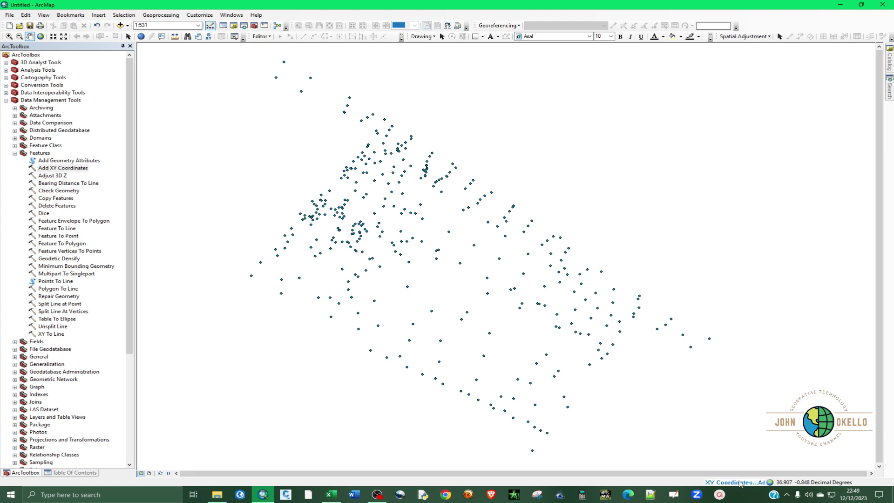
pyautogui.click(14, 154)
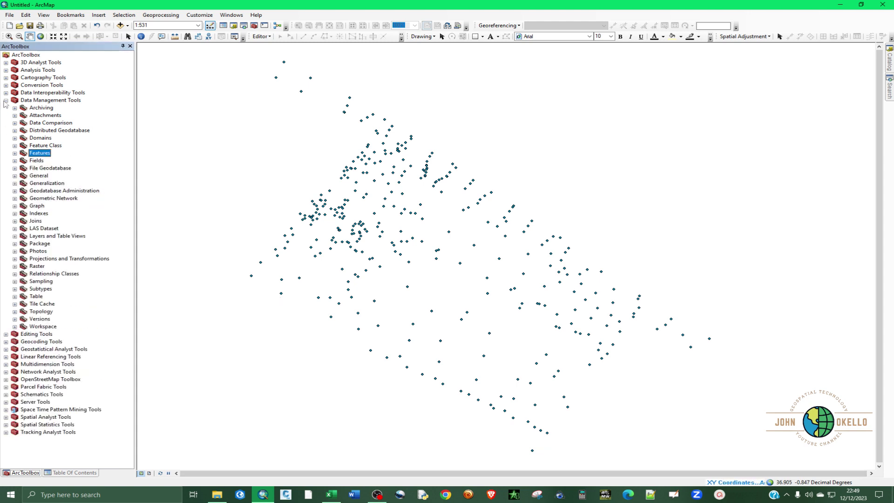
pyautogui.click(6, 100)
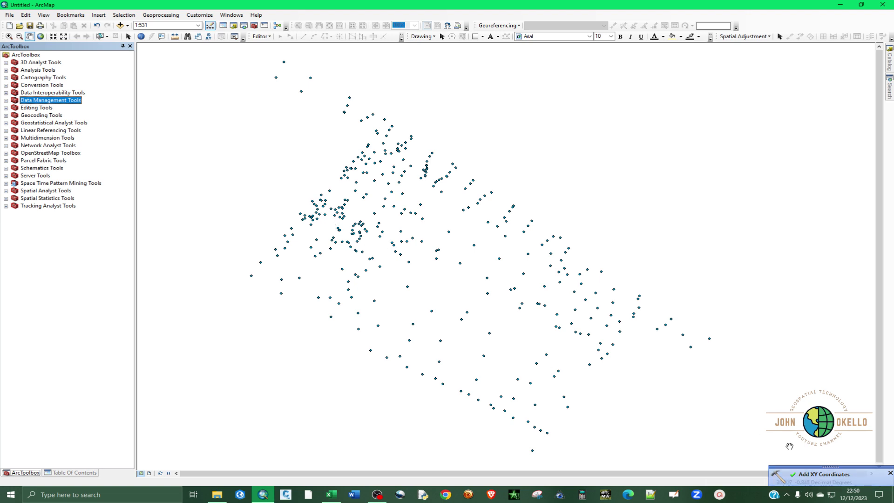
# - Review the added POINT_X and POINT_Y values in the WGS84_Points attribute table, and close the table
pyautogui.click(74, 473)
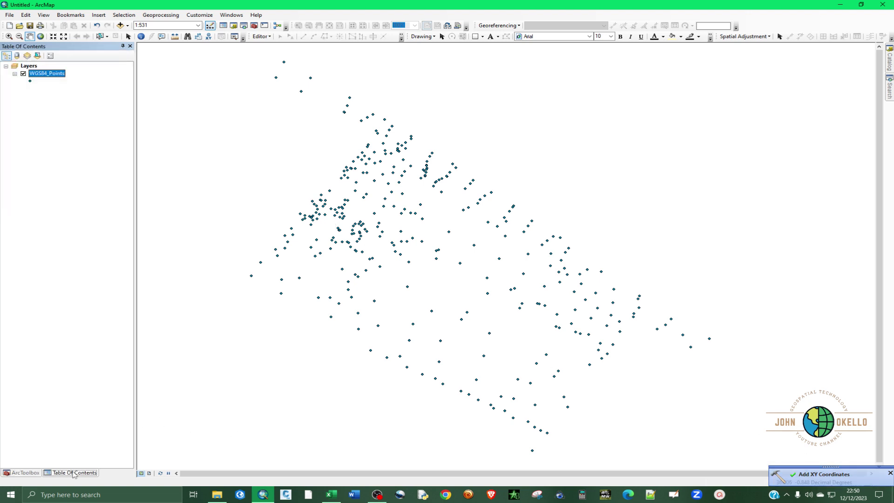
pyautogui.rightClick(41, 77)
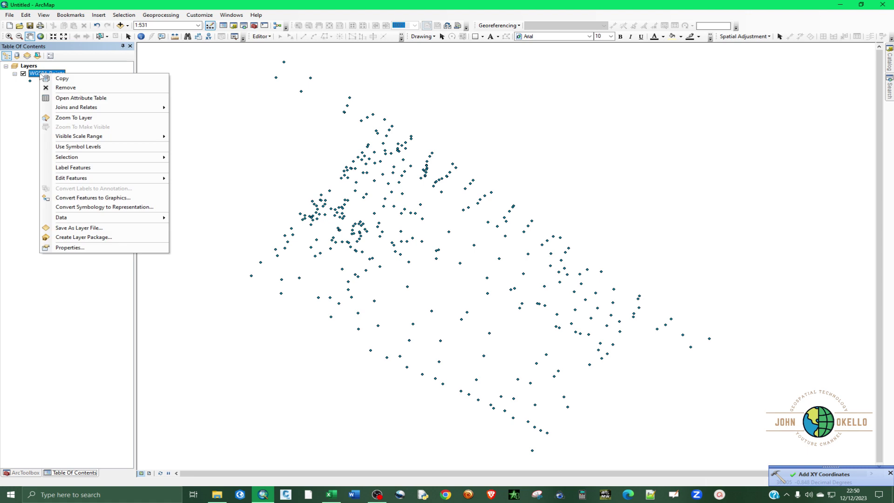
pyautogui.click(62, 99)
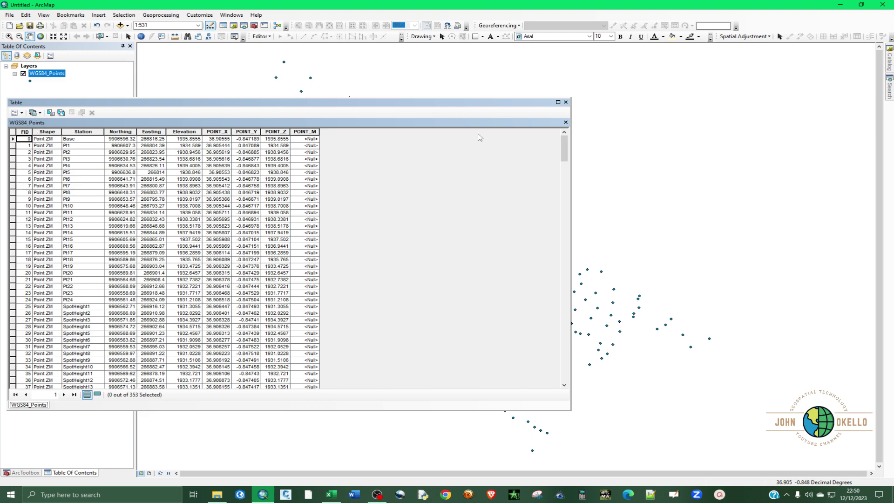
pyautogui.click(565, 102)
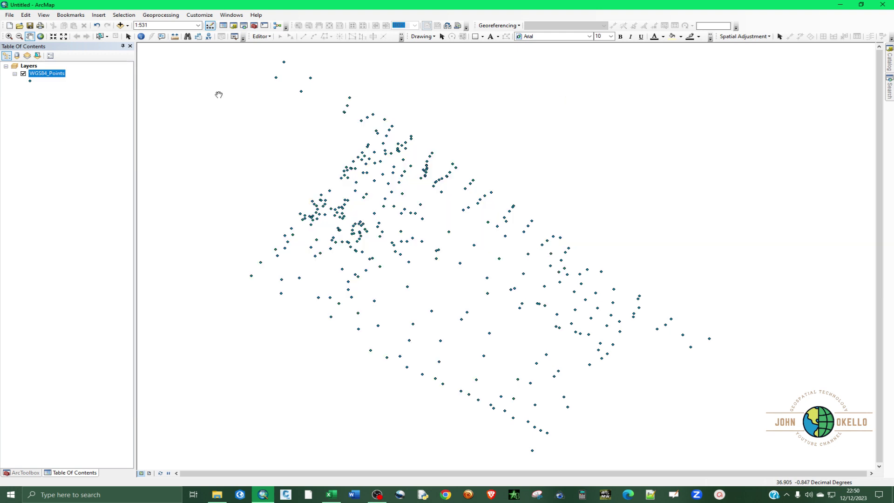
# - Start the Table To Excel conversion tool with WGS84_Points as the input table
pyautogui.click(21, 473)
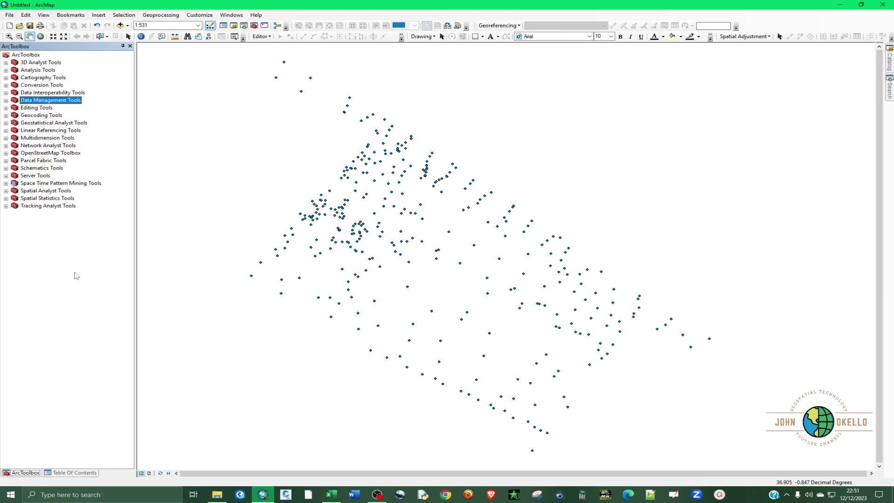
pyautogui.click(5, 85)
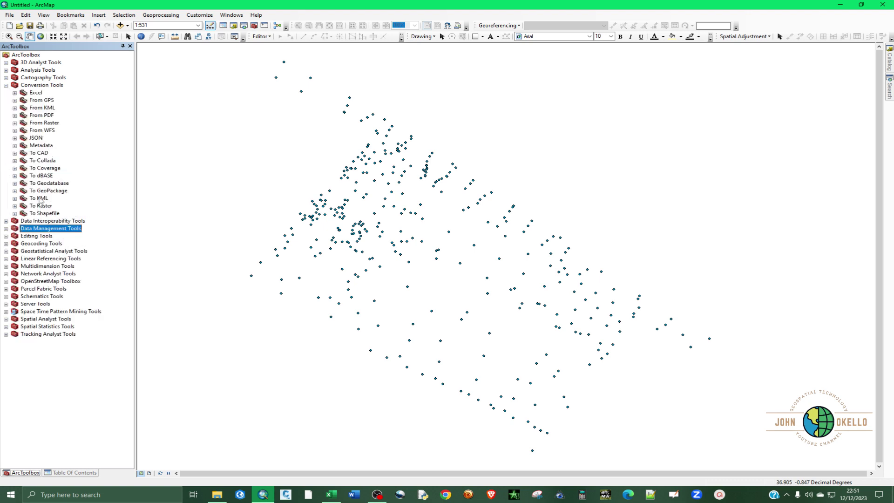
pyautogui.click(15, 92)
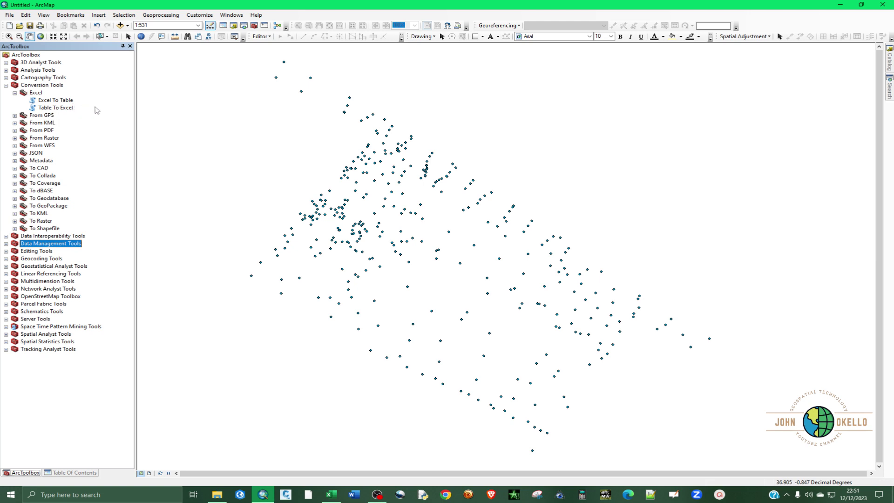
pyautogui.doubleClick(66, 108)
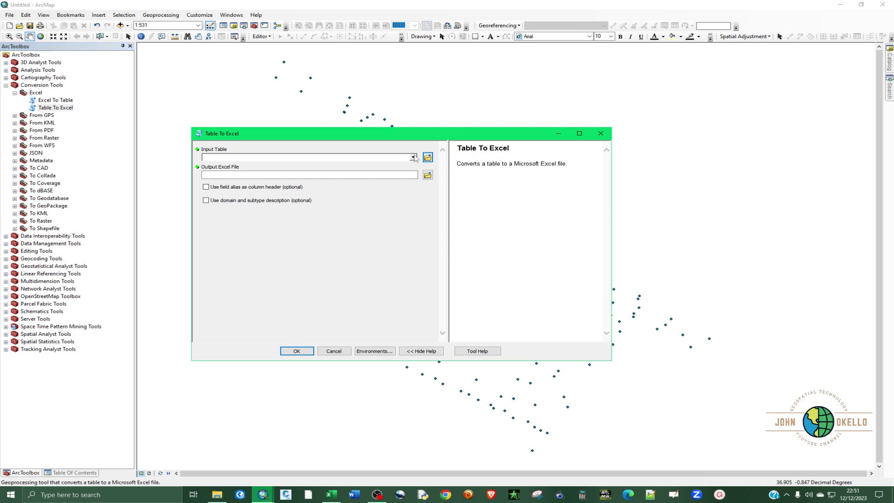
pyautogui.click(414, 157)
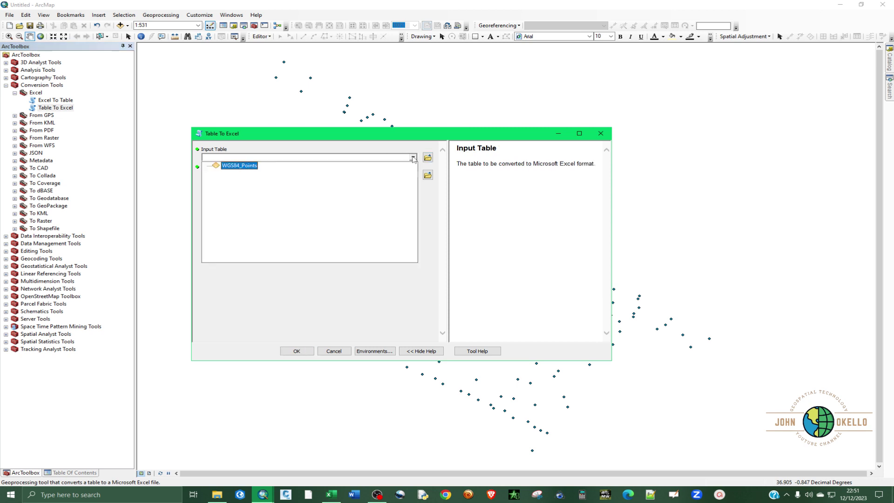
pyautogui.click(247, 166)
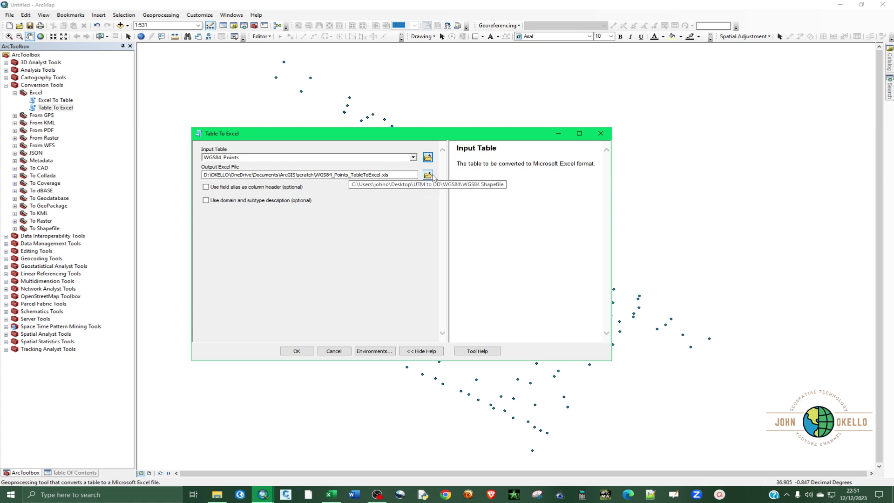
# - Set the output Excel file to Points in DD.xls in the UTM to DD\WGS84 folder, run the conversion, and collapse the expanded toolsets
pyautogui.click(431, 175)
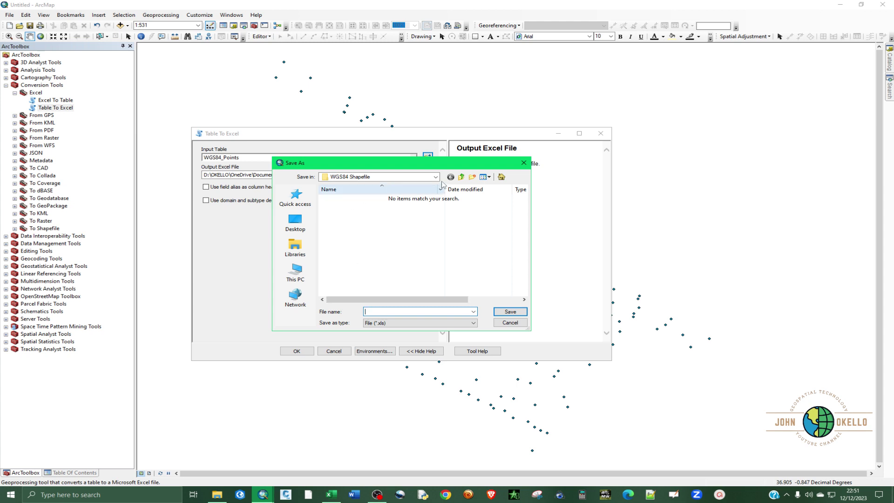
pyautogui.click(461, 177)
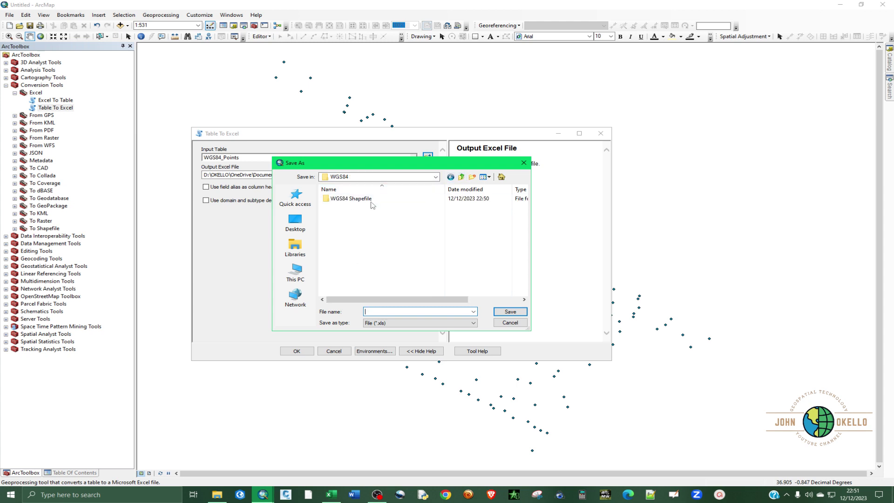
pyautogui.click(437, 177)
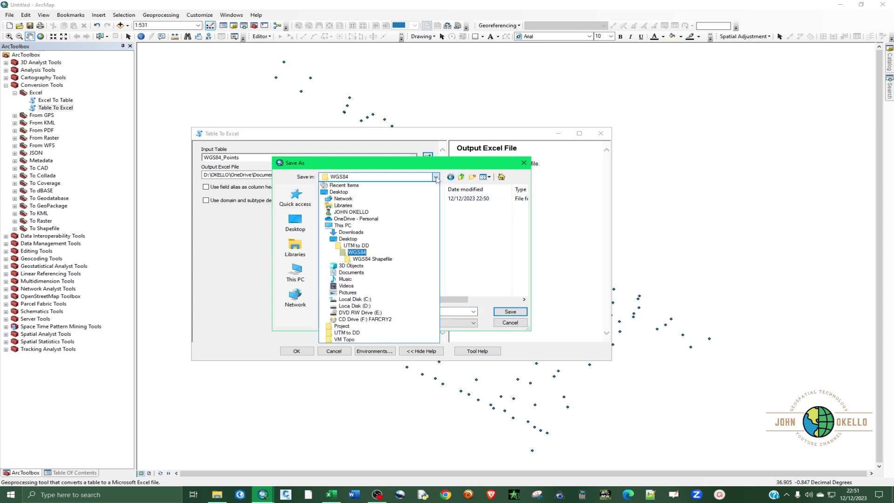
pyautogui.click(356, 246)
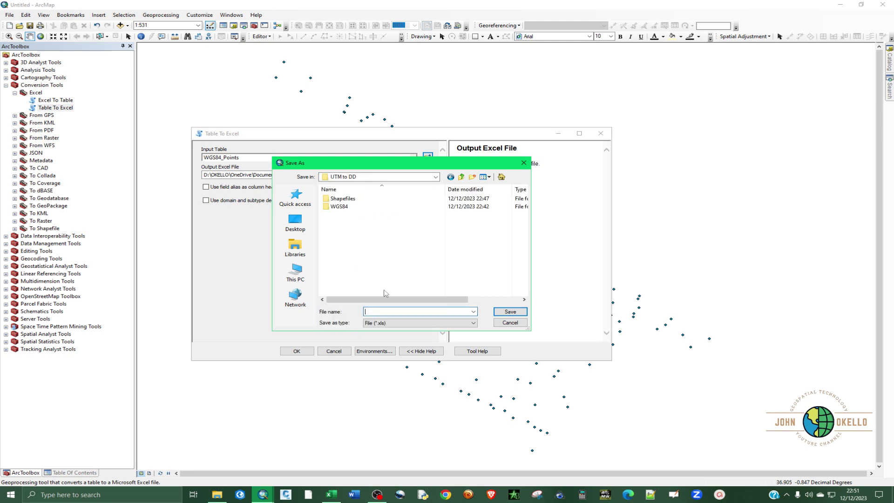
pyautogui.doubleClick(351, 207)
pyautogui.click(372, 311)
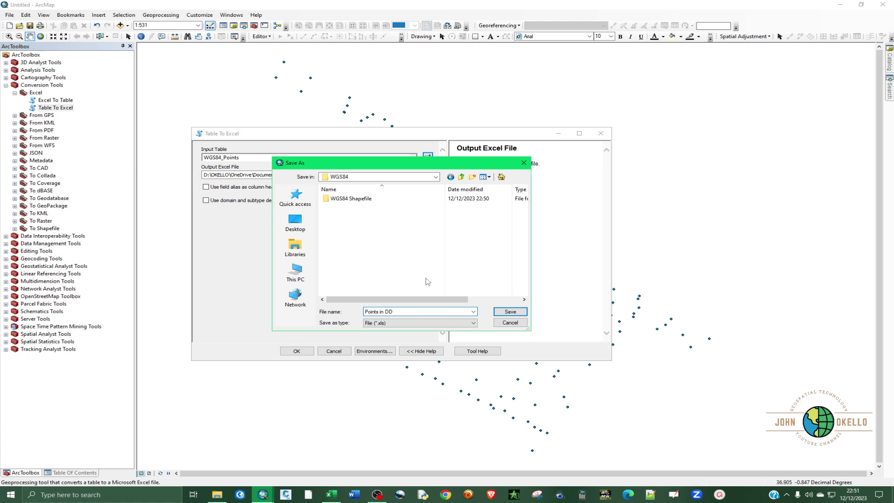
pyautogui.click(510, 311)
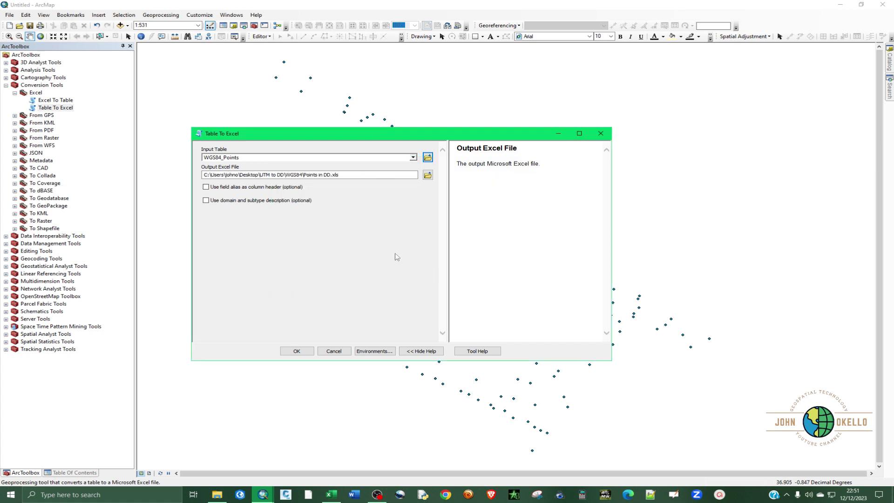
pyautogui.click(297, 352)
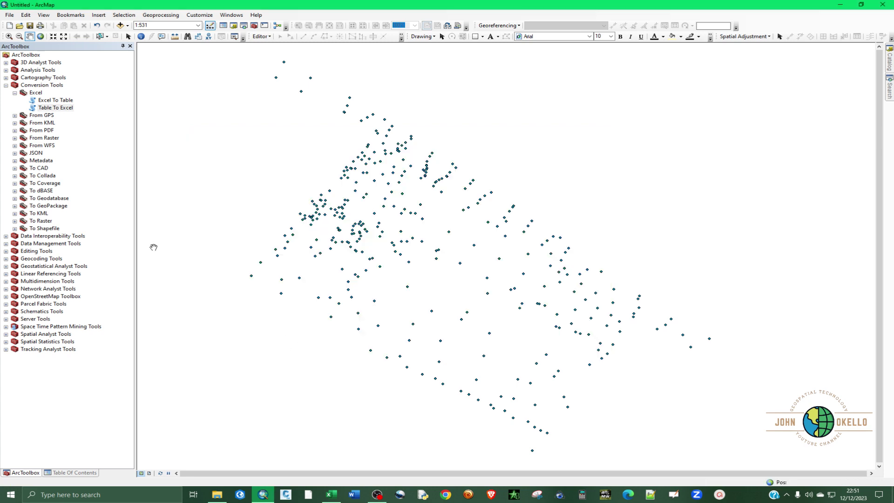
pyautogui.click(13, 92)
pyautogui.click(5, 85)
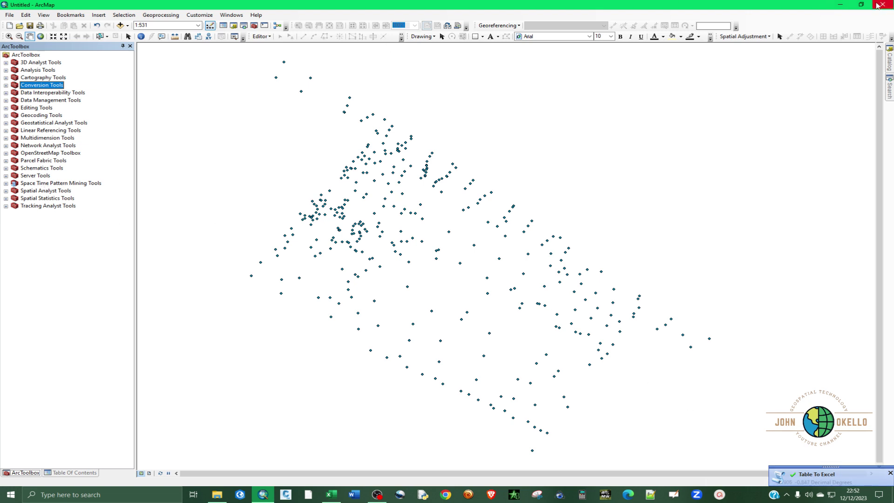
# - Save the map document as WGS84 COnversion.mxd in the WGS84 folder and close ArcMap
pyautogui.click(29, 26)
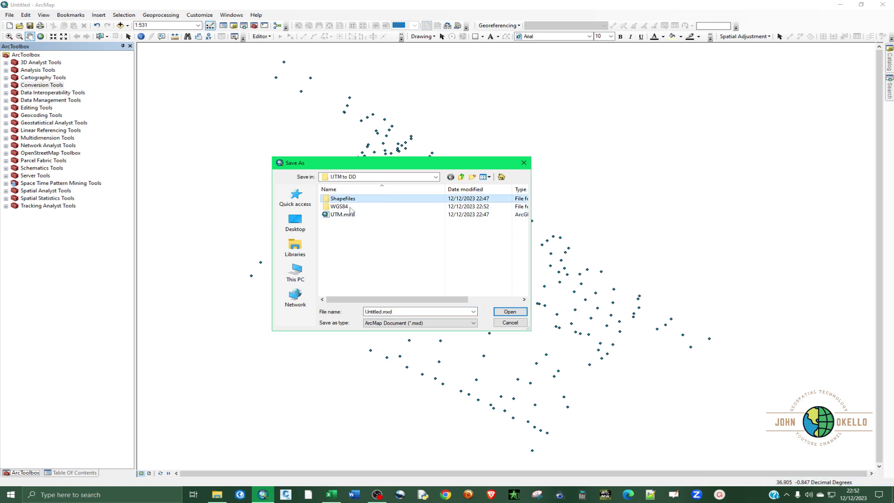
pyautogui.doubleClick(339, 207)
pyautogui.click(412, 312)
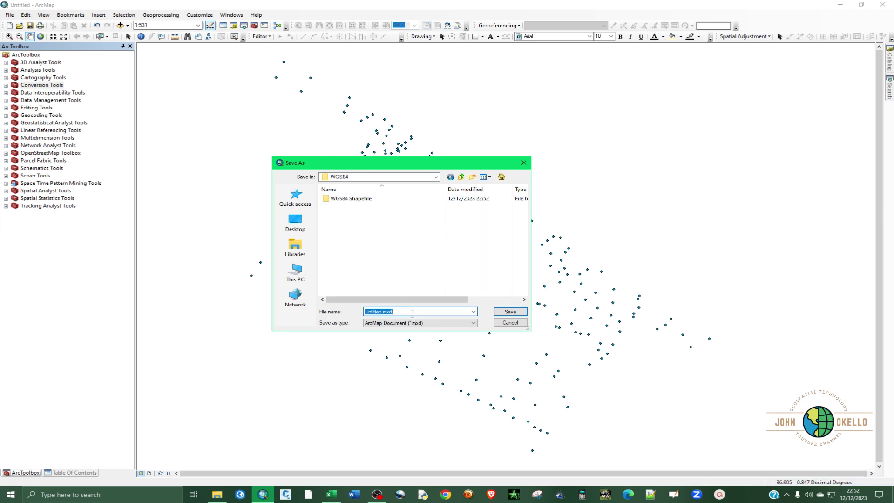
pyautogui.write('WGS')
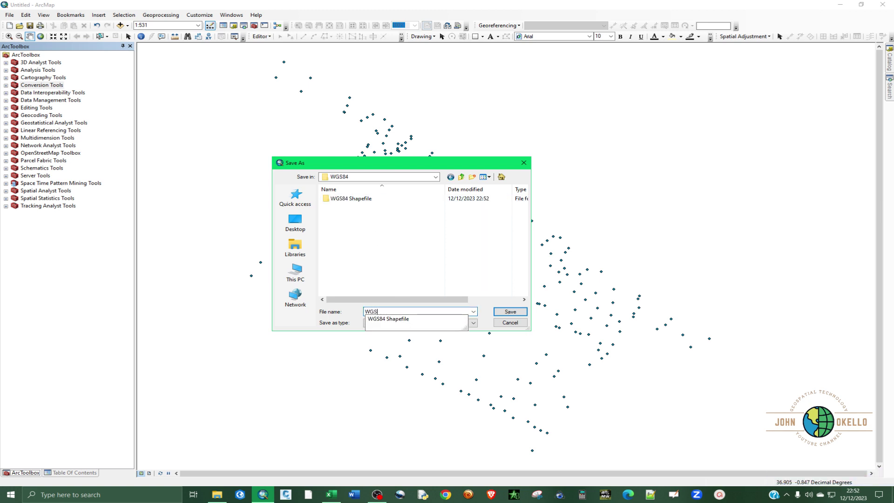
pyautogui.write('84 CO')
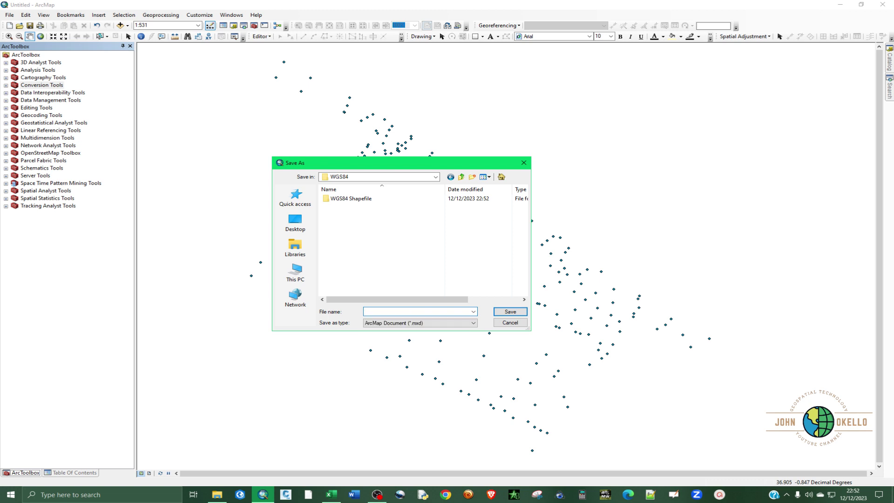
pyautogui.write('nversion.mxd')
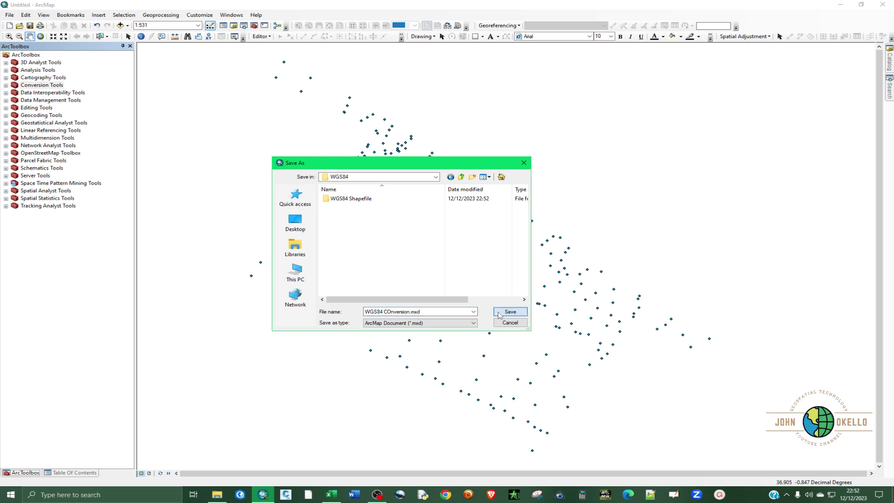
pyautogui.click(500, 312)
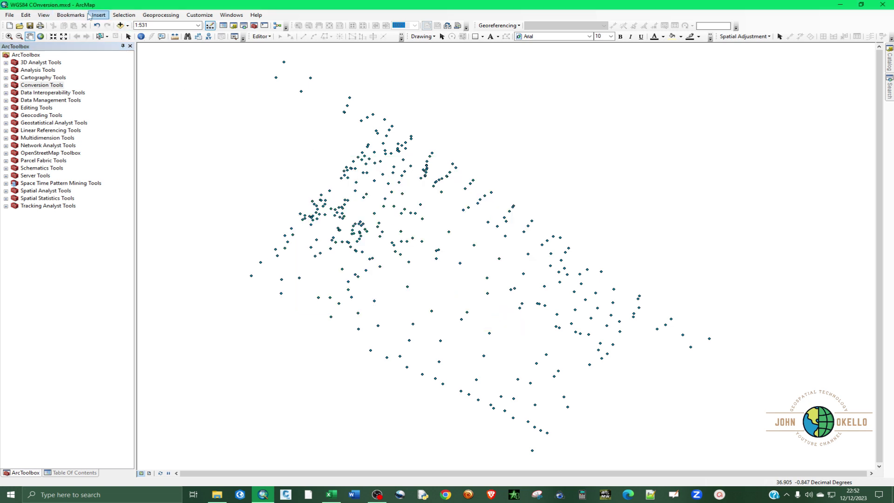
pyautogui.click(886, 5)
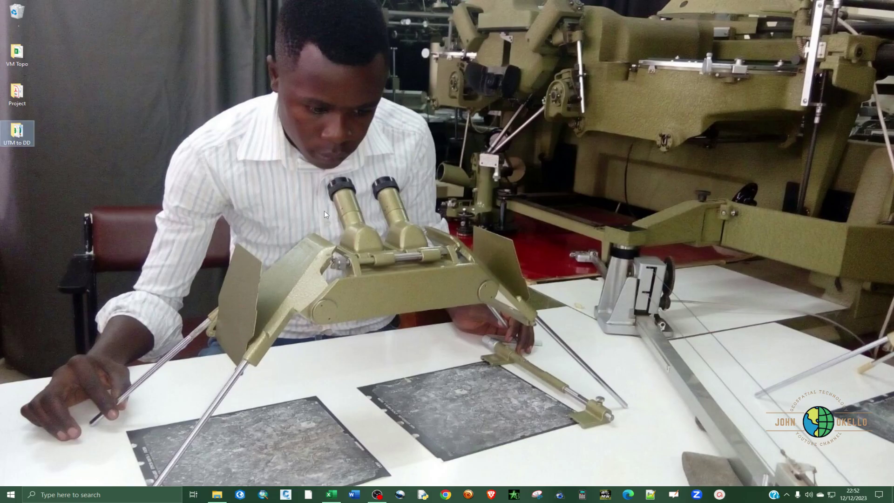
# - Create a new Excel worksheet file named UTM-WGS84 Conversion.xlsx in the desktop's UTM to DD\WGS84 folder
pyautogui.doubleClick(19, 132)
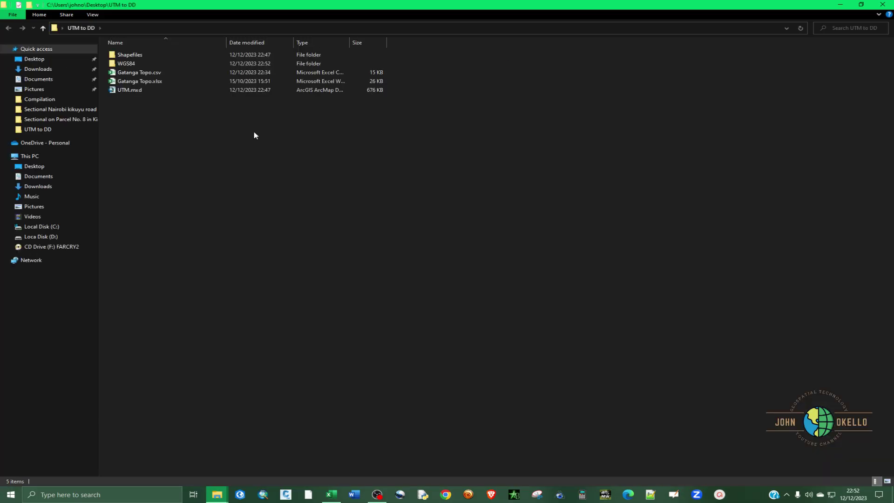
pyautogui.doubleClick(148, 66)
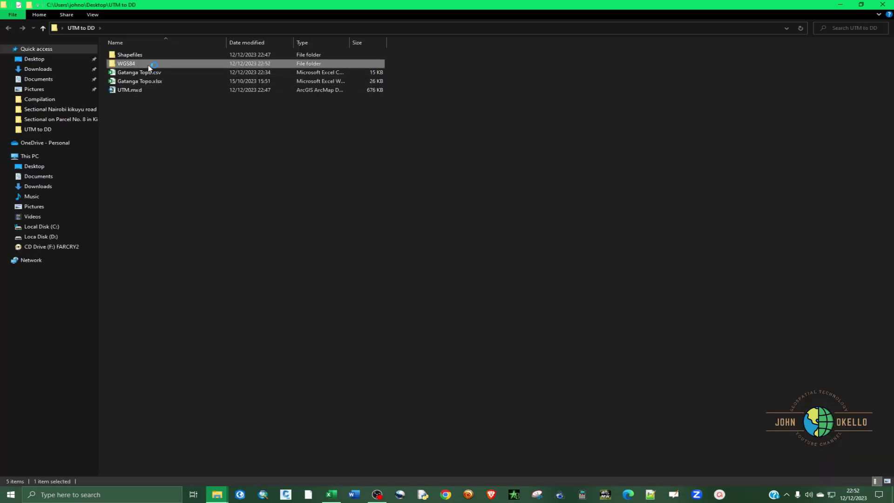
pyautogui.rightClick(159, 96)
pyautogui.moveTo(202, 200)
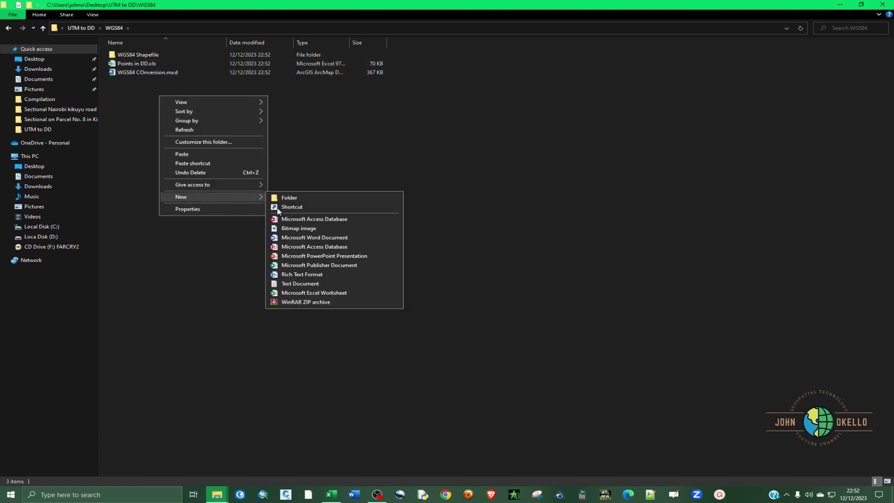
pyautogui.click(287, 293)
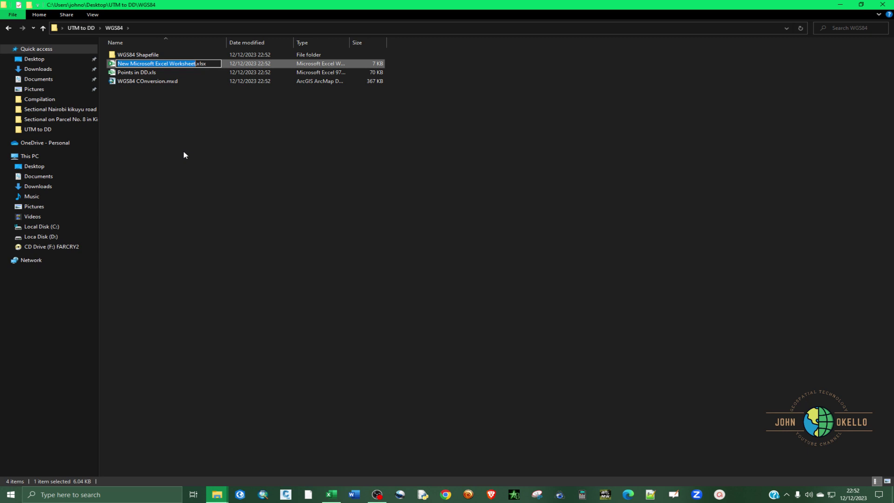
pyautogui.write('UTM ')
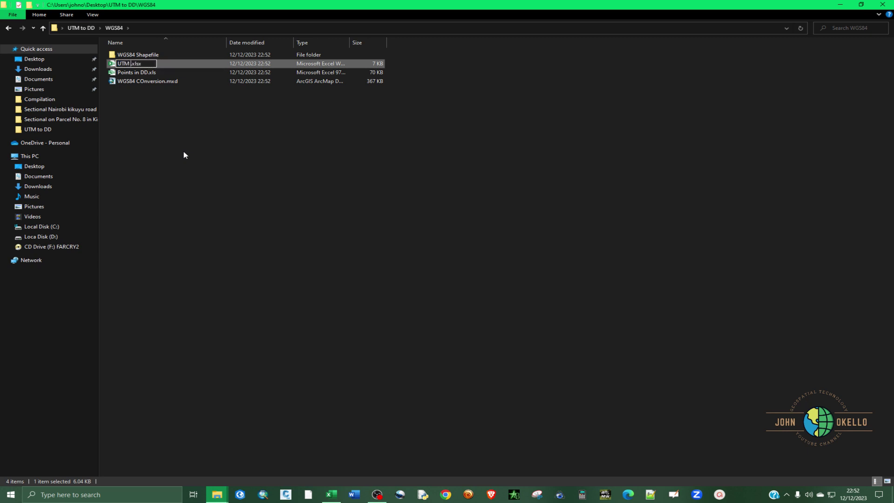
pyautogui.write('-WGS84 Conversion')
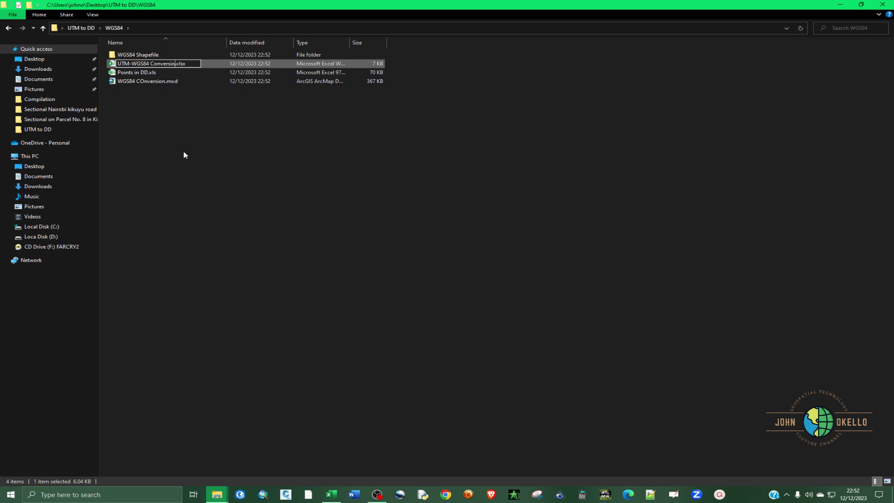
pyautogui.press('Return')
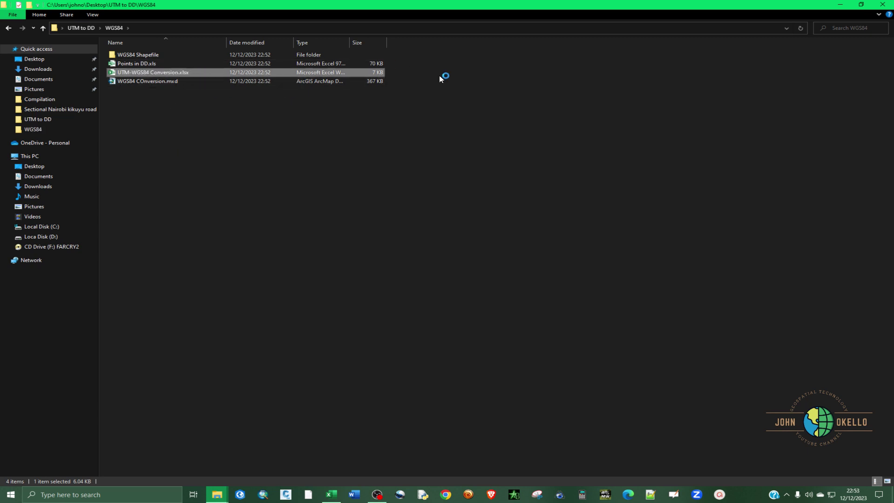
# - Restore File Explorer and the UTM-WGS84 Conversion.xlsx workbook to smaller floating windows, and minimise the Gatanga Topo.xlsx workbook
pyautogui.moveTo(817, 5); pyautogui.dragTo(807, 45)
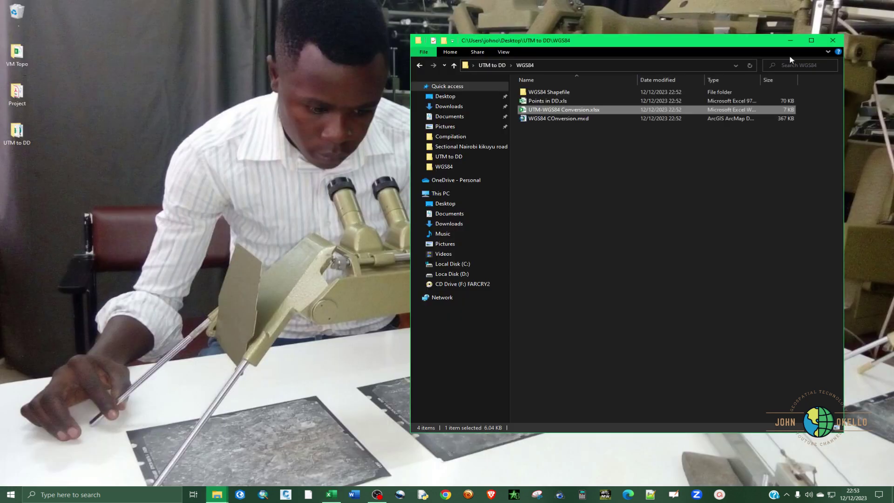
pyautogui.moveTo(745, 44); pyautogui.dragTo(796, 10)
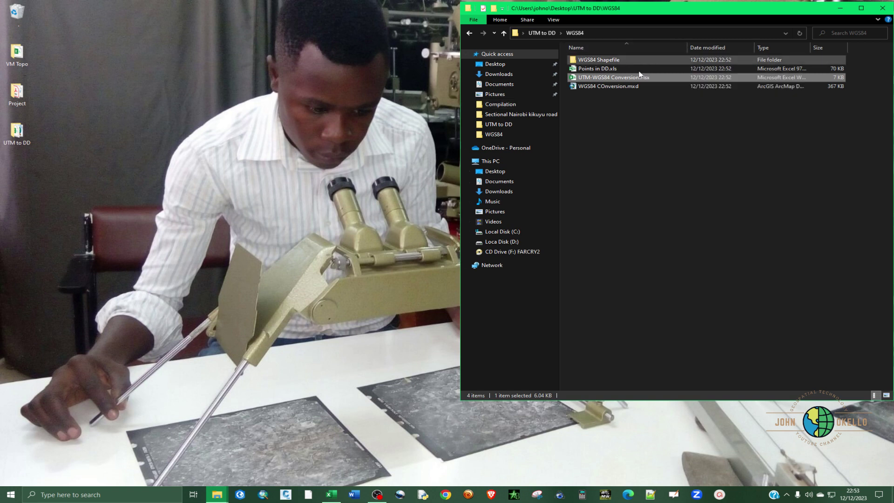
pyautogui.click(331, 494)
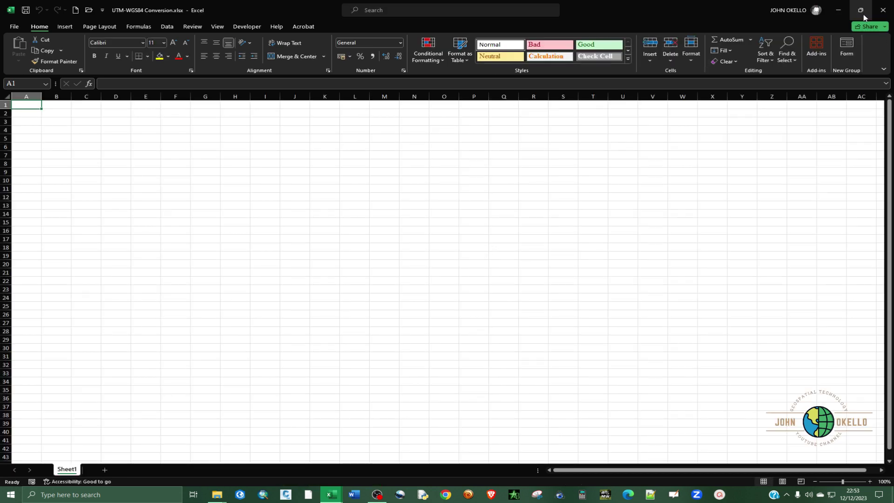
pyautogui.click(861, 10)
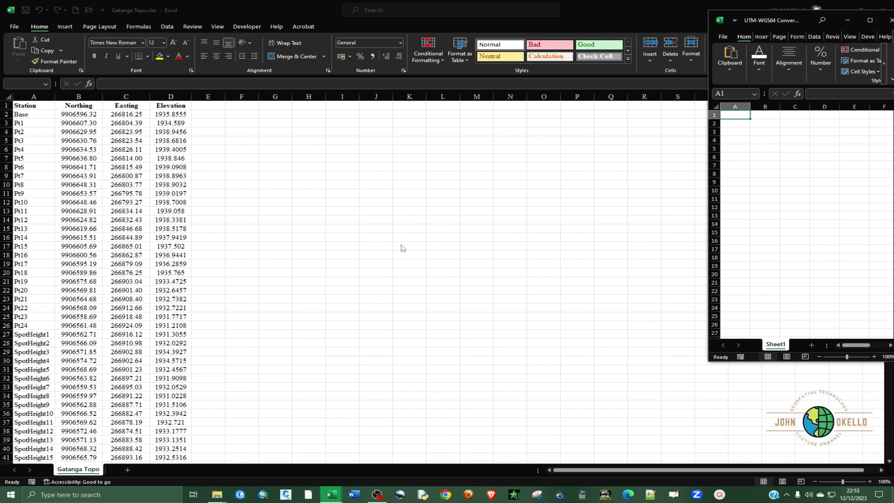
pyautogui.hotkey('alt', 'Tab')
pyautogui.click(838, 10)
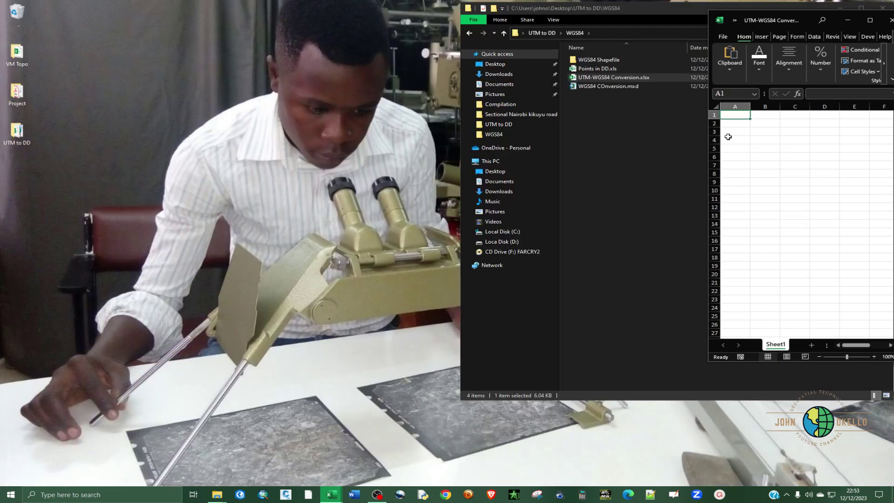
# - Move the UTM-WGS84 Conversion.xlsx window to the desktop's left side, widen it to over half the screen, and extend it to full height
pyautogui.moveTo(803, 18); pyautogui.dragTo(94, 4)
pyautogui.moveTo(196, 54); pyautogui.dragTo(522, 70)
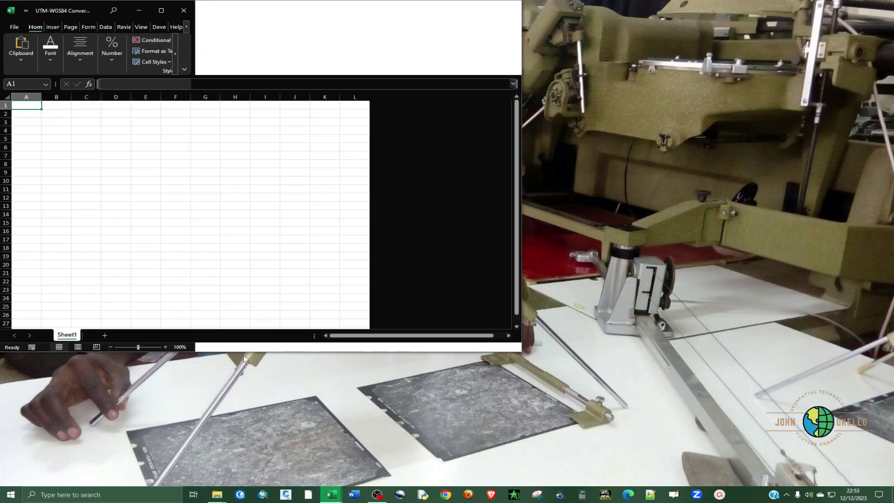
pyautogui.doubleClick(247, 353)
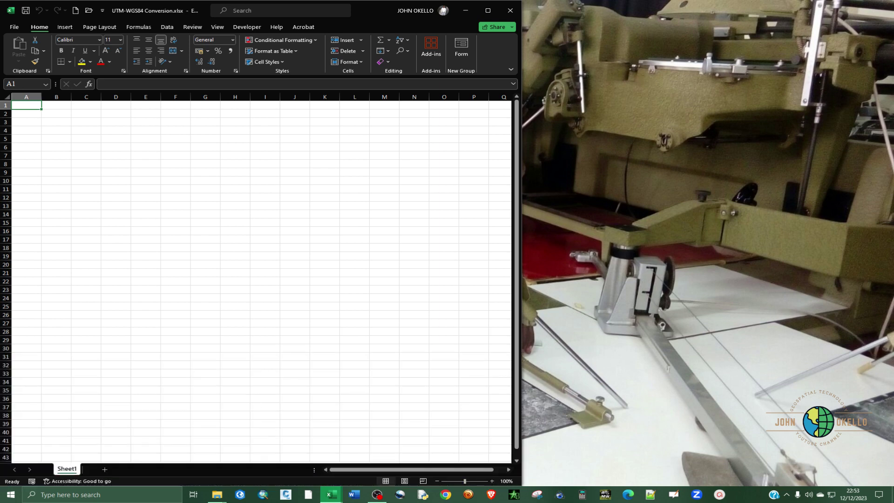
# - Open Points in DD.xls from the WGS84 folder in Excel and dismiss the file error alert
pyautogui.moveTo(217, 493)
pyautogui.click(247, 465)
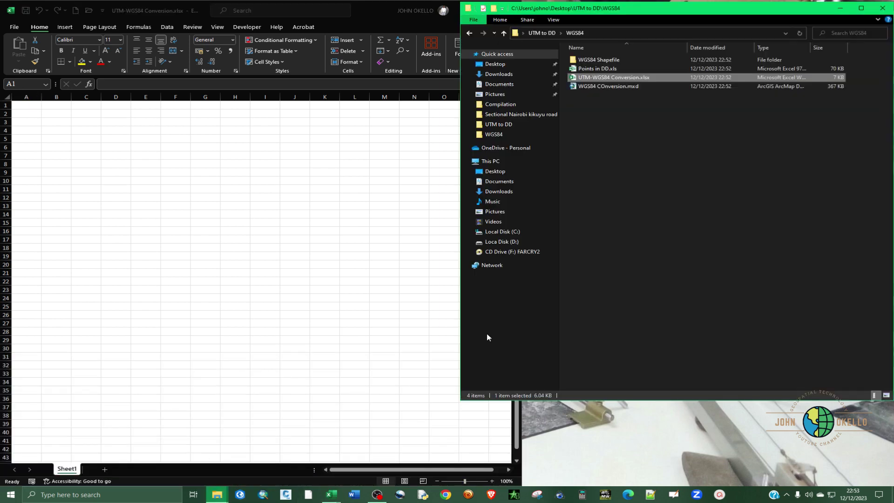
pyautogui.click(619, 69)
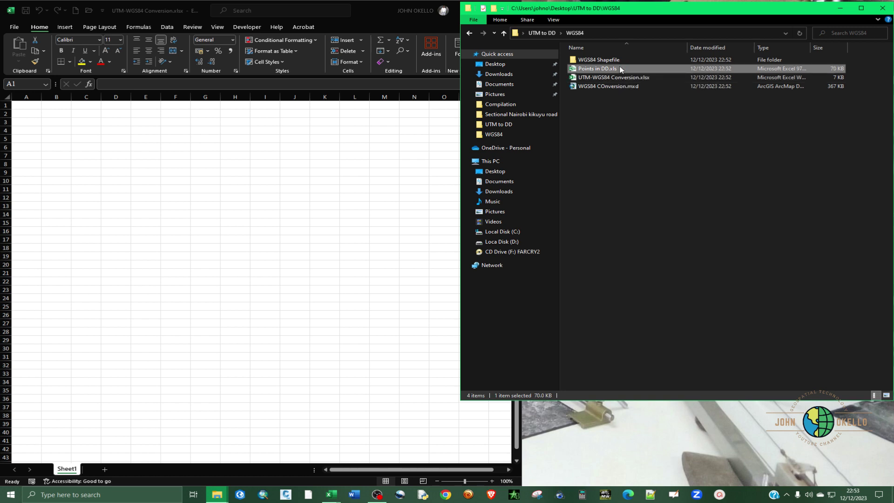
pyautogui.doubleClick(619, 69)
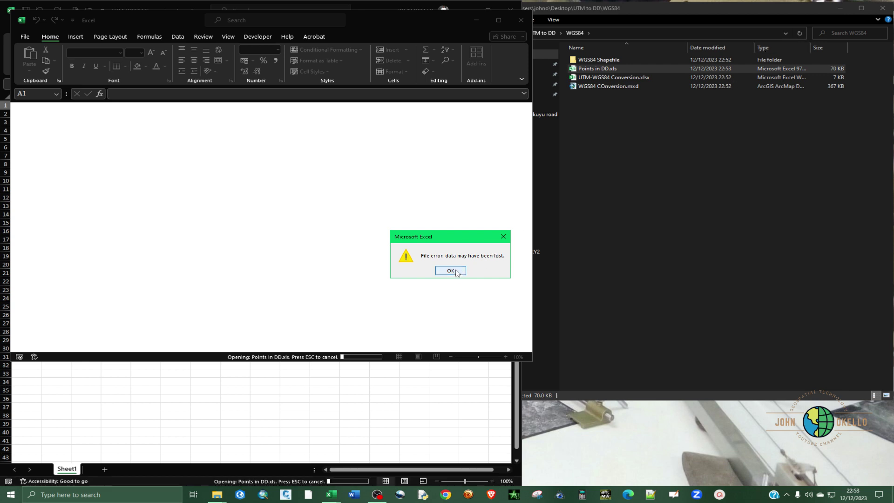
pyautogui.click(451, 271)
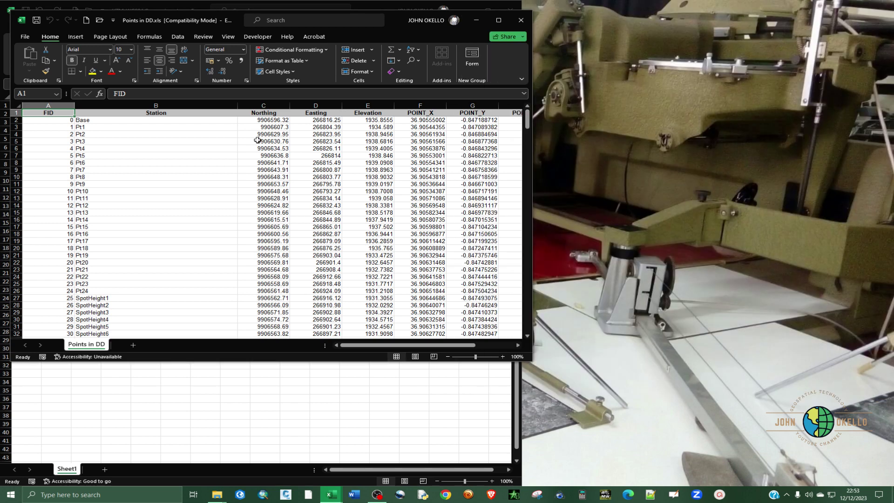
# - Move the Points in DD.xls window to the desktop's right side and extend it to full height
pyautogui.moveTo(228, 17); pyautogui.dragTo(573, 3)
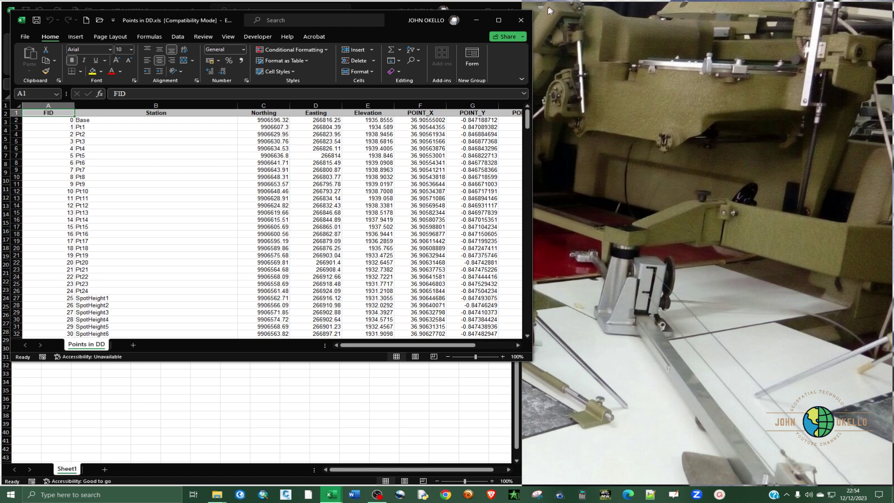
pyautogui.moveTo(204, 28); pyautogui.dragTo(526, 44)
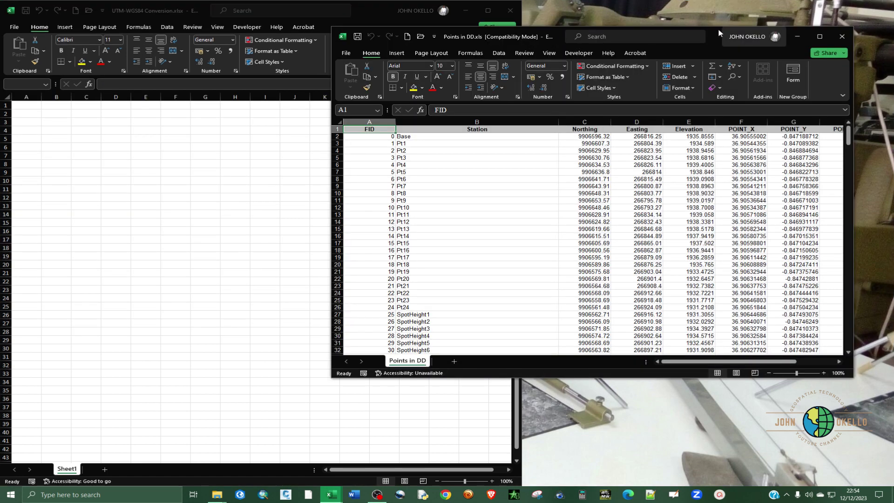
pyautogui.moveTo(712, 27); pyautogui.dragTo(705, 7)
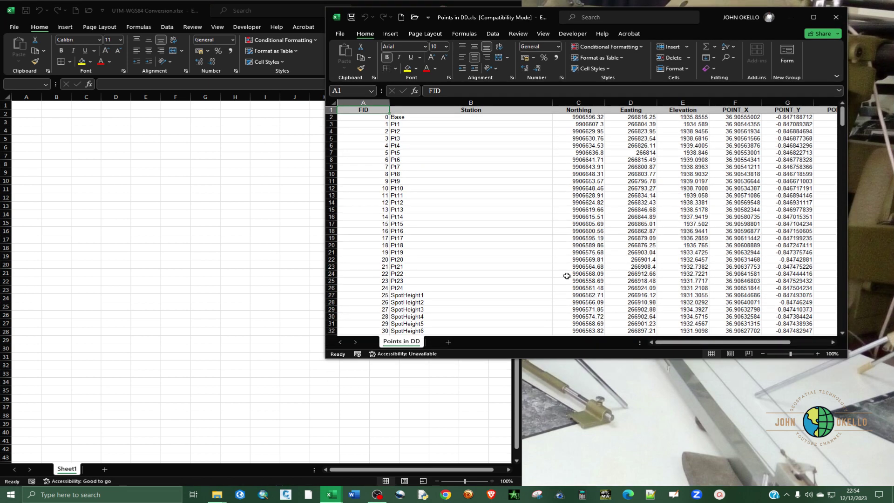
pyautogui.doubleClick(531, 360)
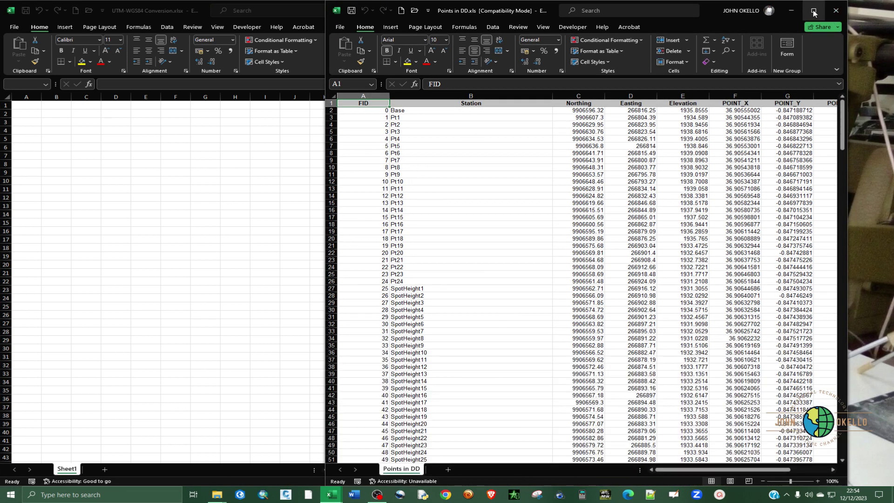
pyautogui.click(443, 117)
pyautogui.click(447, 109)
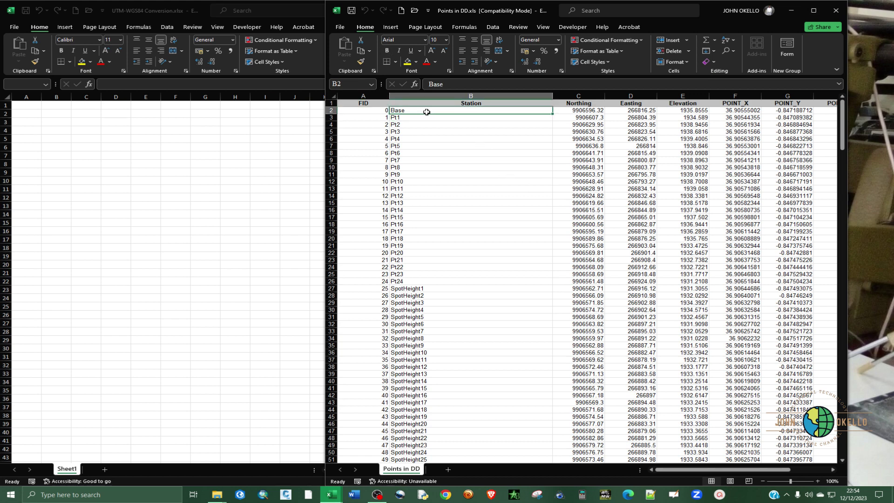
pyautogui.moveTo(556, 110); pyautogui.dragTo(622, 111)
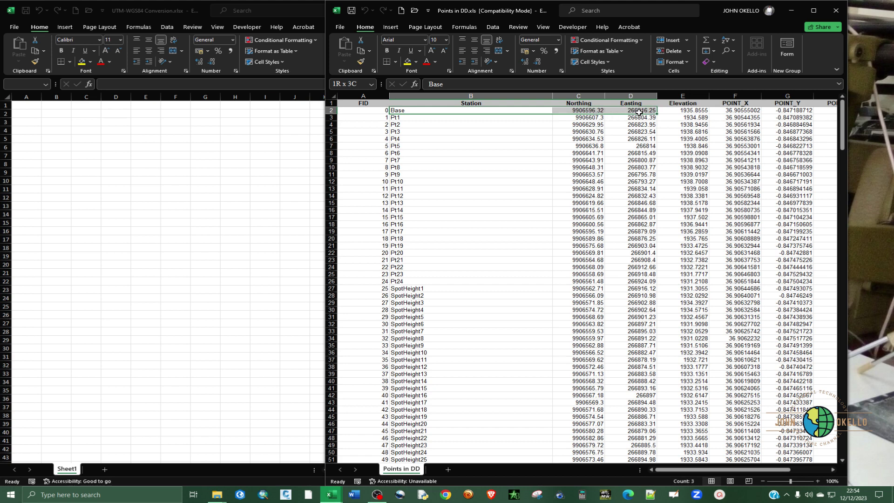
pyautogui.moveTo(653, 111)
pyautogui.mouseDown()
pyautogui.moveTo(716, 110)
pyautogui.moveTo(726, 127)
pyautogui.moveTo(837, 111)
pyautogui.moveTo(644, 110)
pyautogui.mouseUp()
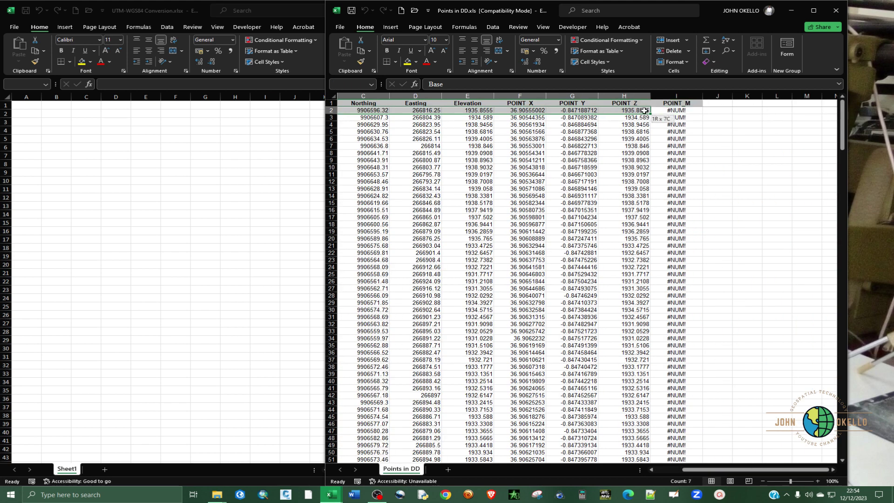
pyautogui.moveTo(644, 111); pyautogui.dragTo(644, 111)
pyautogui.click(749, 153)
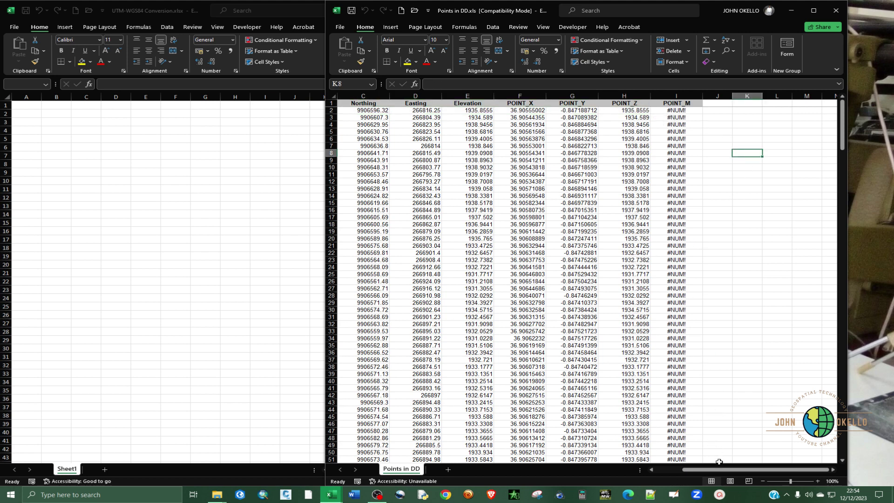
pyautogui.moveTo(722, 470); pyautogui.dragTo(696, 470)
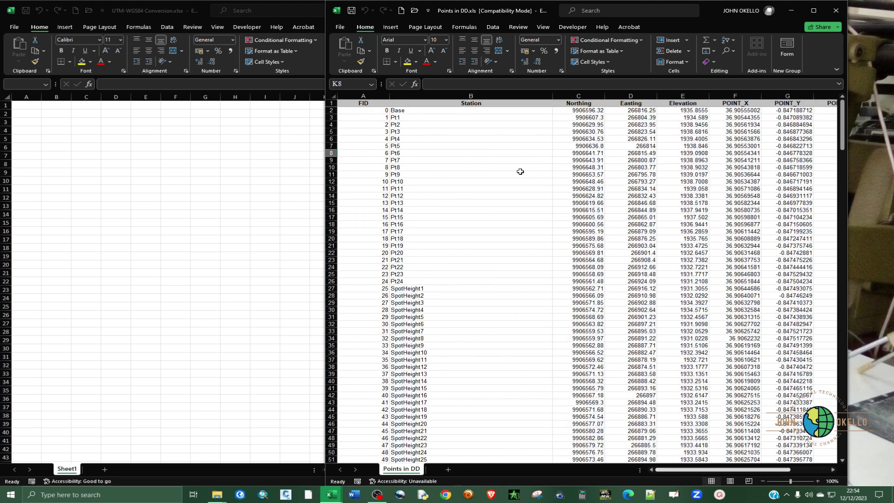
# - Copy the Station through POINT_Z columns with their headers and all data rows from Points in DD.xls
pyautogui.click(450, 104)
pyautogui.moveTo(507, 104); pyautogui.dragTo(643, 102)
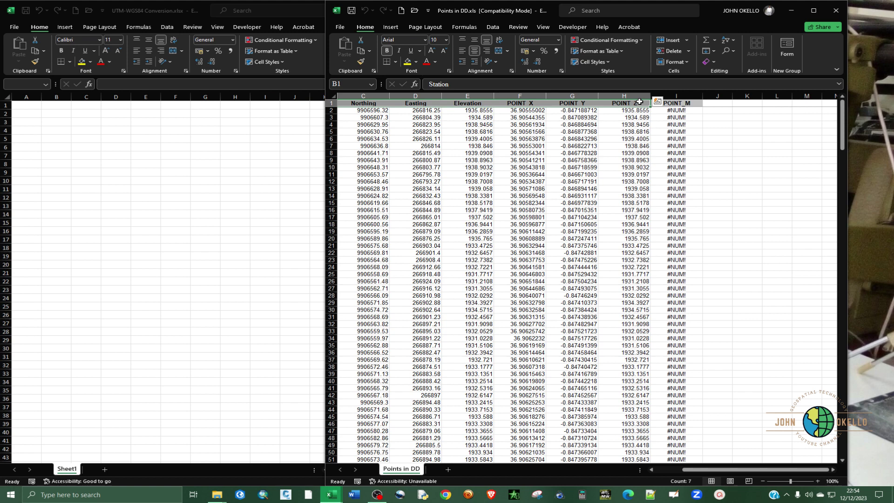
pyautogui.hotkey('ctrl', 'shift', 'Down')
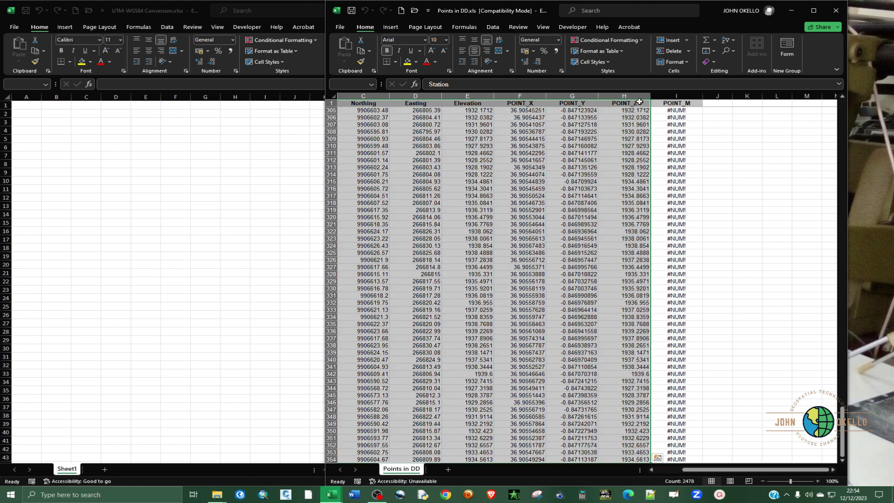
pyautogui.rightClick(524, 261)
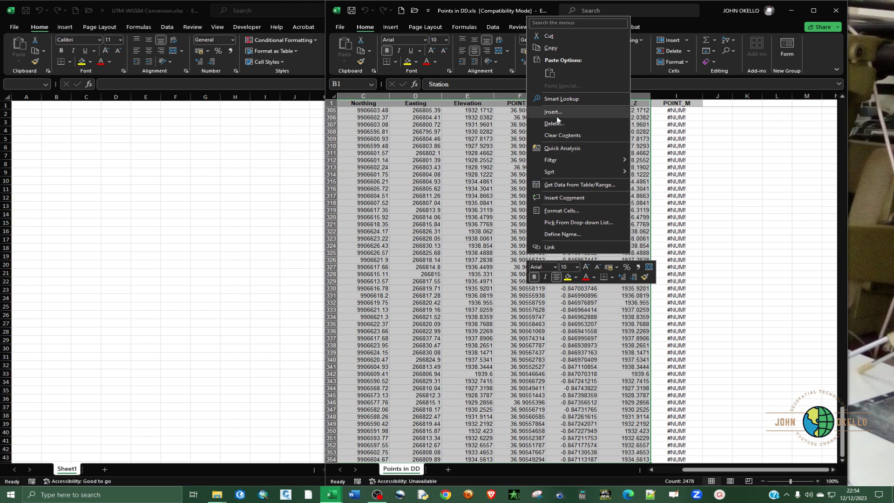
pyautogui.click(554, 48)
# - Minimise Points in DD.xls, paste the copied table as values at A1 of UTM-WGS84 Conversion.xlsx, and maximise that workbook
pyautogui.click(791, 10)
pyautogui.click(25, 104)
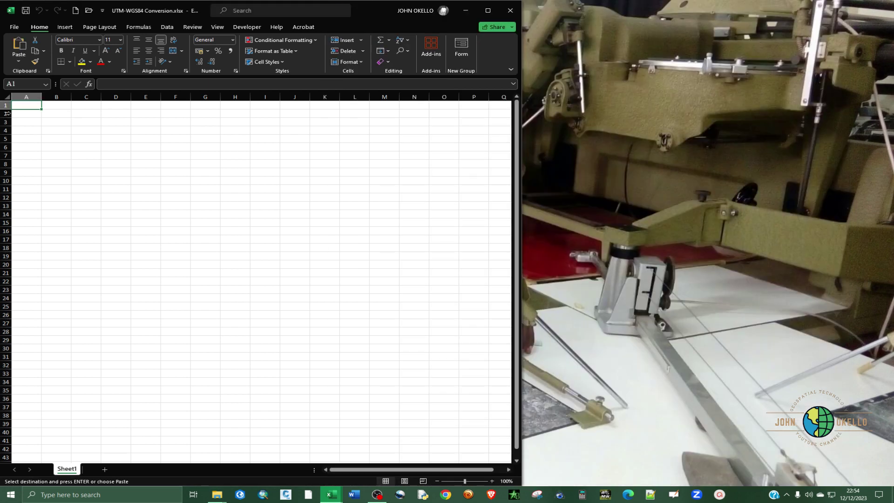
pyautogui.rightClick(25, 106)
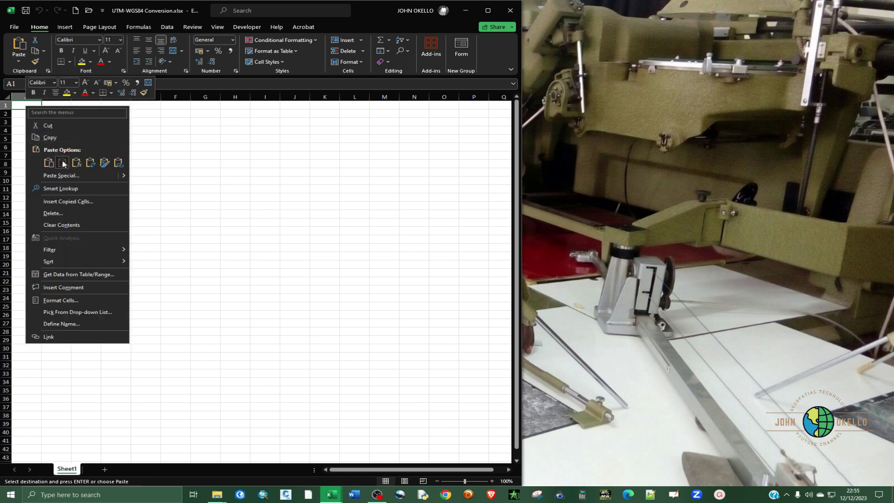
pyautogui.click(62, 163)
pyautogui.click(247, 187)
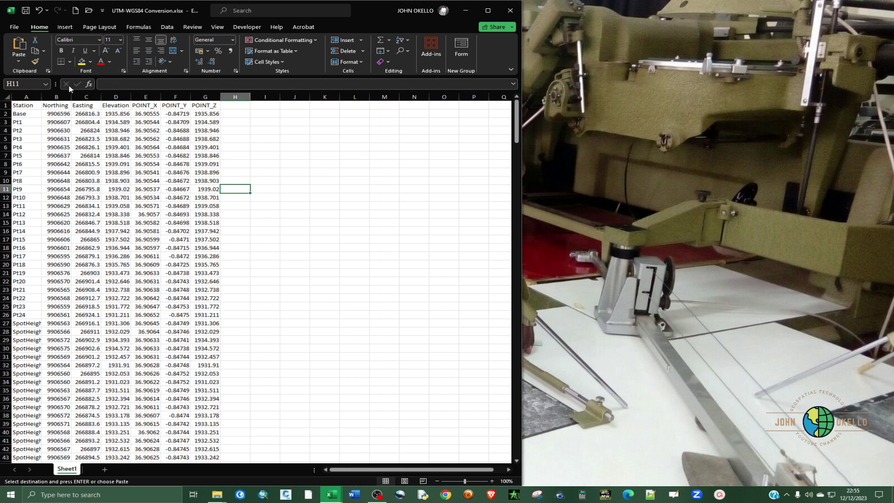
pyautogui.click(488, 10)
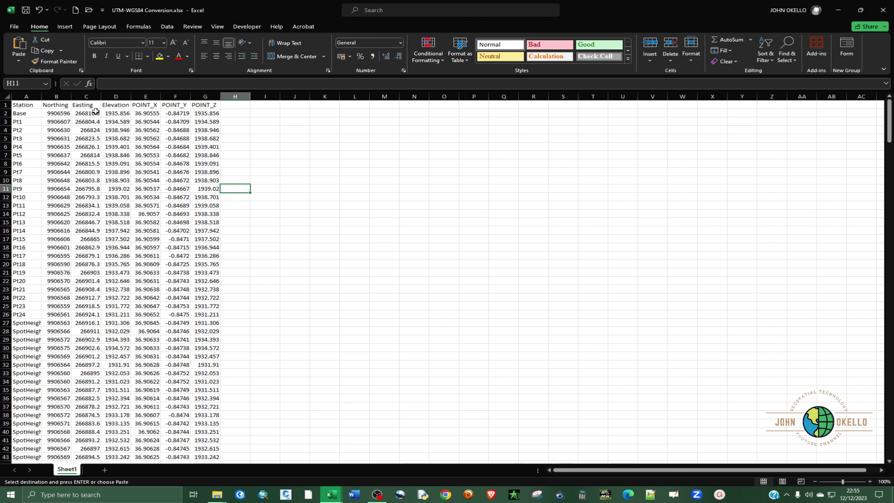
# - Insert a blank column before POINT_X to separate the UTM and WGS84 coordinates
pyautogui.click(136, 95)
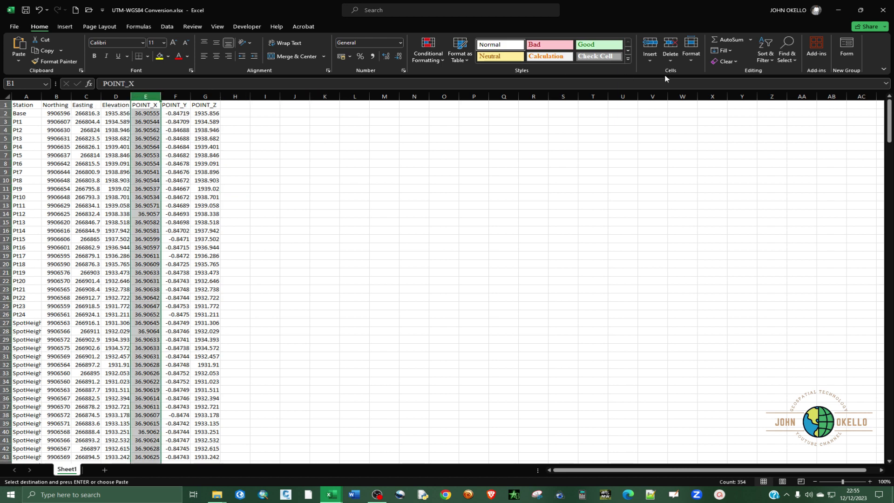
pyautogui.click(650, 45)
pyautogui.click(293, 171)
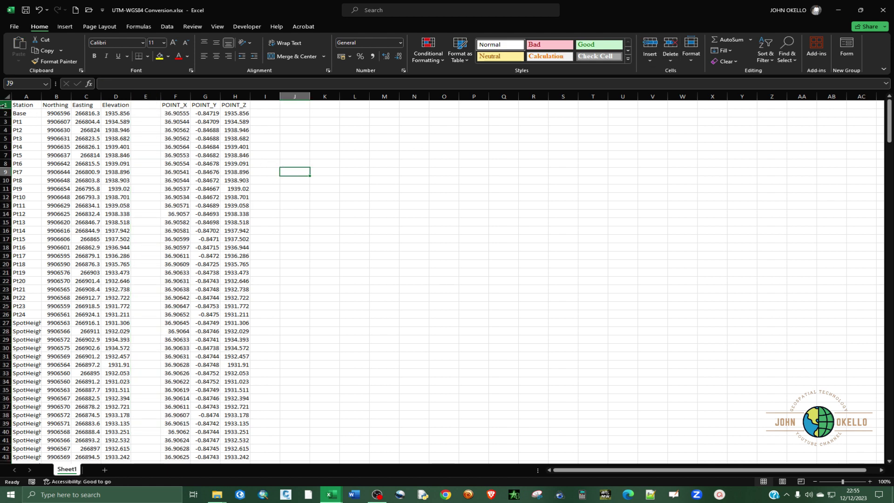
# - Make the header row bold
pyautogui.hotkey('ctrl', 'Home')
pyautogui.hotkey('shift', 'space')
pyautogui.hotkey('ctrl', 'b')
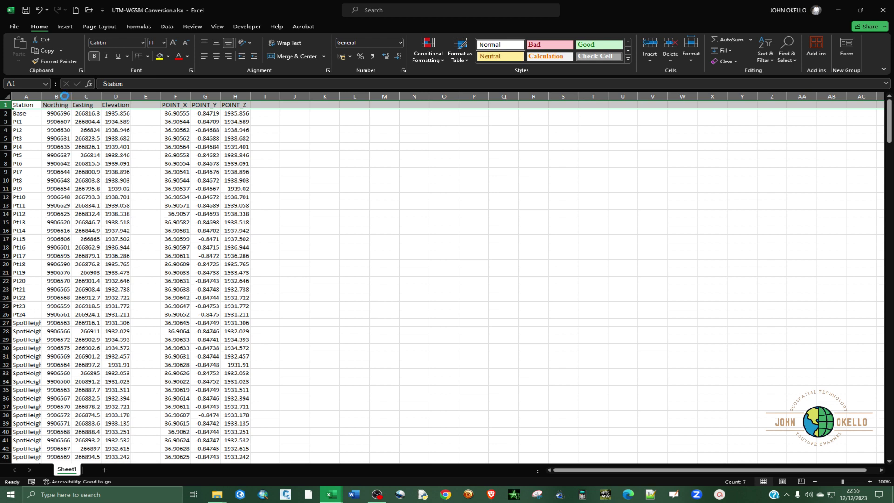
# - Set the font size of the whole coordinate table to 12
pyautogui.click(144, 236)
pyautogui.hotkey('ctrl', 'a')
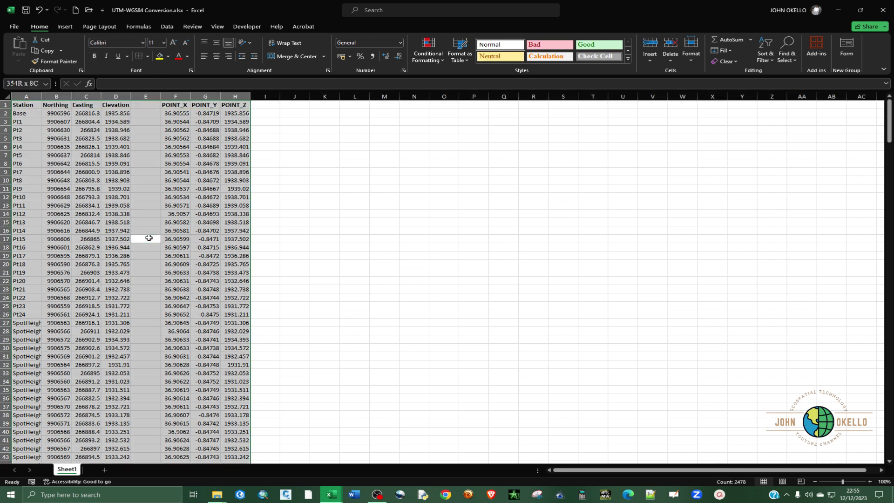
pyautogui.click(164, 43)
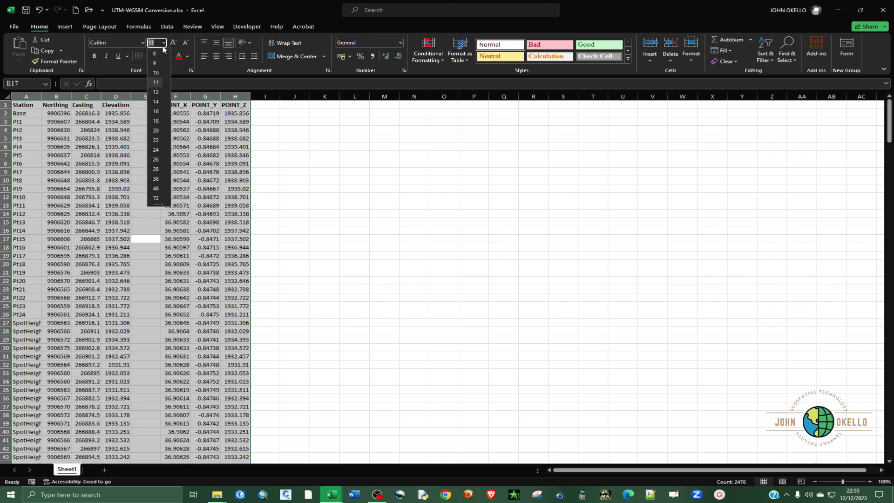
pyautogui.click(156, 91)
pyautogui.click(265, 184)
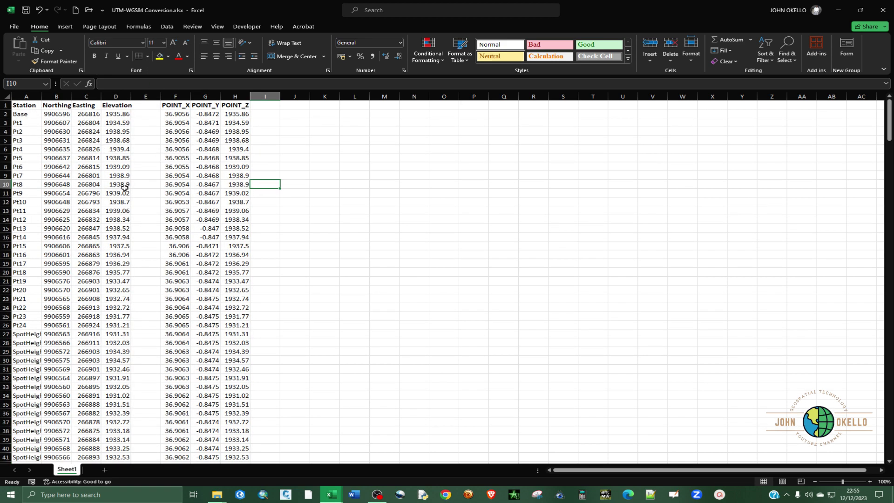
# - Widen the Northing, Easting and Elevation columns equally so that their full decimal values fit
pyautogui.scroll(-1, 87, 109)
pyautogui.click(60, 96)
pyautogui.keyDown('ctrl'); pyautogui.click(86, 95); pyautogui.keyUp('ctrl')
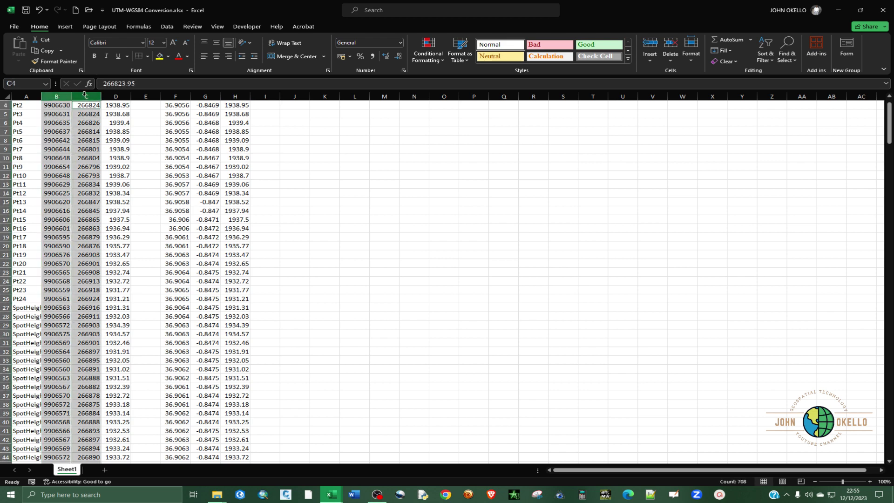
pyautogui.keyDown('ctrl'); pyautogui.click(116, 96); pyautogui.keyUp('ctrl')
pyautogui.moveTo(99, 95); pyautogui.dragTo(129, 95)
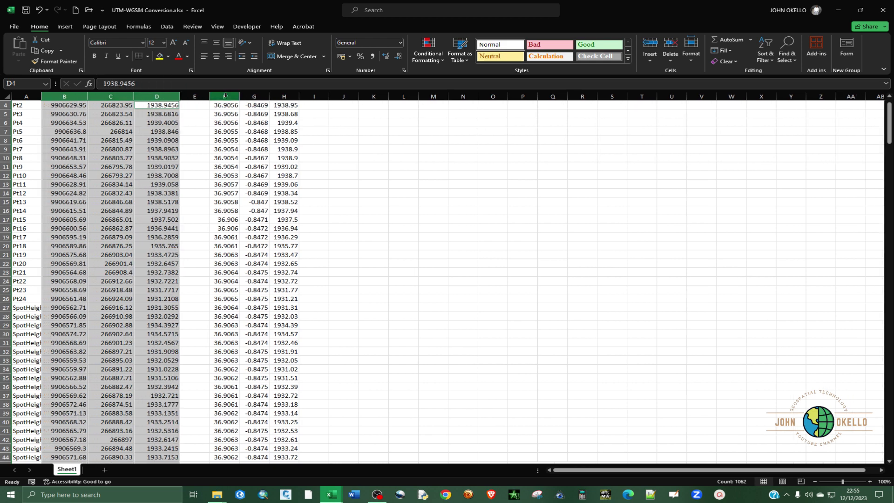
# - Widen the POINT_X, POINT_Y and POINT_Z columns equally to fit their longer decimal values
pyautogui.scroll(1, 225, 95)
pyautogui.click(231, 96)
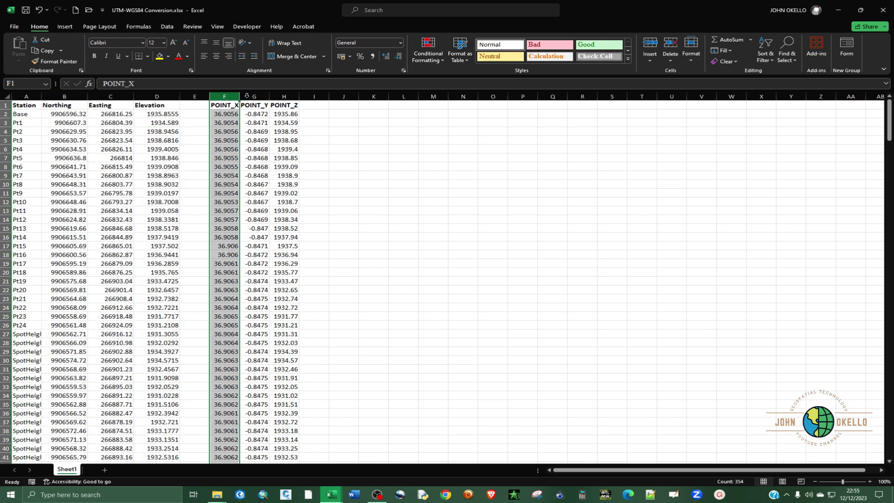
pyautogui.keyDown('ctrl'); pyautogui.click(247, 95); pyautogui.keyUp('ctrl')
pyautogui.keyDown('ctrl'); pyautogui.click(282, 96); pyautogui.keyUp('ctrl')
pyautogui.moveTo(277, 94); pyautogui.dragTo(284, 94)
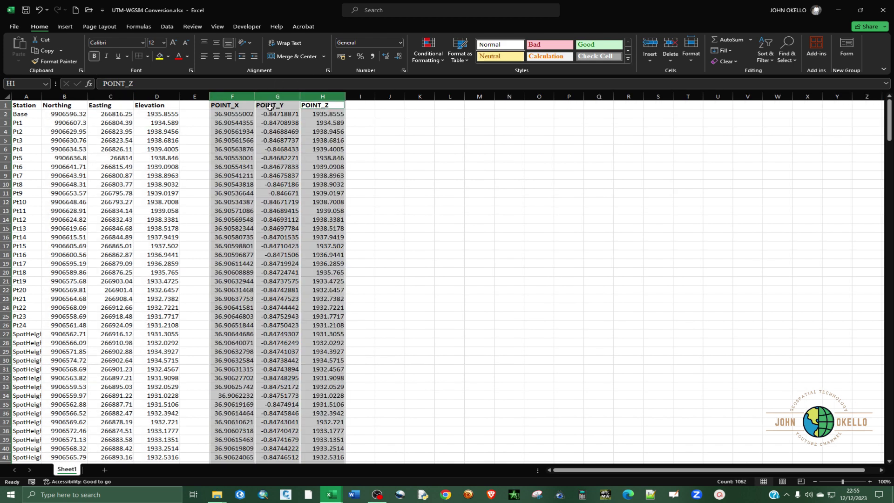
pyautogui.click(379, 179)
# - Centre the contents of the Northing, Easting and Elevation columns horizontally
pyautogui.click(70, 97)
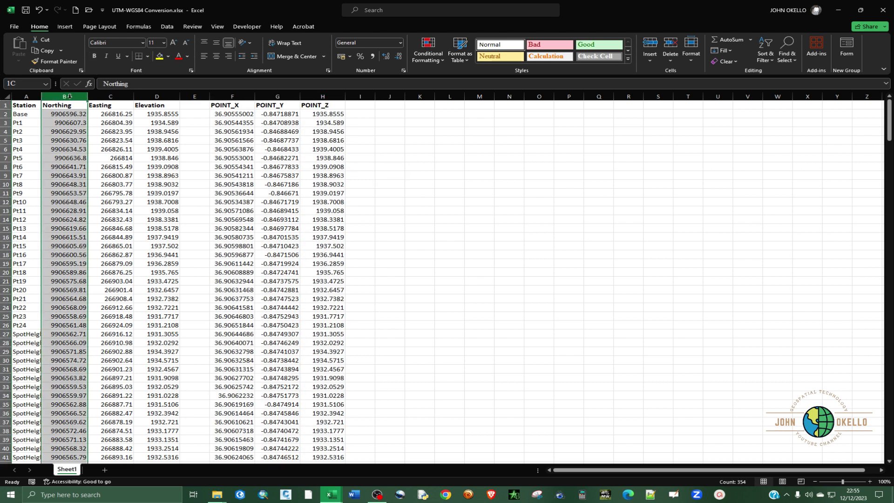
pyautogui.keyDown('shift'); pyautogui.click(157, 97); pyautogui.keyUp('shift')
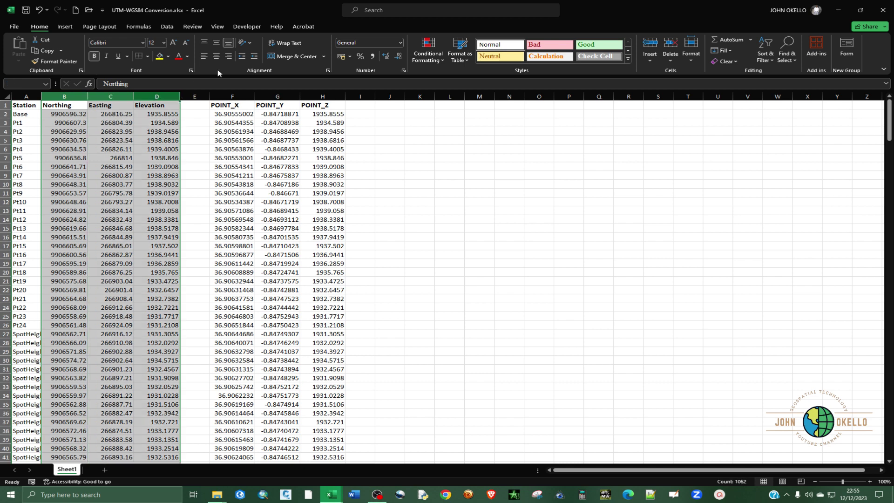
pyautogui.click(216, 56)
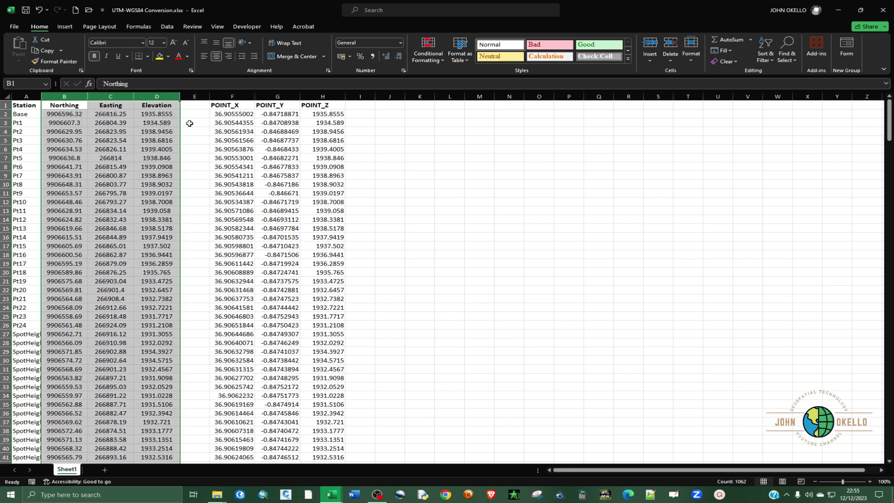
pyautogui.click(190, 166)
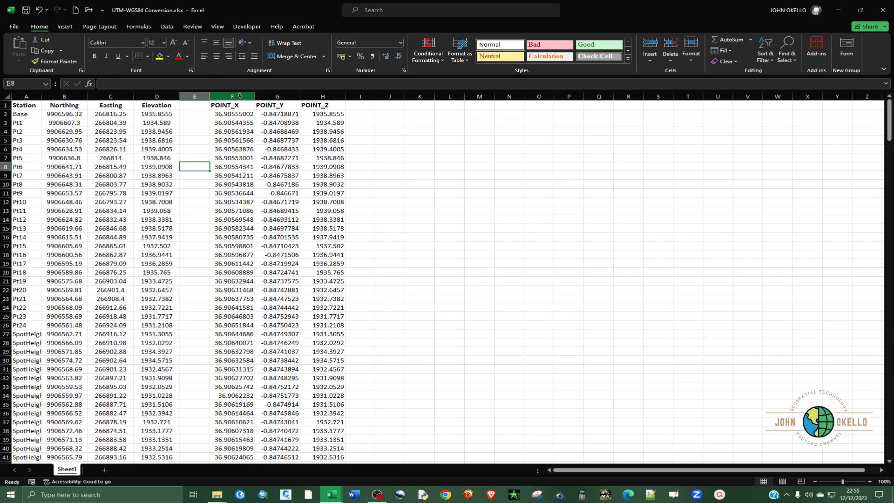
# - Centre the contents of the POINT_X, POINT_Y and POINT_Z columns horizontally
pyautogui.click(232, 96)
pyautogui.keyDown('shift'); pyautogui.click(322, 97); pyautogui.keyUp('shift')
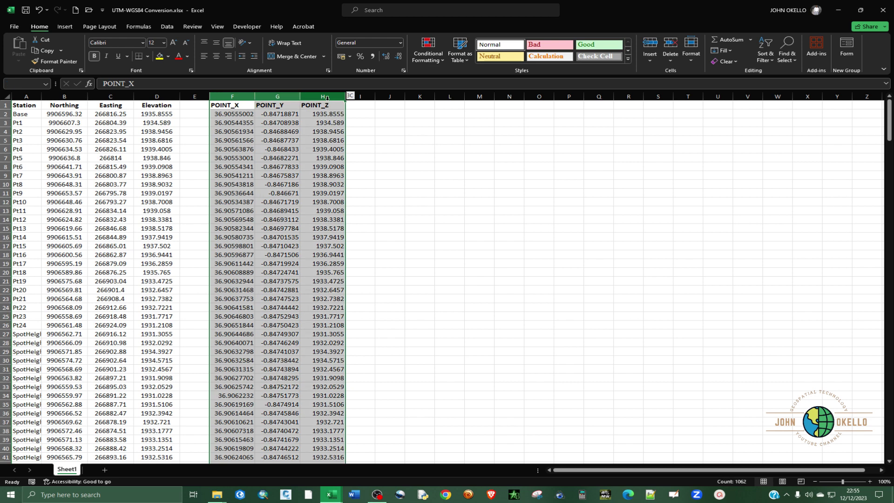
pyautogui.click(216, 56)
pyautogui.click(393, 157)
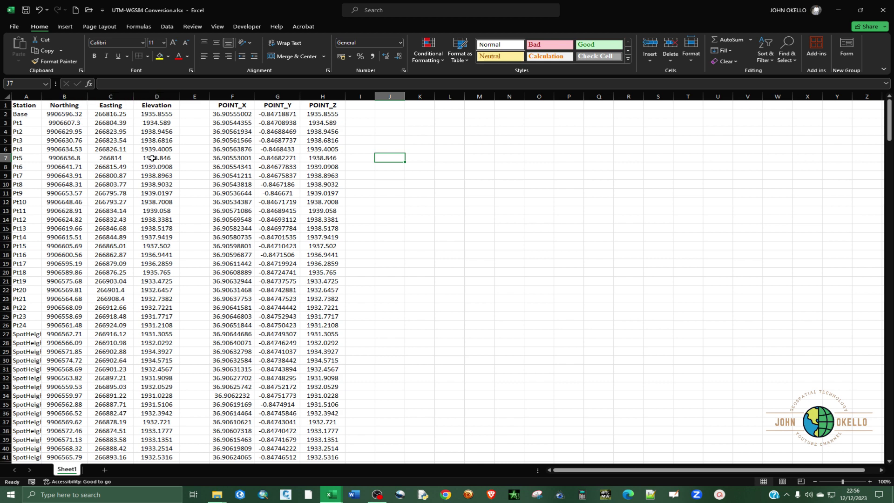
# - Format the Northing and Easting columns in the Number category with two decimal places
pyautogui.click(68, 94)
pyautogui.keyDown('ctrl'); pyautogui.click(103, 97); pyautogui.keyUp('ctrl')
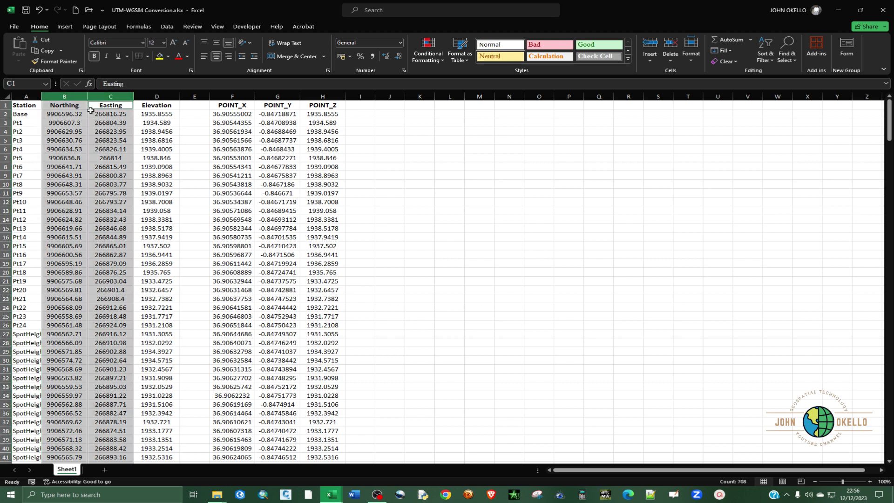
pyautogui.rightClick(103, 142)
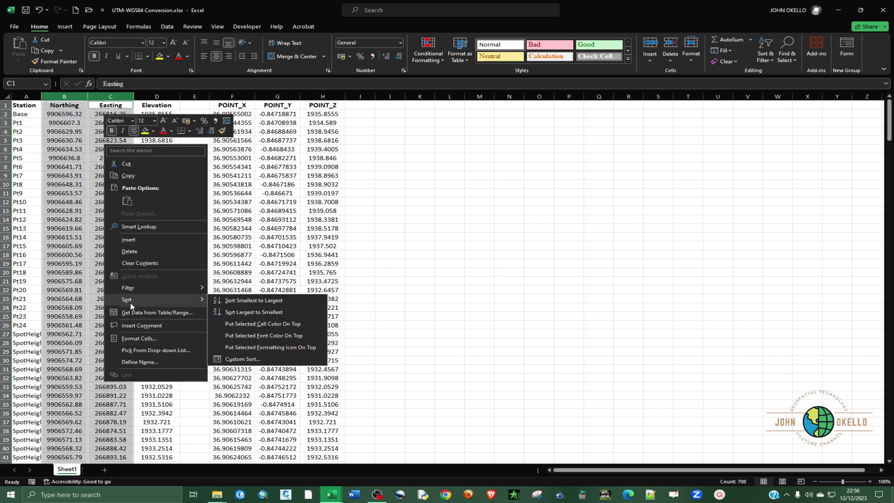
pyautogui.press('Escape')
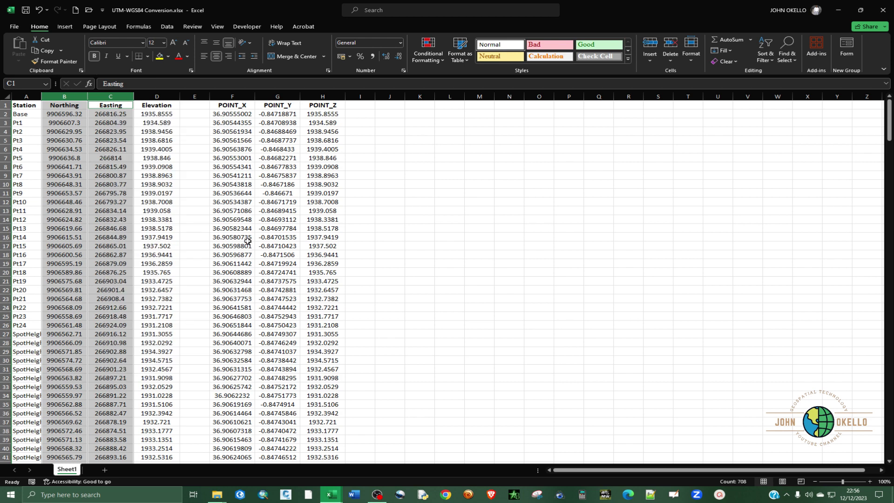
pyautogui.hotkey('ctrl', '1')
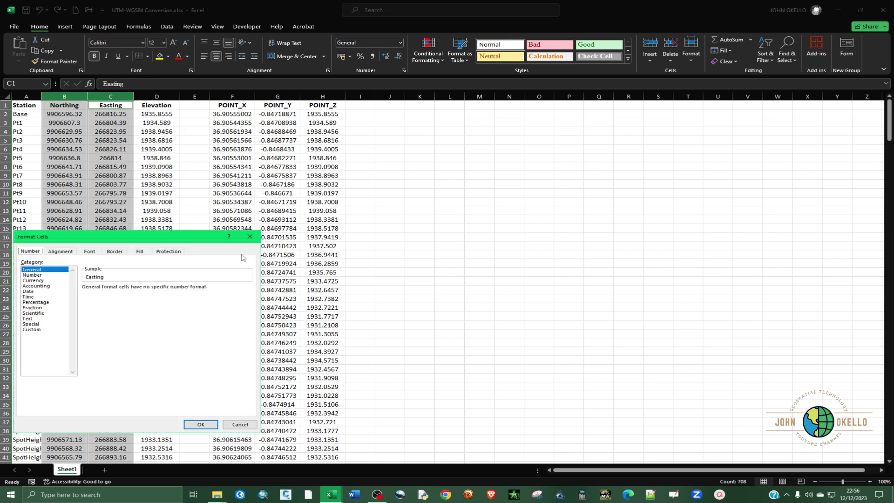
pyautogui.click(27, 275)
pyautogui.click(200, 424)
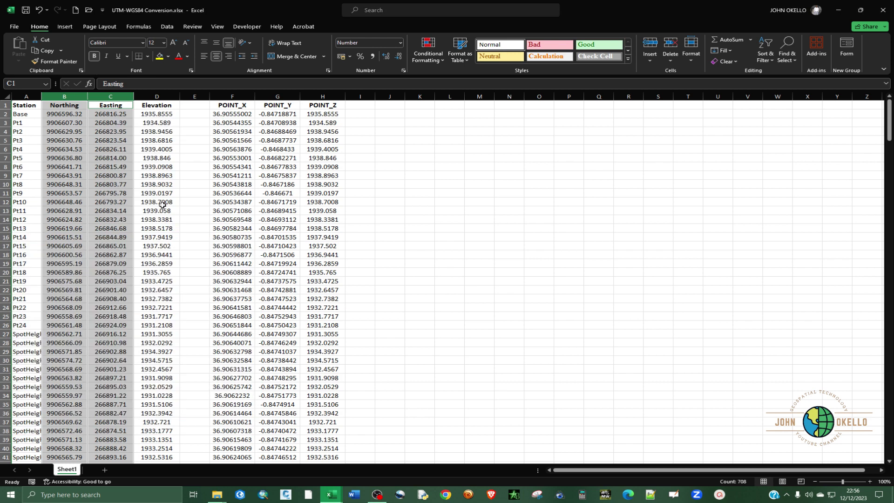
pyautogui.click(278, 210)
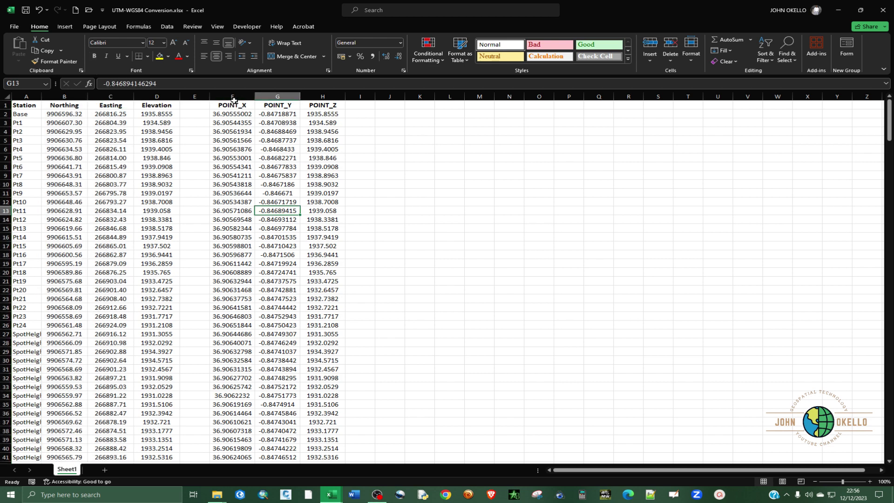
# - Format the POINT_X and POINT_Y columns in the Number category with seven decimal places
pyautogui.click(233, 96)
pyautogui.keyDown('ctrl'); pyautogui.click(276, 96); pyautogui.keyUp('ctrl')
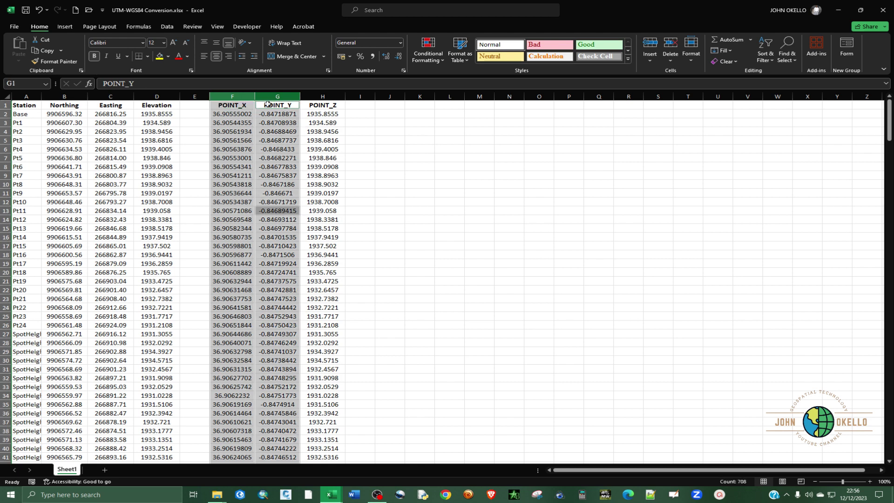
pyautogui.rightClick(257, 126)
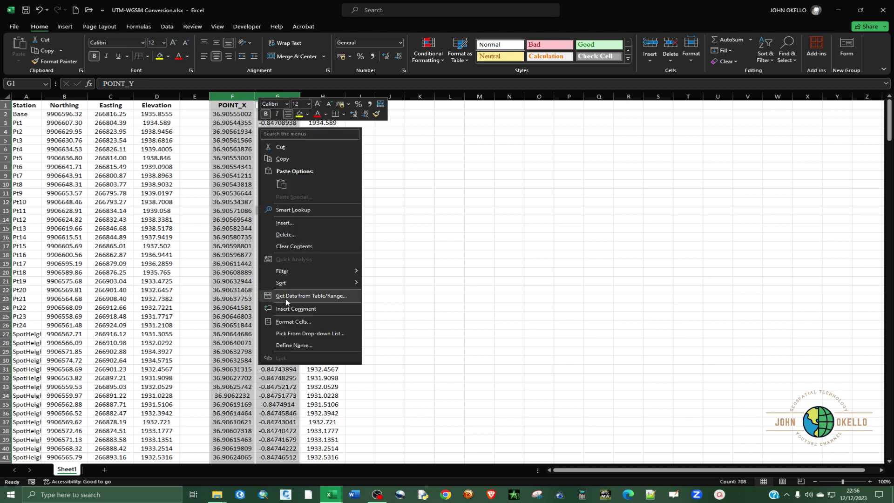
pyautogui.click(291, 322)
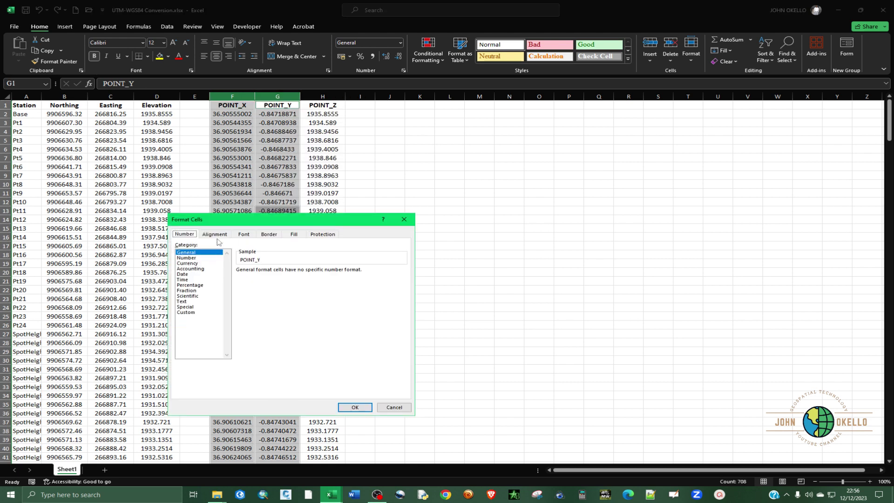
pyautogui.click(189, 258)
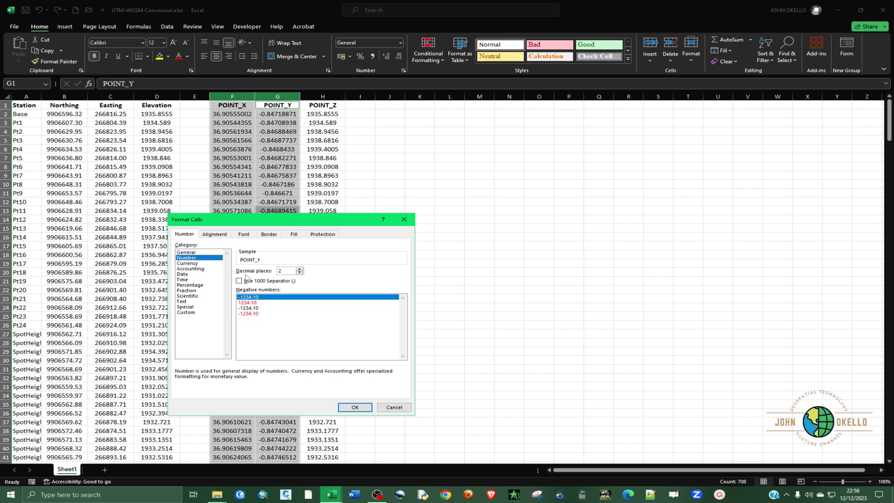
pyautogui.click(300, 269)
pyautogui.click(301, 269)
pyautogui.click(301, 269)
pyautogui.click(300, 270)
pyautogui.click(300, 269)
pyautogui.click(355, 407)
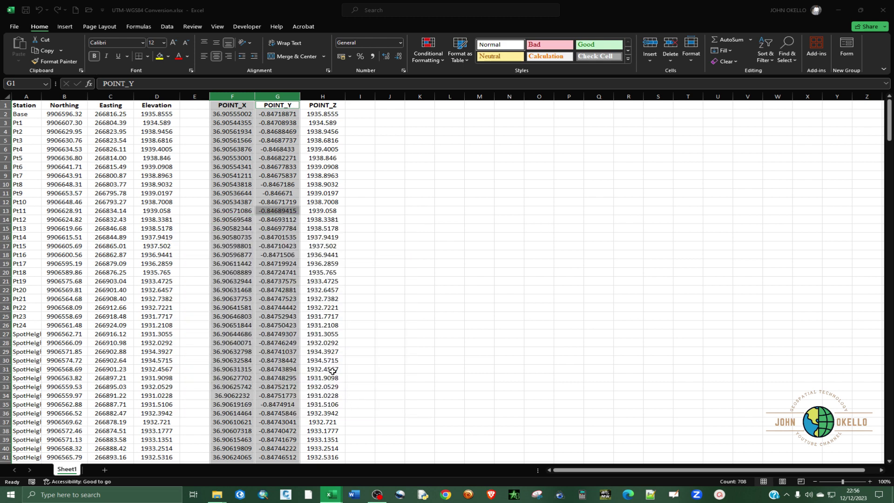
pyautogui.click(393, 245)
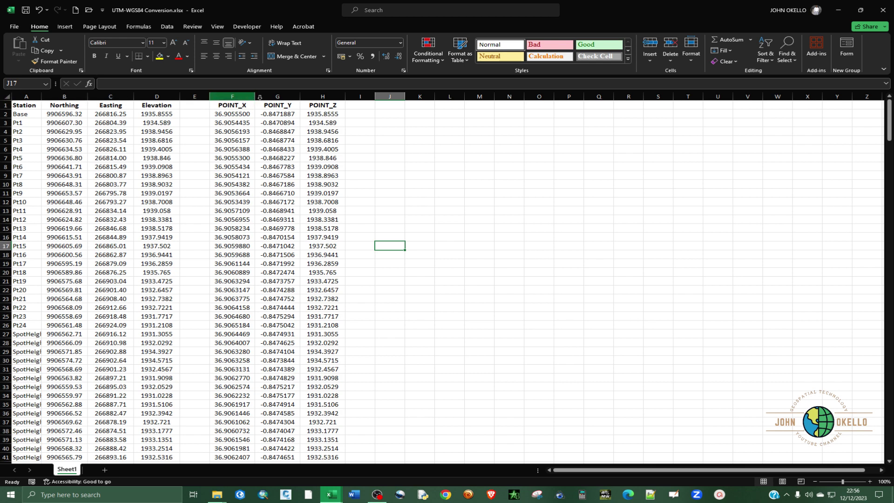
# - Insert a blank column directly before POINT_X and widen it to fit coordinate values
pyautogui.click(274, 95)
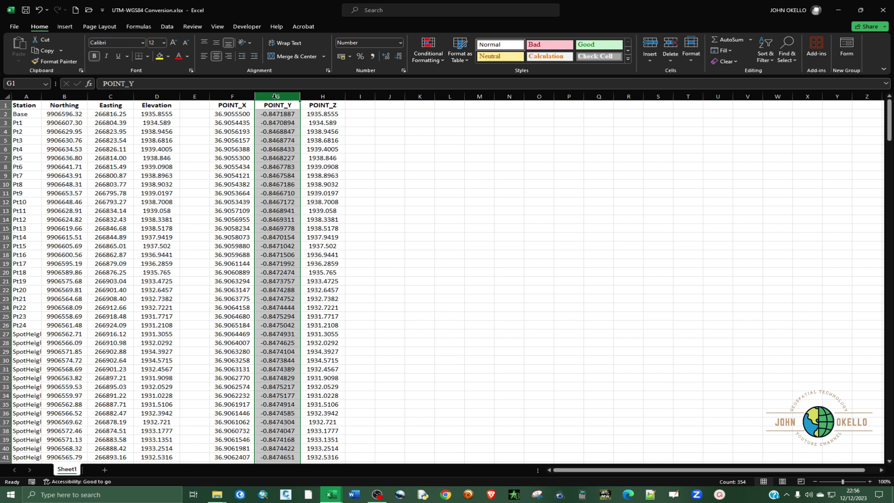
pyautogui.click(232, 96)
pyautogui.click(656, 46)
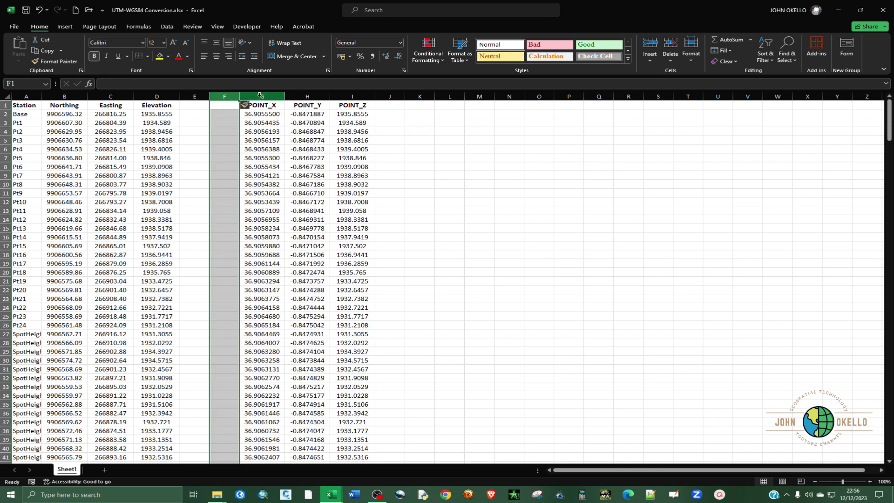
pyautogui.moveTo(239, 92); pyautogui.dragTo(260, 93)
# - Move the whole POINT_Y column with its header into blank column F before POINT_X, and delete the emptied column H
pyautogui.click(327, 106)
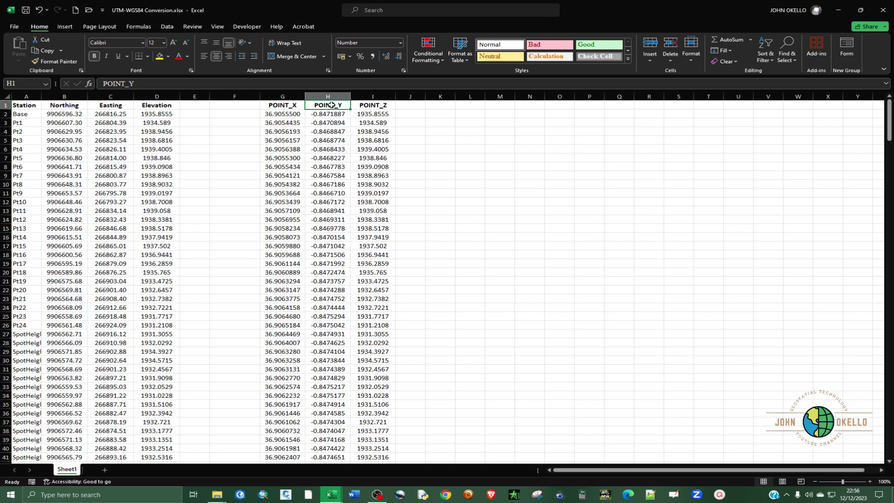
pyautogui.hotkey('ctrl', 'shift', 'Down')
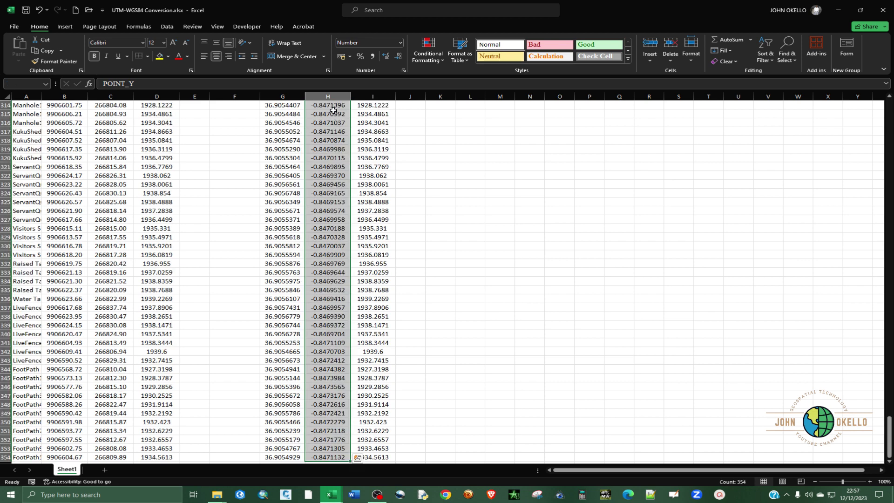
pyautogui.rightClick(333, 109)
pyautogui.click(358, 135)
pyautogui.click(240, 104)
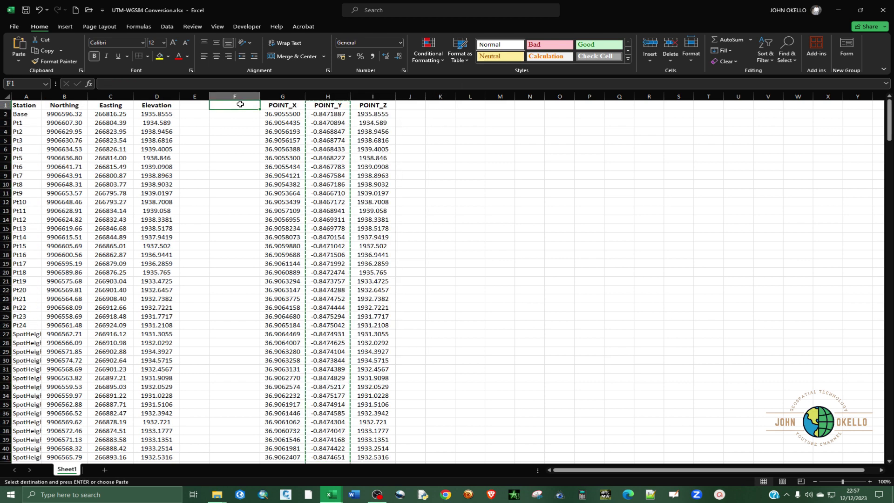
pyautogui.rightClick(240, 106)
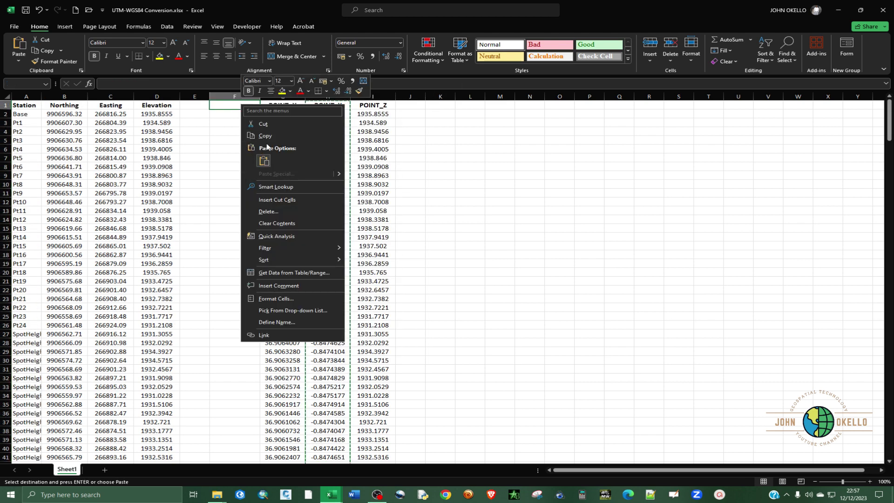
pyautogui.click(264, 161)
pyautogui.click(327, 98)
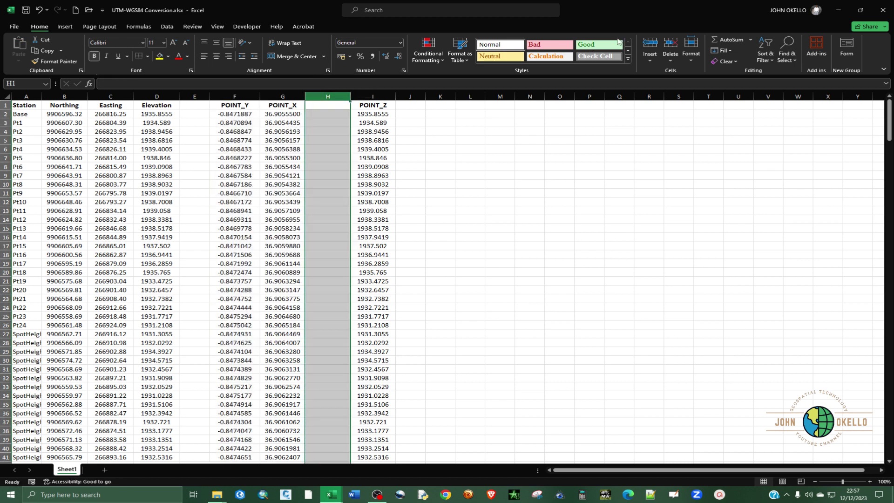
pyautogui.click(670, 44)
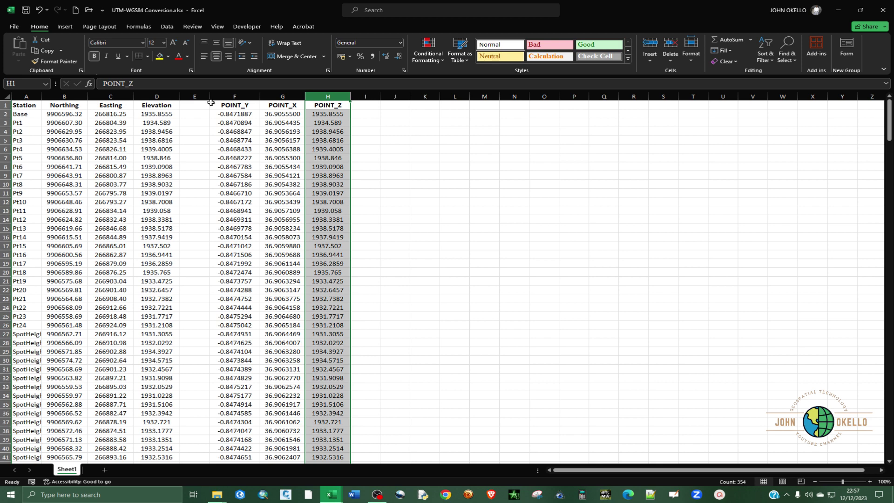
# - Insert another blank column between Elevation and POINT_Y, and widen blank column F beside POINT_Y
pyautogui.click(195, 96)
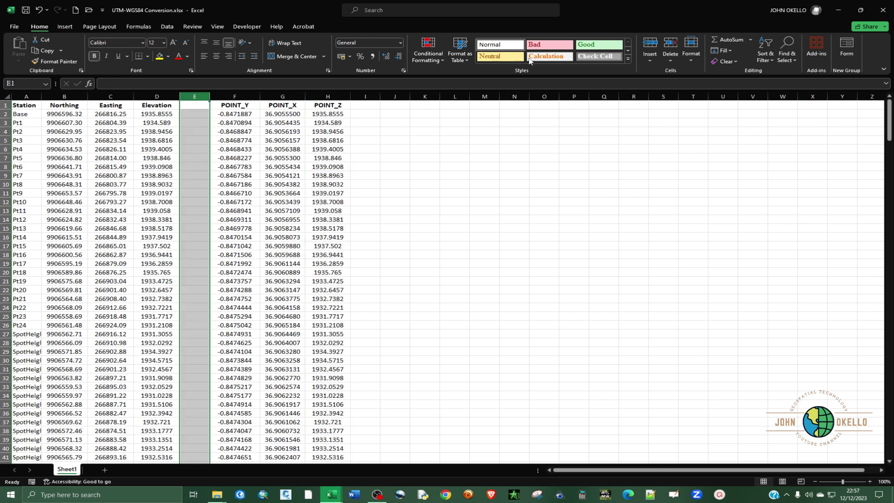
pyautogui.click(648, 44)
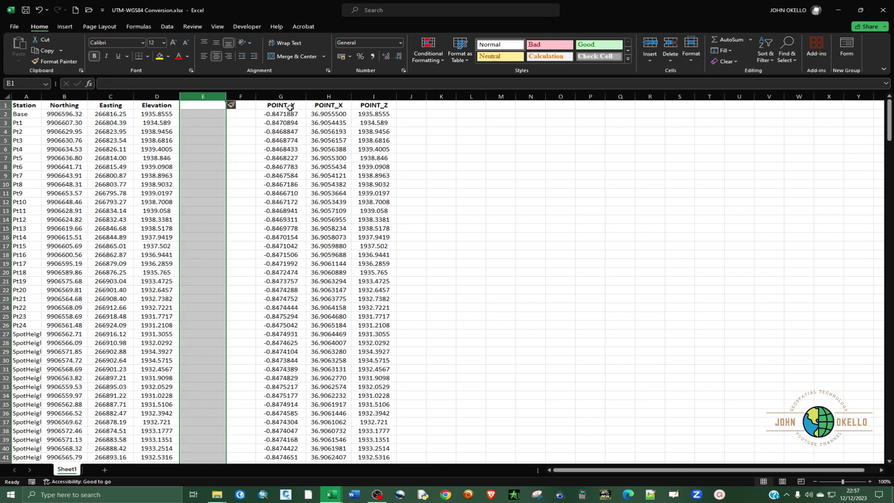
pyautogui.click(246, 113)
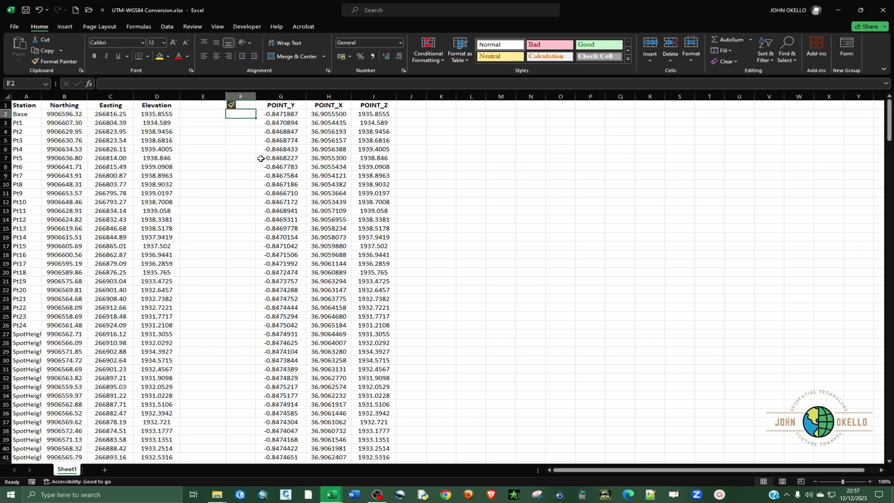
pyautogui.click(243, 106)
pyautogui.moveTo(256, 96); pyautogui.dragTo(268, 96)
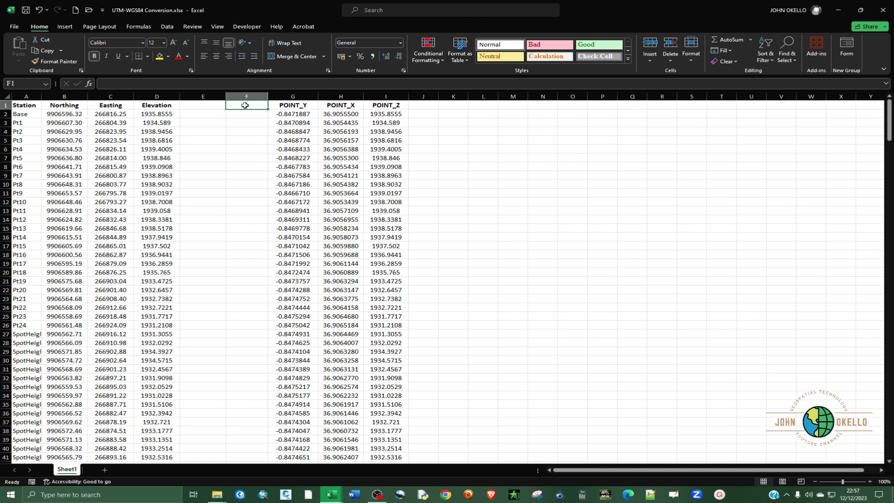
# - Enter the header Station in cell F1, directly before POINT_Y
pyautogui.write('Stati')
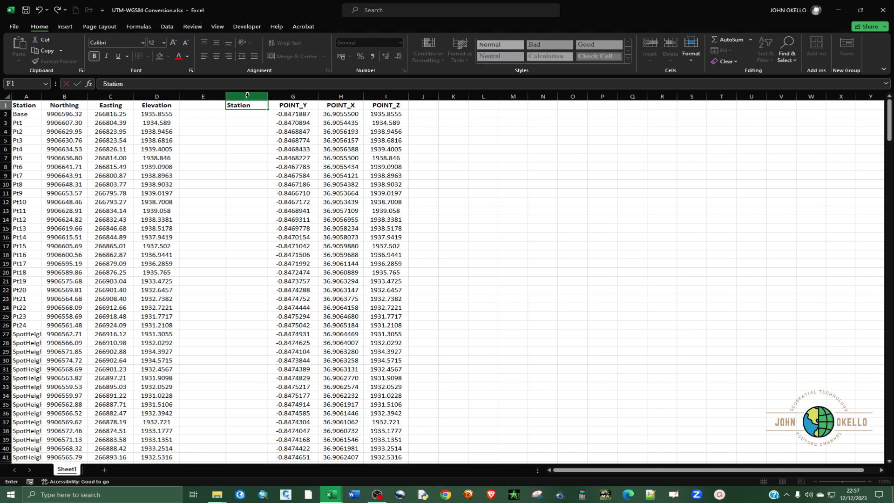
pyautogui.write('on')
pyautogui.click(247, 95)
# - Copy all station names from Base downward in column A into column F, starting at F2
pyautogui.click(28, 115)
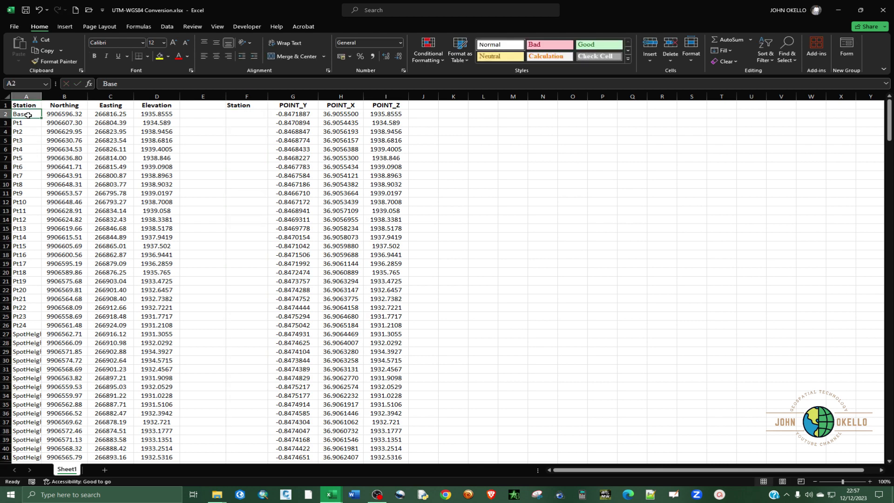
pyautogui.hotkey('ctrl', 'shift', 'Down')
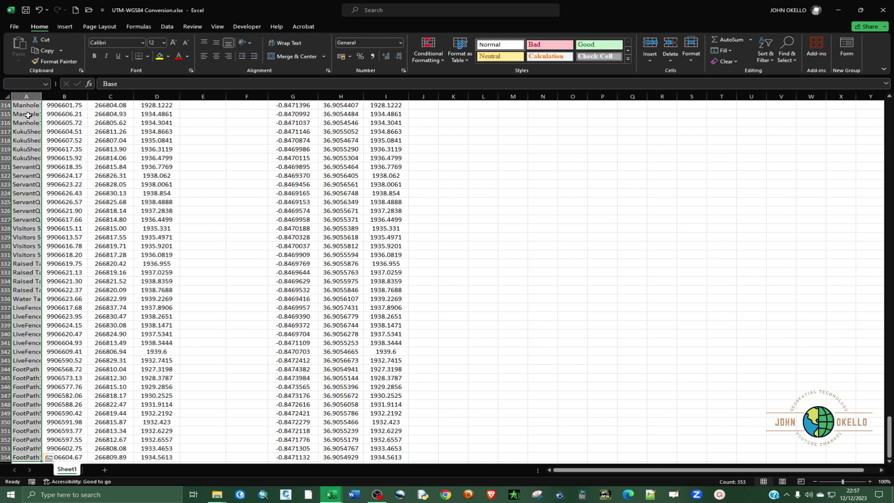
pyautogui.hotkey('ctrl', 'c')
pyautogui.scroll(20, 251, 124)
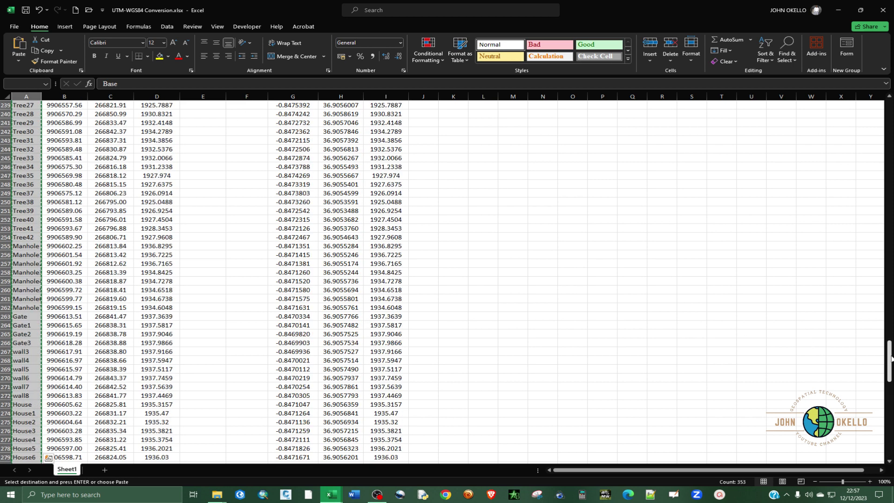
pyautogui.moveTo(890, 359); pyautogui.dragTo(890, 101)
pyautogui.click(256, 114)
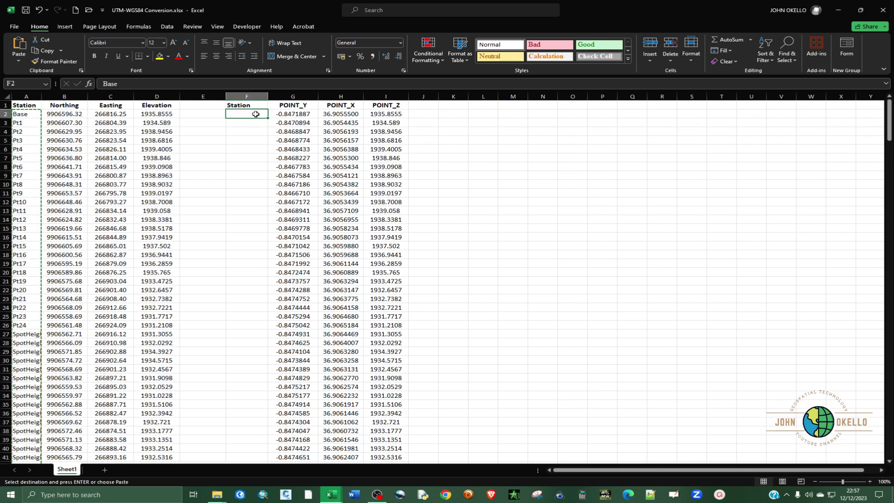
pyautogui.rightClick(256, 114)
pyautogui.click(292, 168)
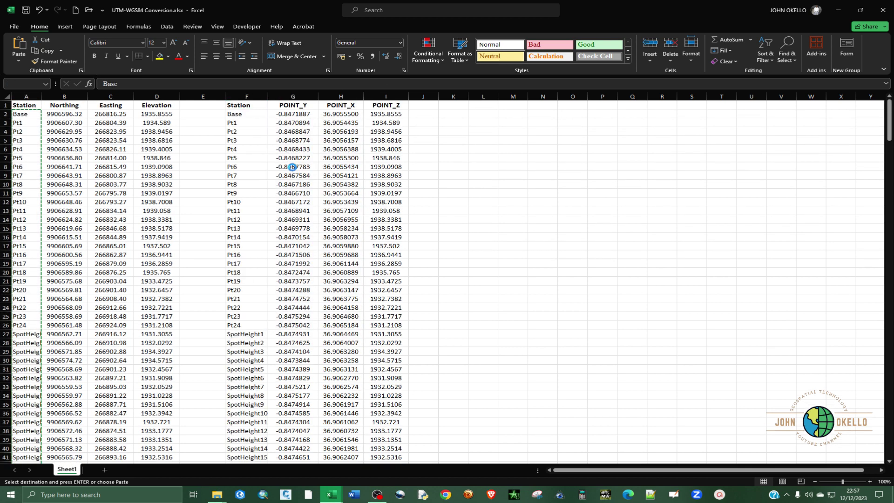
pyautogui.press('Escape')
# - Replace the POINT_Y header in cell G1 with Northing
pyautogui.click(296, 106)
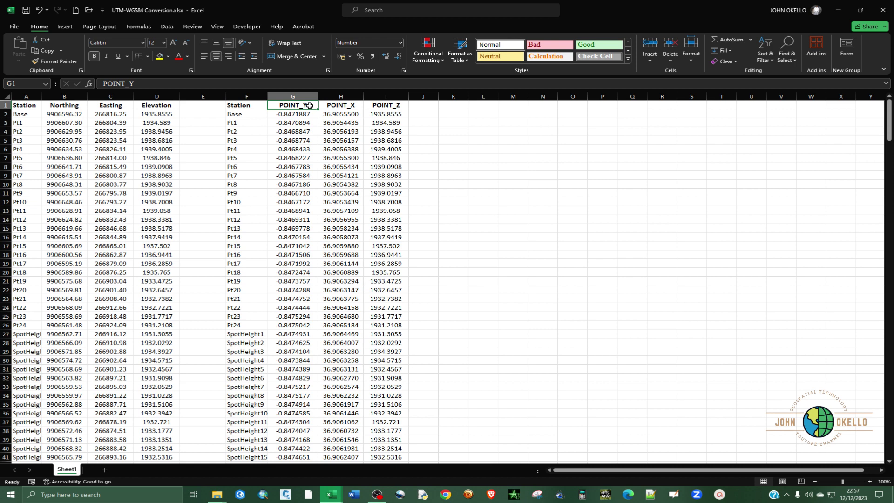
pyautogui.write('Northi')
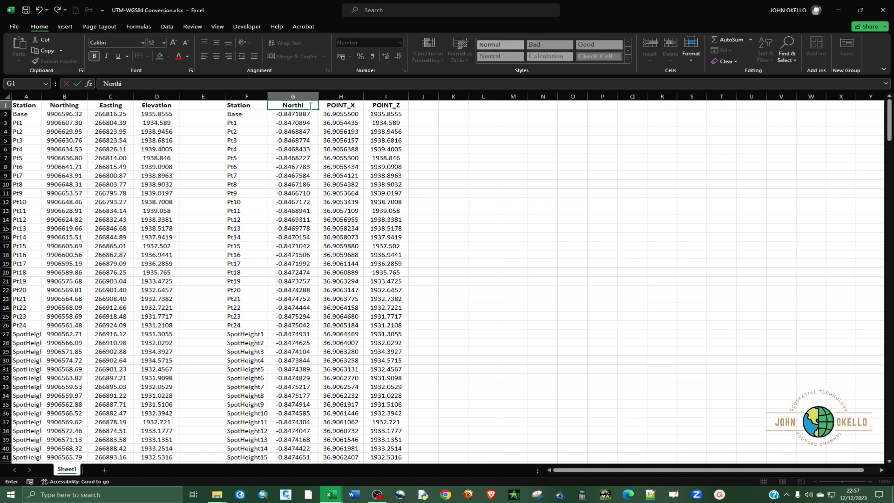
pyautogui.write('ng')
pyautogui.press('Tab')
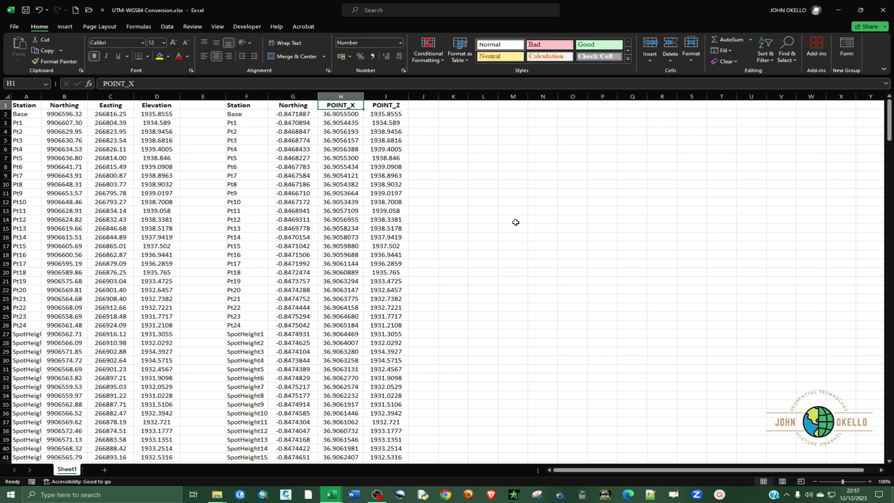
# - Replace the POINT_X header in cell H1 with Easting and the POINT_Z header in cell I1 with Elevation
pyautogui.write('Easting')
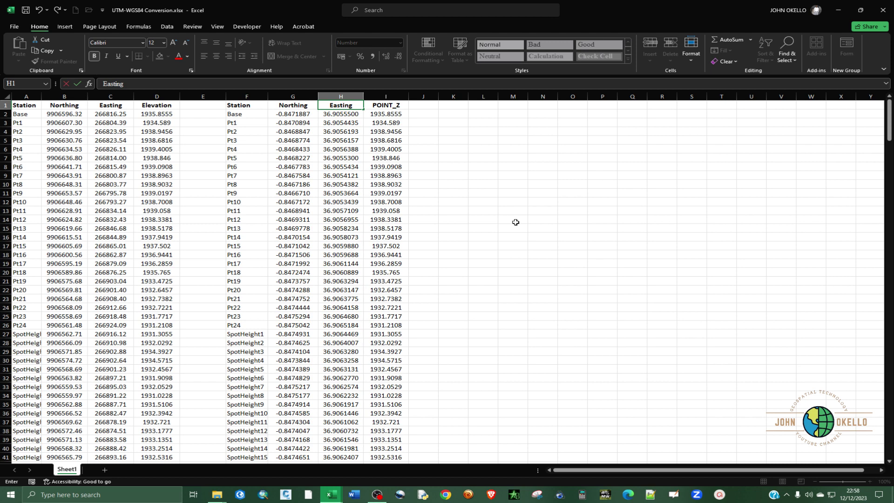
pyautogui.click(427, 229)
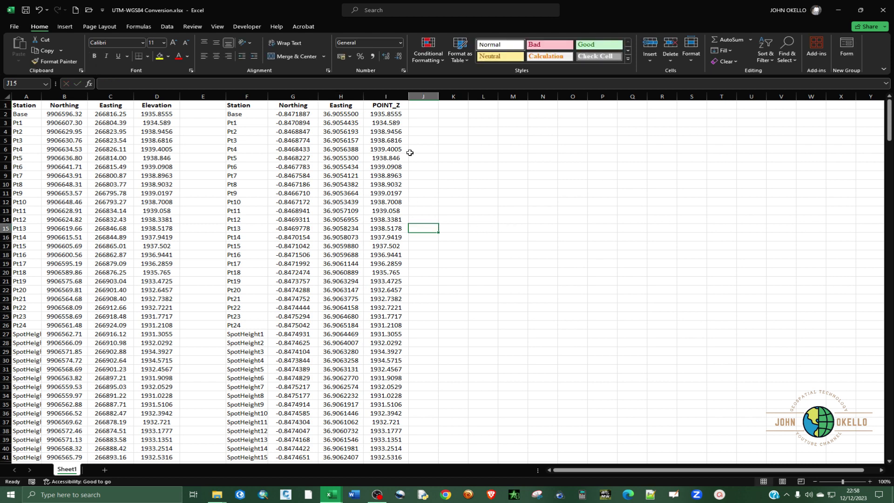
pyautogui.click(397, 107)
pyautogui.write('E')
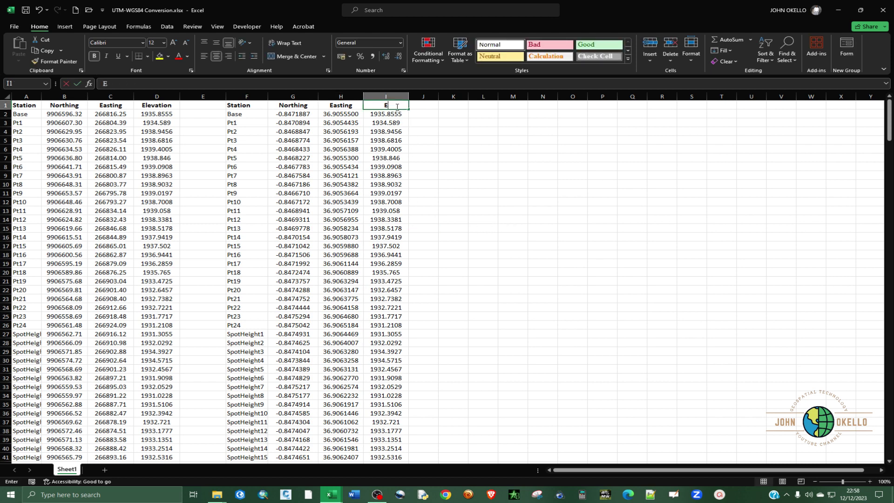
pyautogui.write('levation')
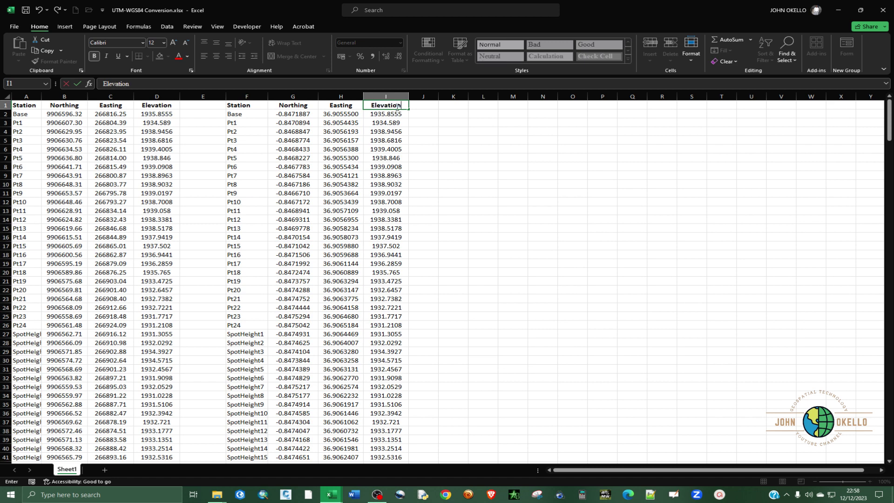
pyautogui.press('Return')
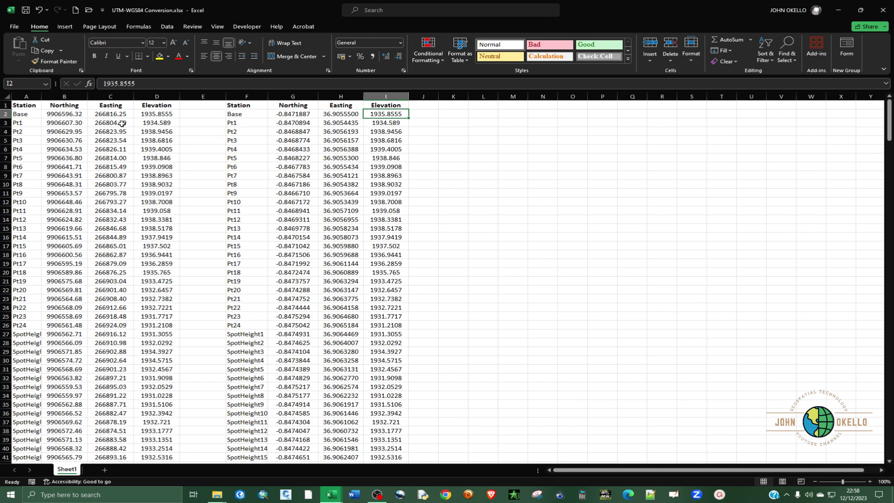
# - Insert a blank row above the header row, and merge and center cells A1 to D1 above the first table
pyautogui.click(5, 106)
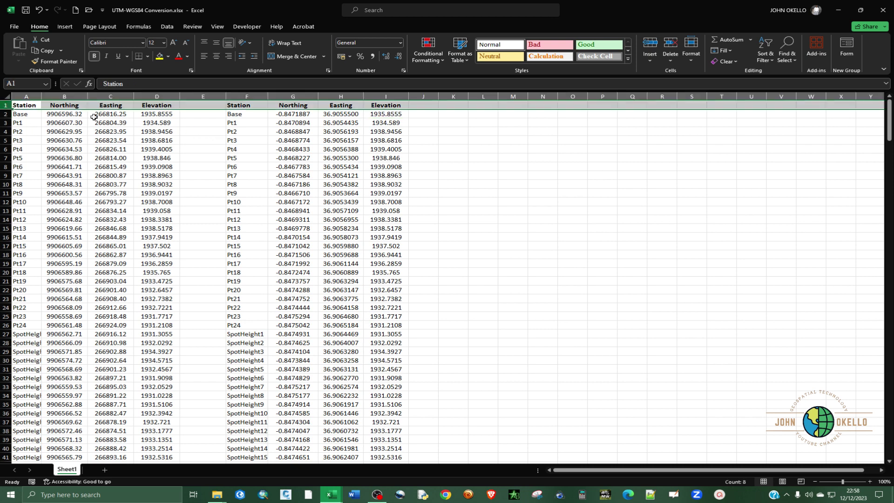
pyautogui.click(642, 47)
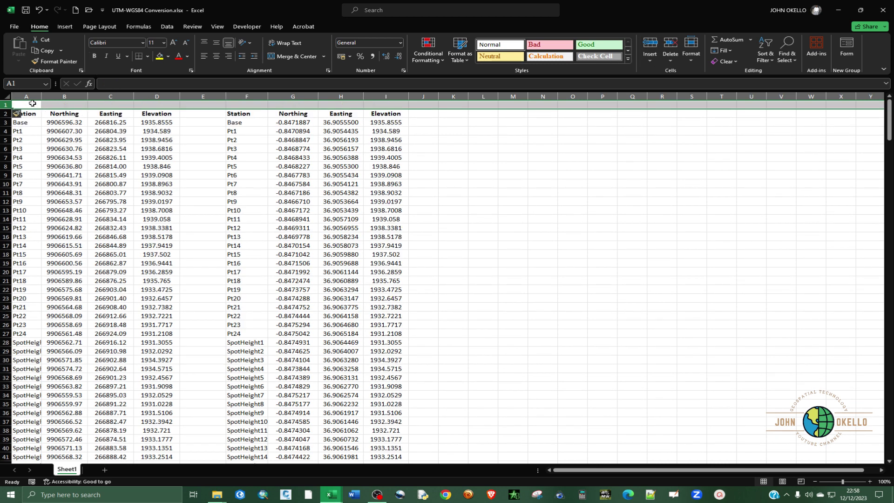
pyautogui.click(33, 103)
pyautogui.moveTo(33, 104); pyautogui.dragTo(144, 101)
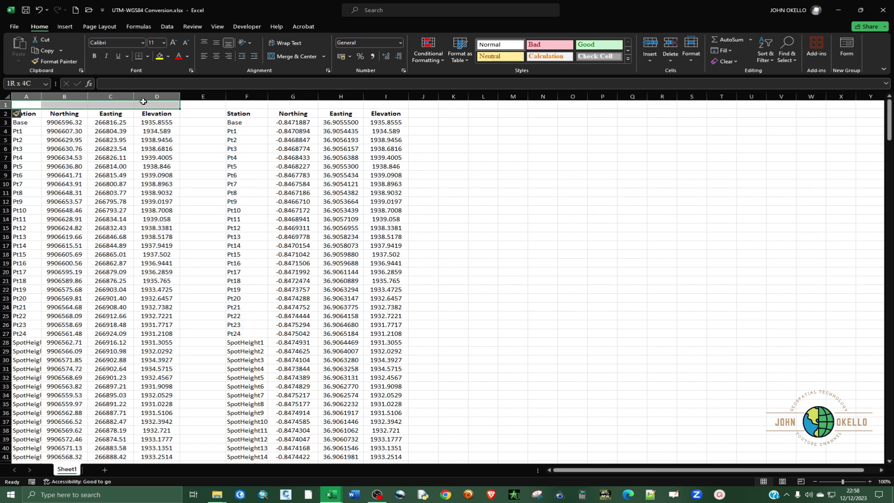
pyautogui.click(285, 57)
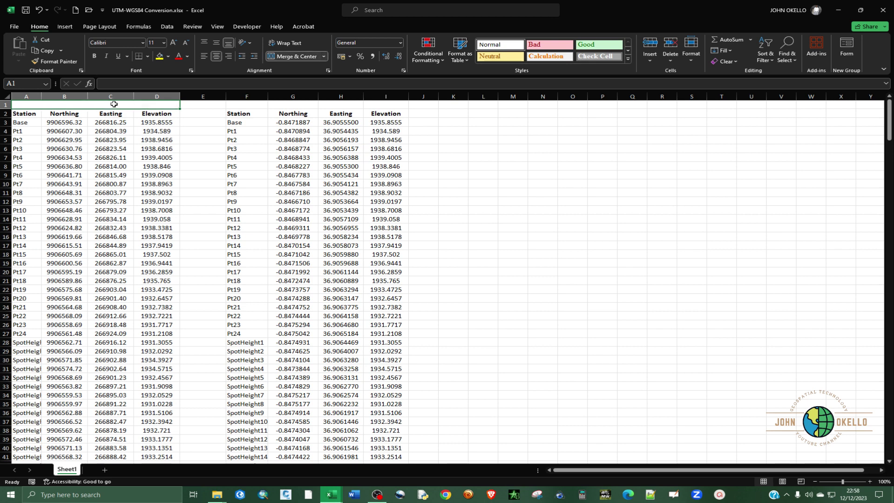
# - Make row 1 bold and enter the title COORDINATES IN UTM in the merged cell above the first table
pyautogui.click(5, 104)
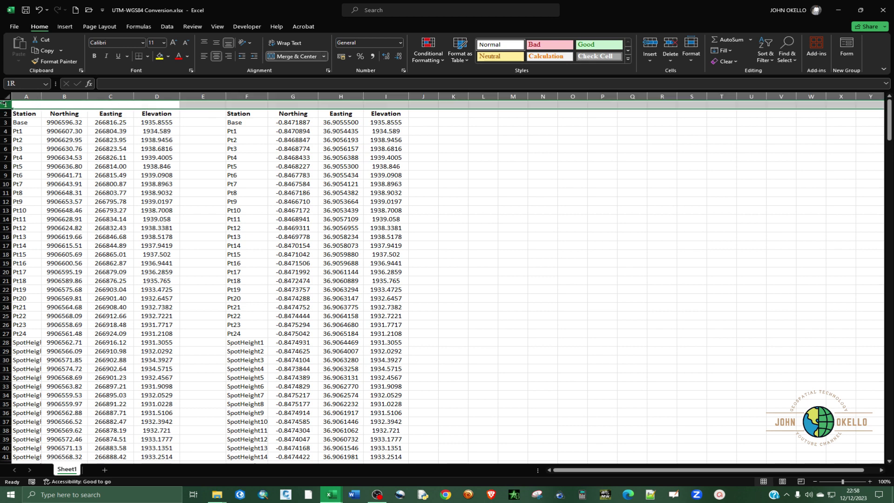
pyautogui.click(95, 56)
pyautogui.click(66, 106)
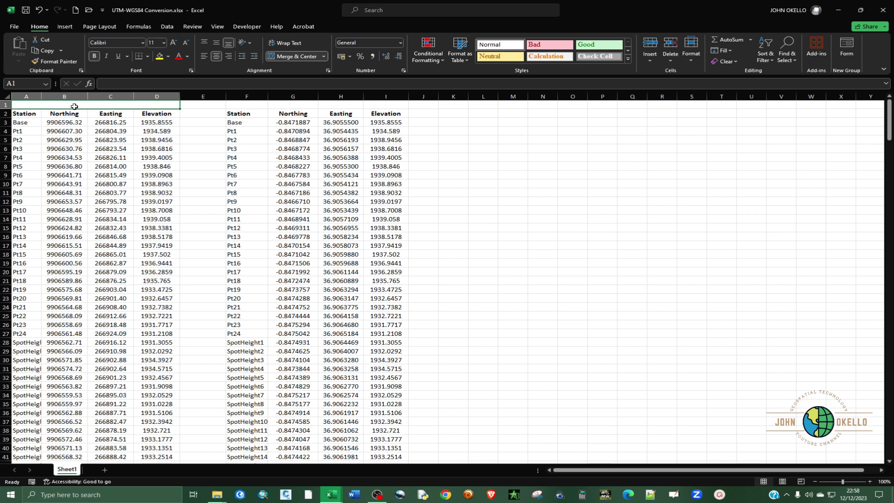
pyautogui.write('C')
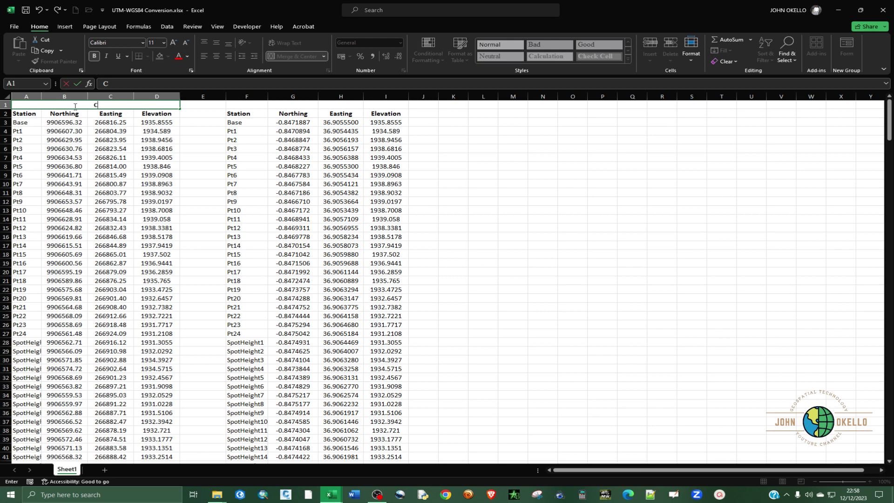
pyautogui.write('OORDINATES')
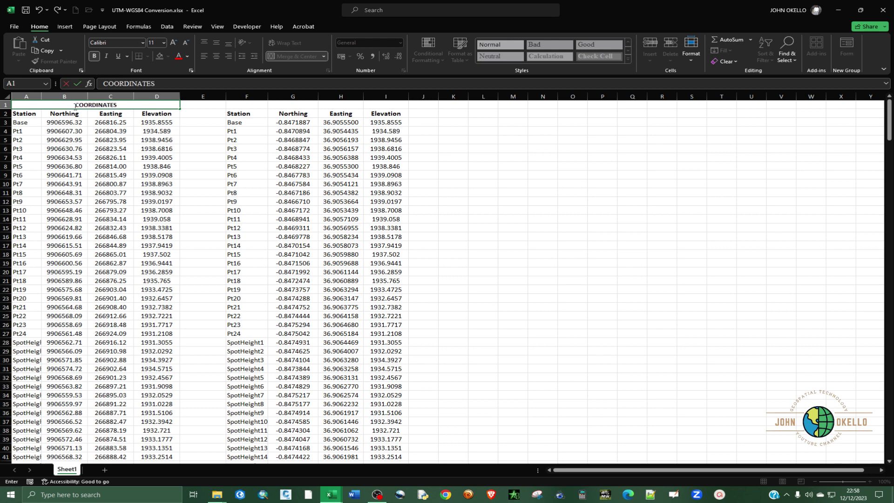
pyautogui.write(' IN UTM')
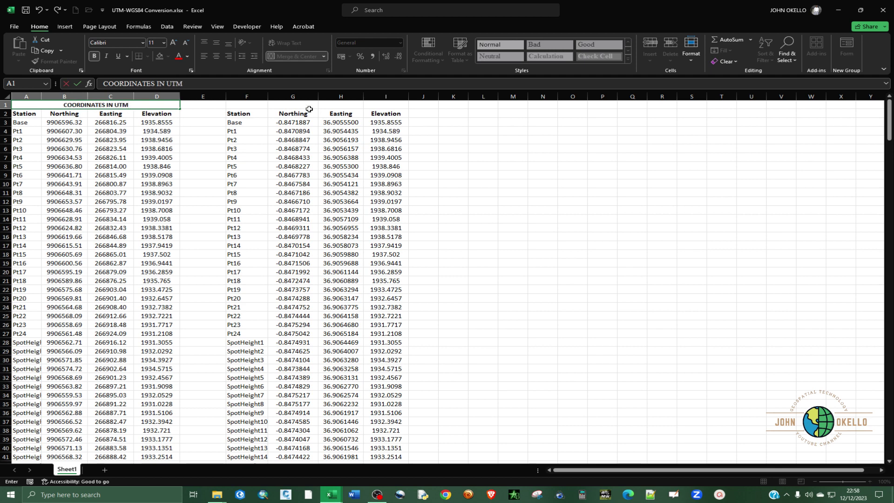
# - Merge and center cells F1 to I1, and enter the title COORDINATES IN DECIMAL DEGREES above the second table
pyautogui.moveTo(247, 104); pyautogui.dragTo(373, 99)
pyautogui.click(294, 56)
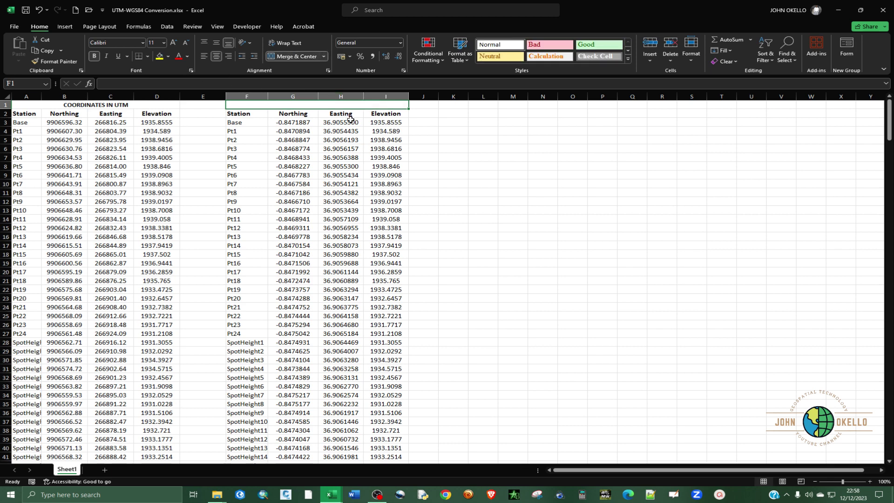
pyautogui.write('COORD')
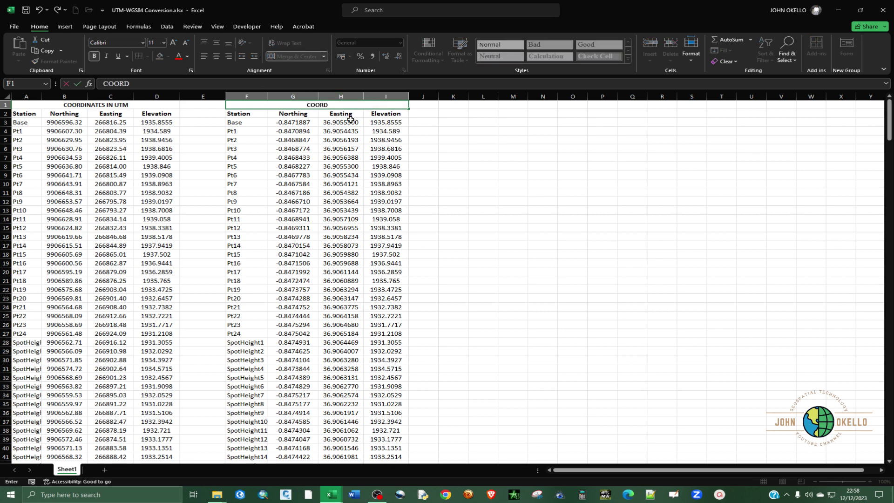
pyautogui.write('INATES IN')
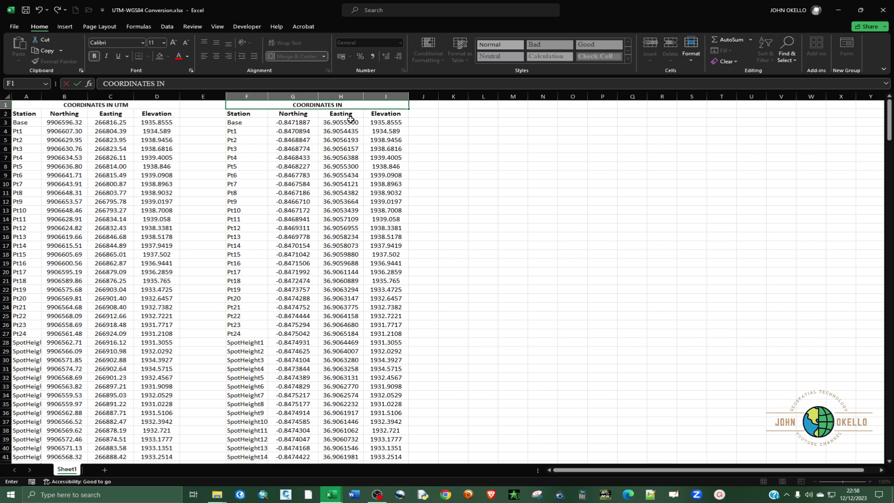
pyautogui.write(' DECIMAL DE')
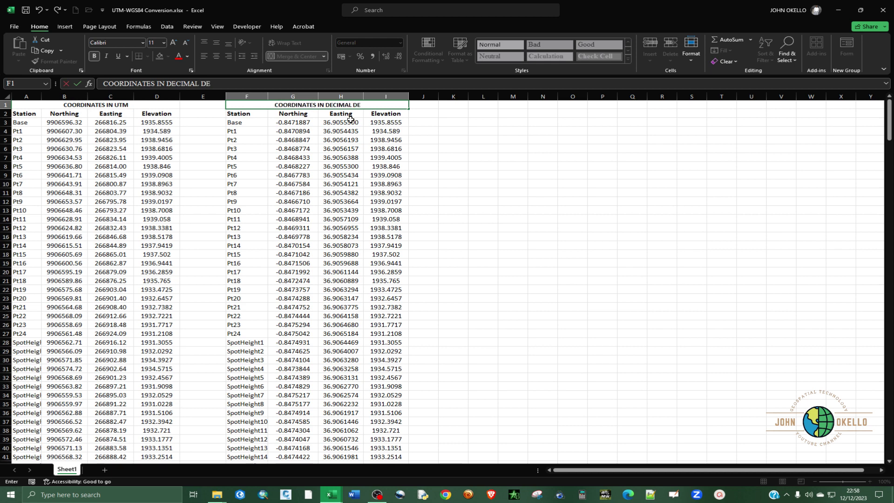
pyautogui.write('GREES')
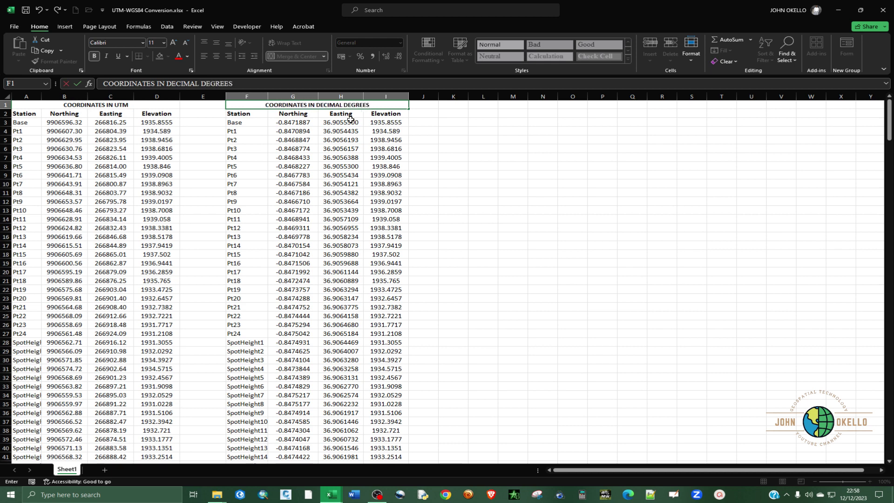
pyautogui.click(423, 122)
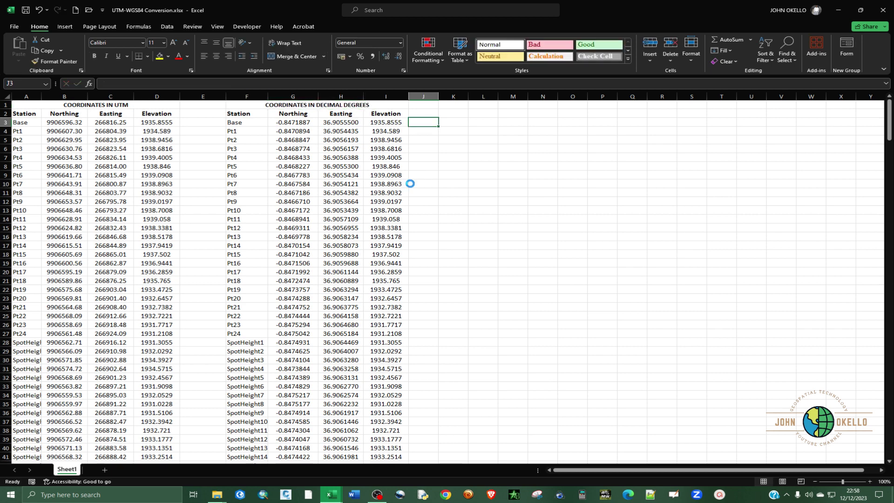